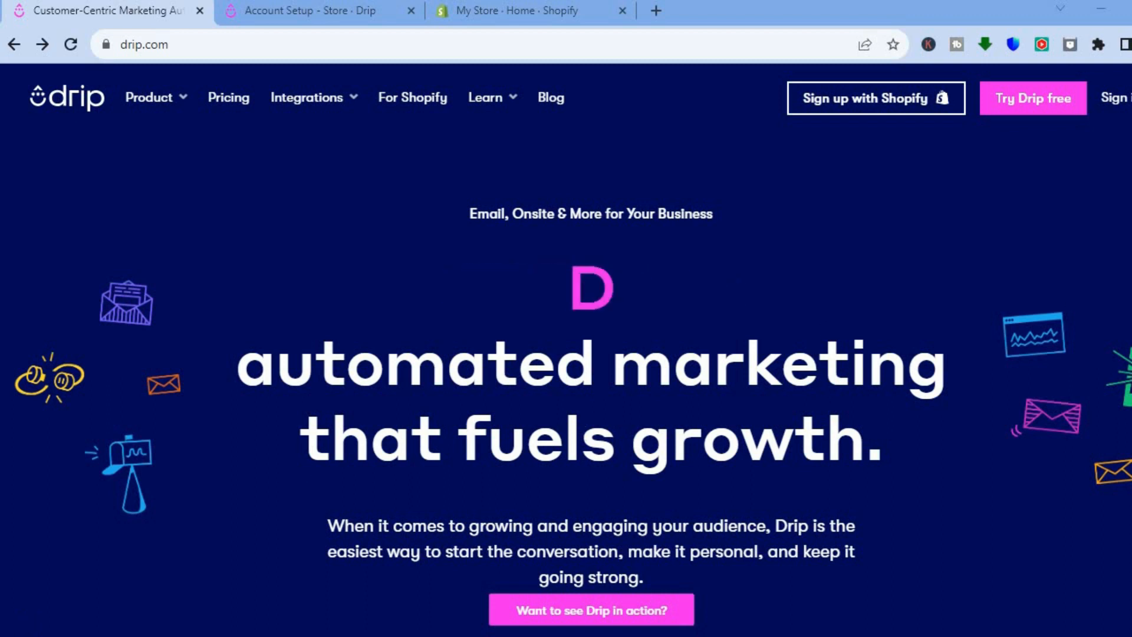
# Step: Look through the Drip home page, including the ecommerce and services offers and the Email and Onsite marketing features
pyautogui.scroll(-4, 566, 383)
pyautogui.scroll(-4, 566, 383)
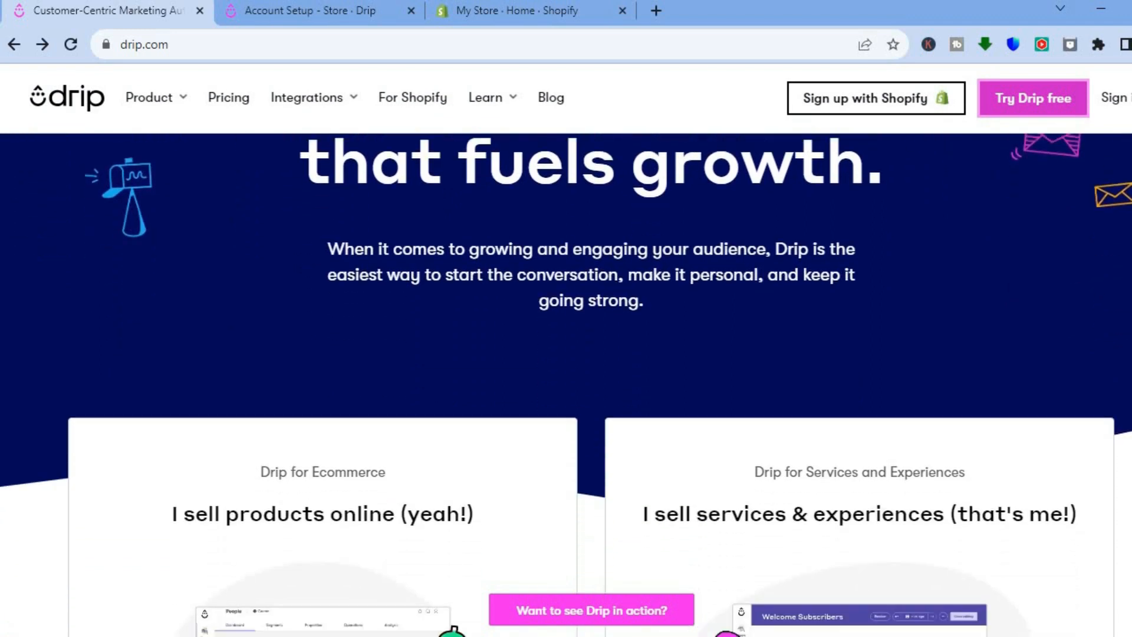
pyautogui.scroll(-2, 566, 383)
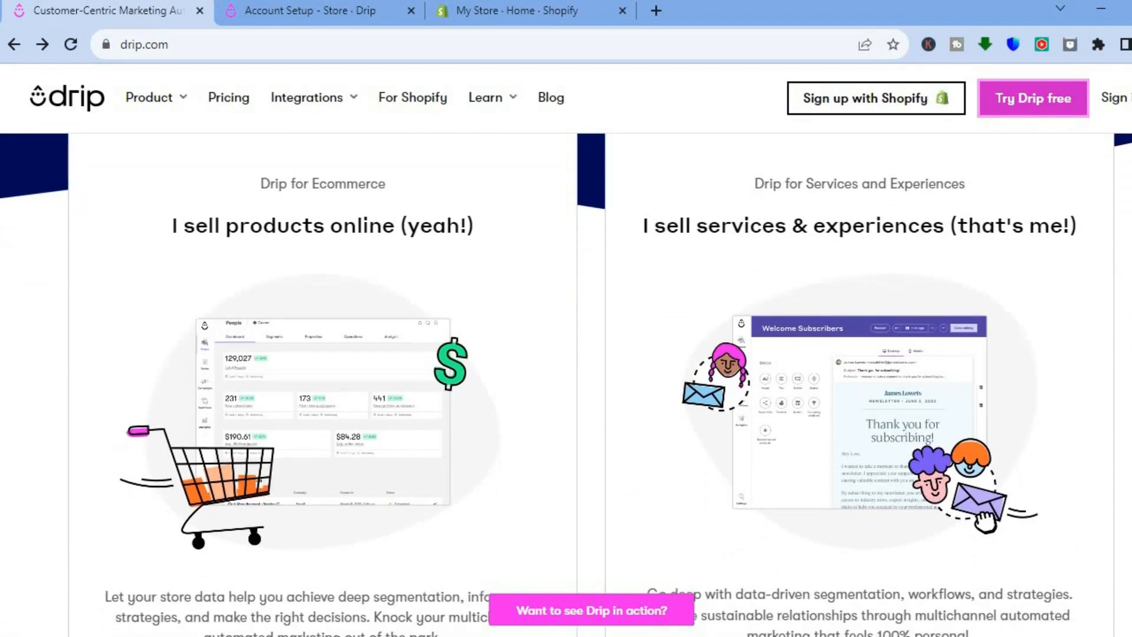
pyautogui.scroll(-1, 566, 383)
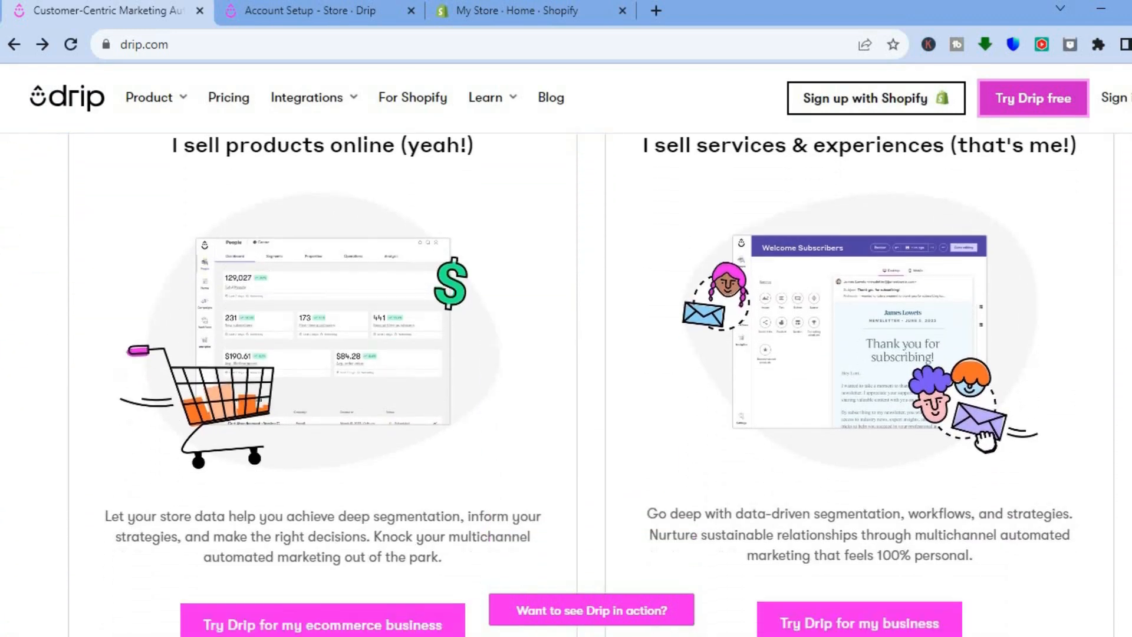
pyautogui.scroll(-4, 566, 383)
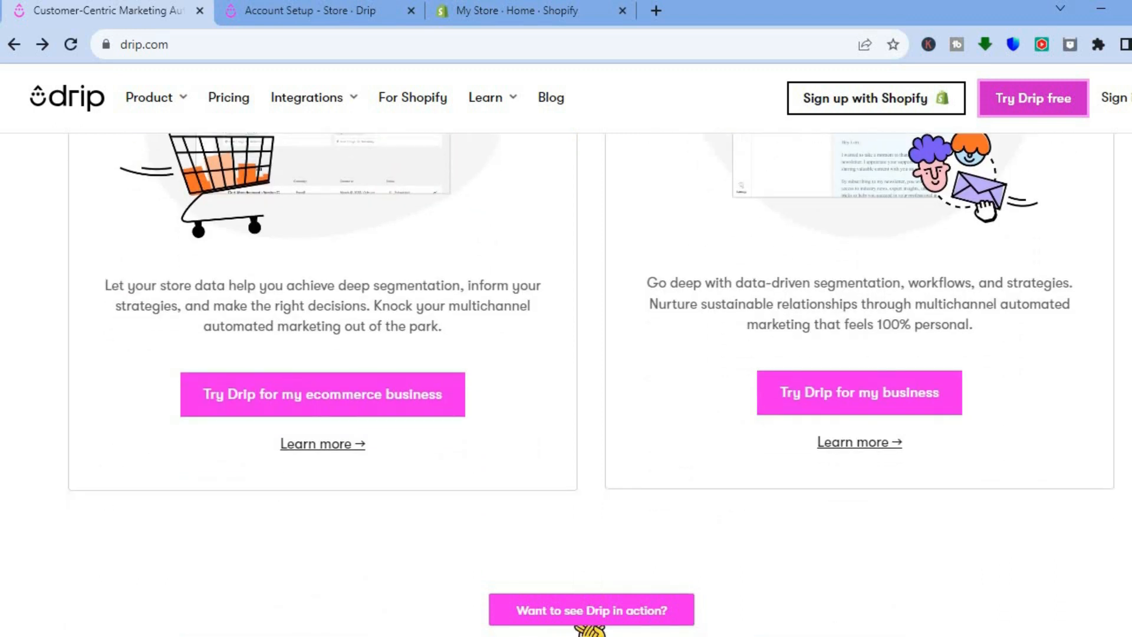
pyautogui.scroll(-10, 566, 383)
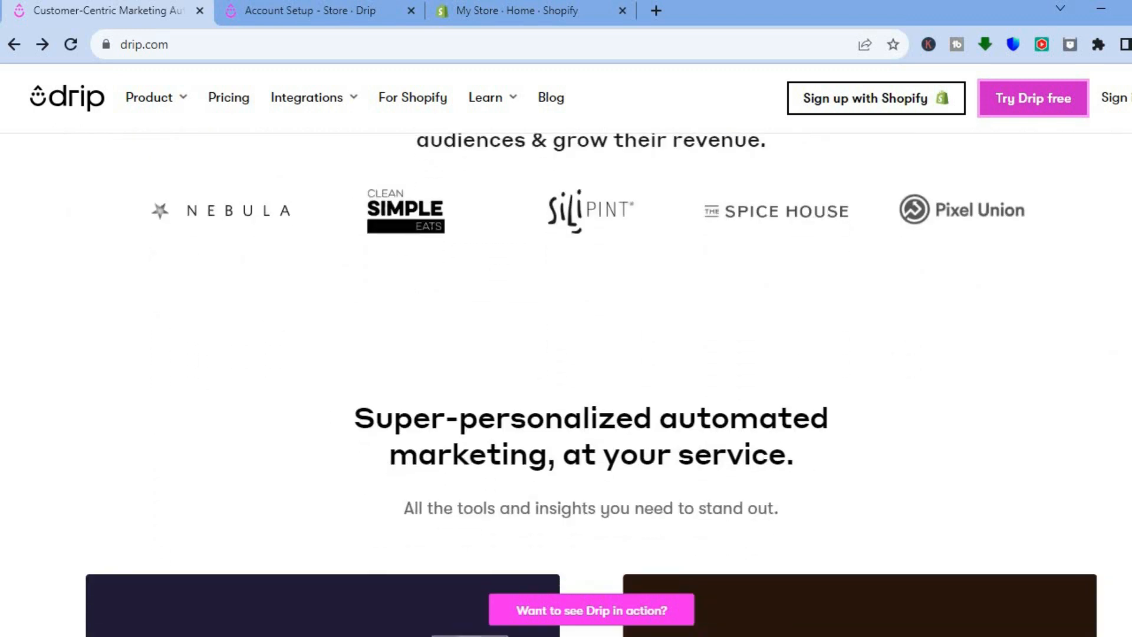
pyautogui.scroll(-9, 566, 383)
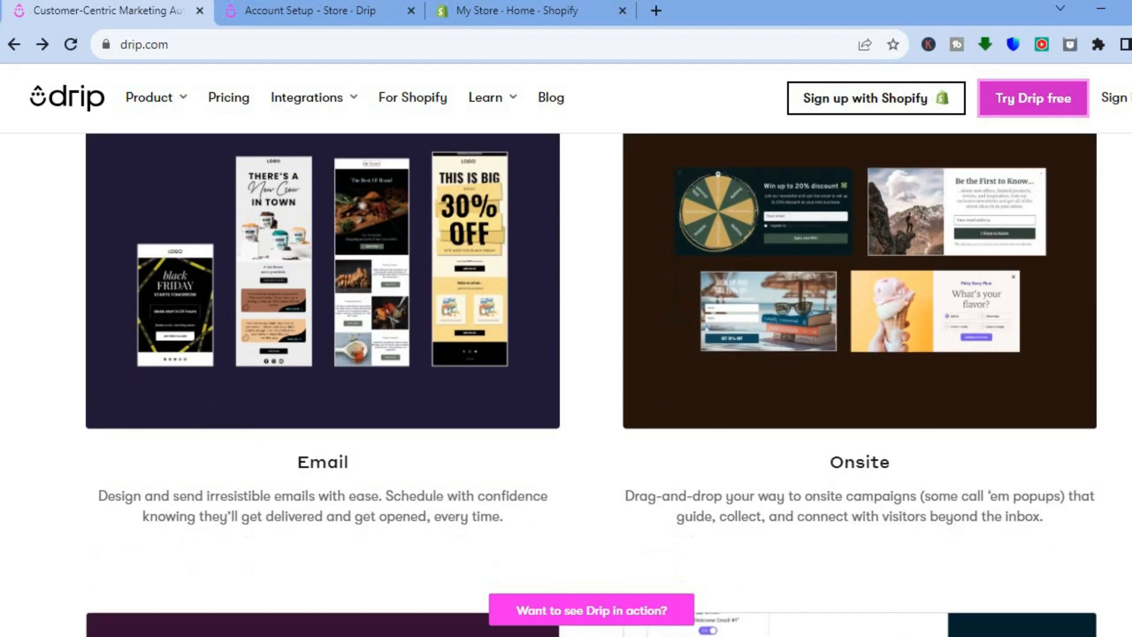
pyautogui.scroll(-1, 566, 383)
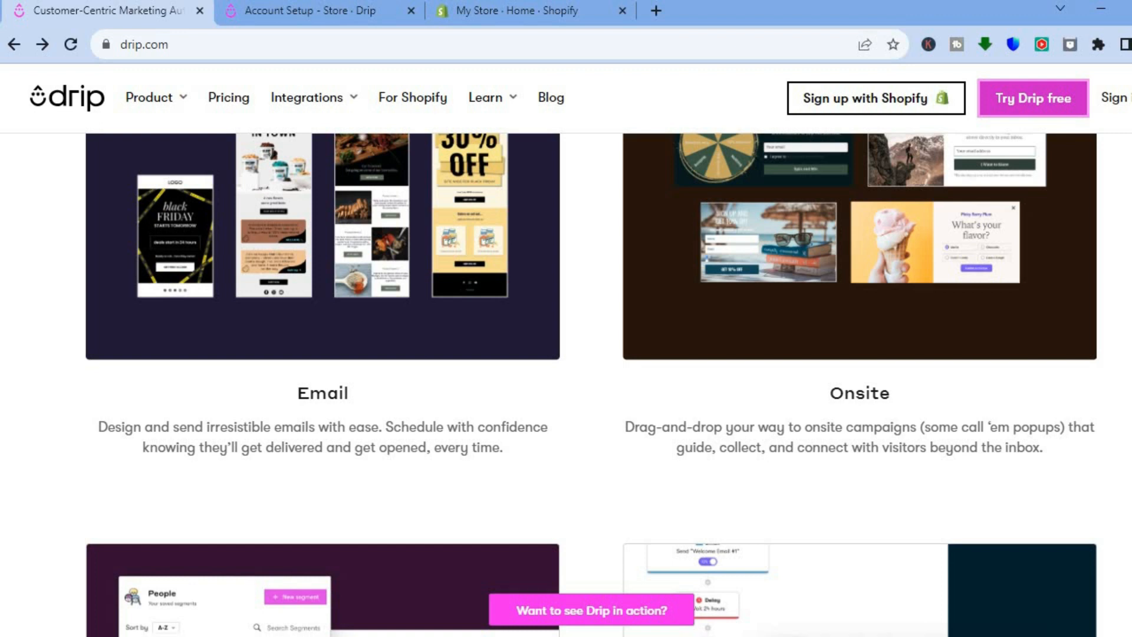
pyautogui.scroll(12, 566, 383)
pyautogui.scroll(3, 566, 383)
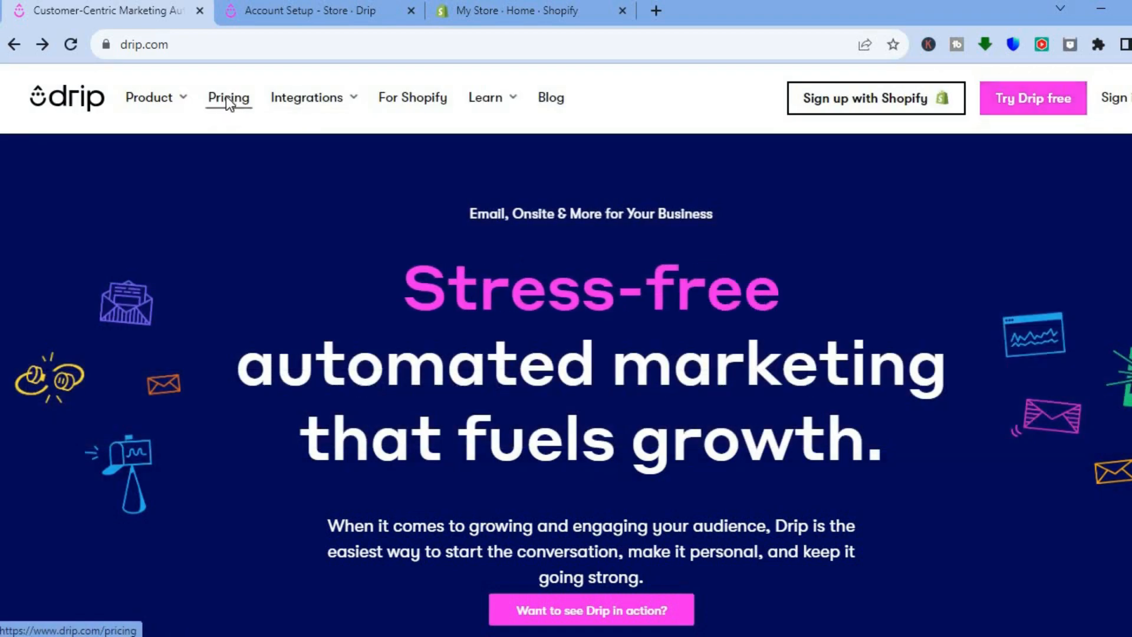
# Step: Open Drip's pricing page and review the monthly price, what the plan includes and the feature overview
pyautogui.click(229, 100)
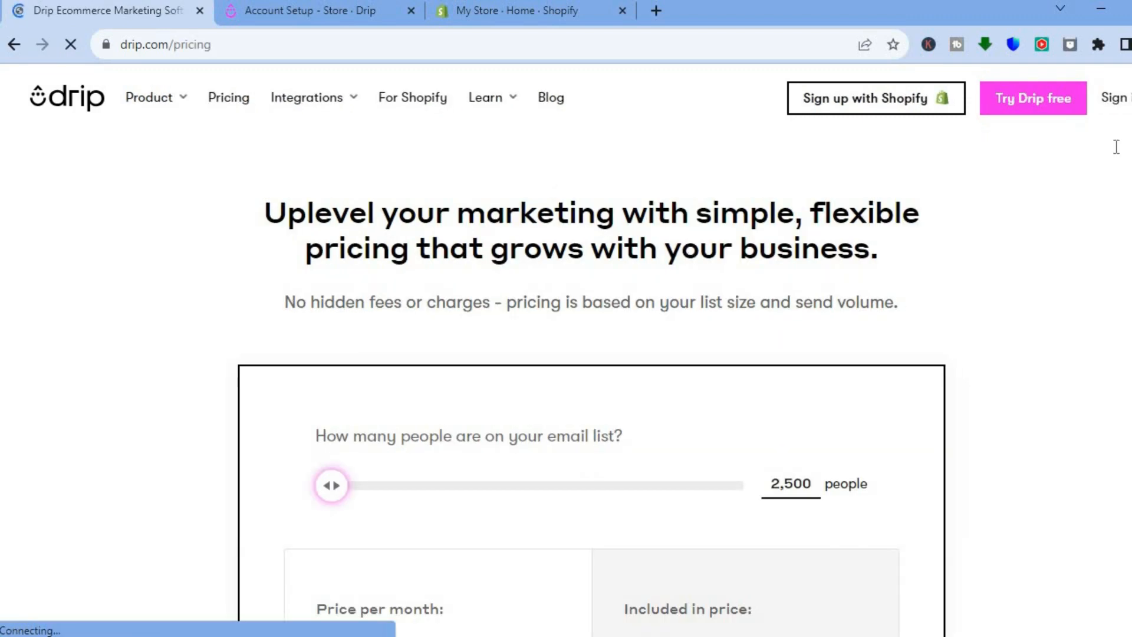
pyautogui.scroll(-5, 566, 354)
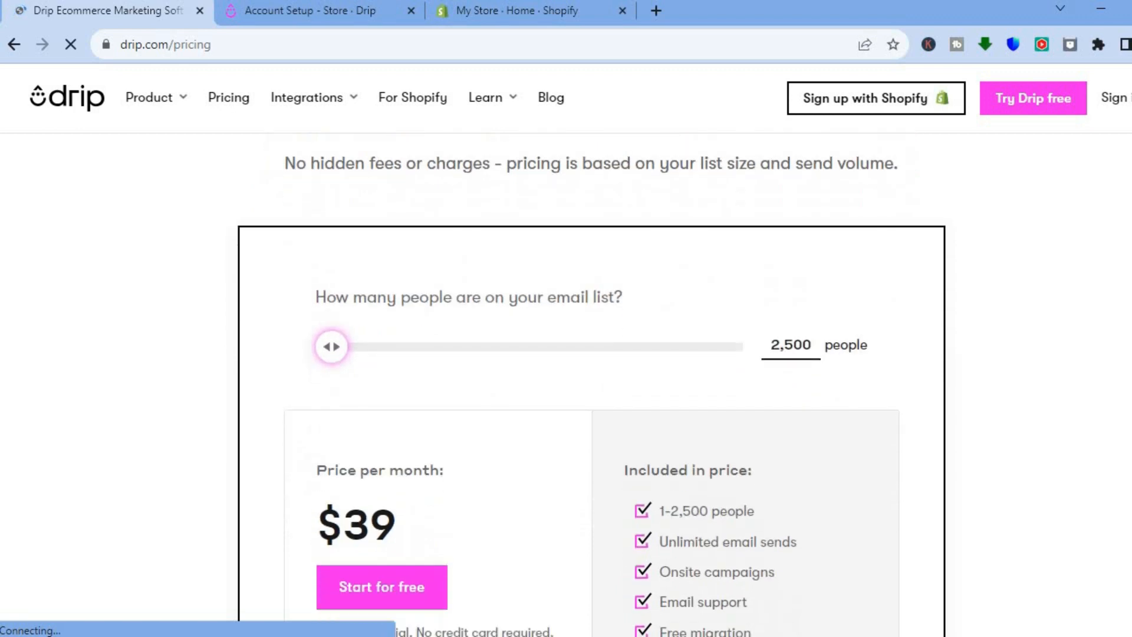
pyautogui.scroll(-1, 566, 353)
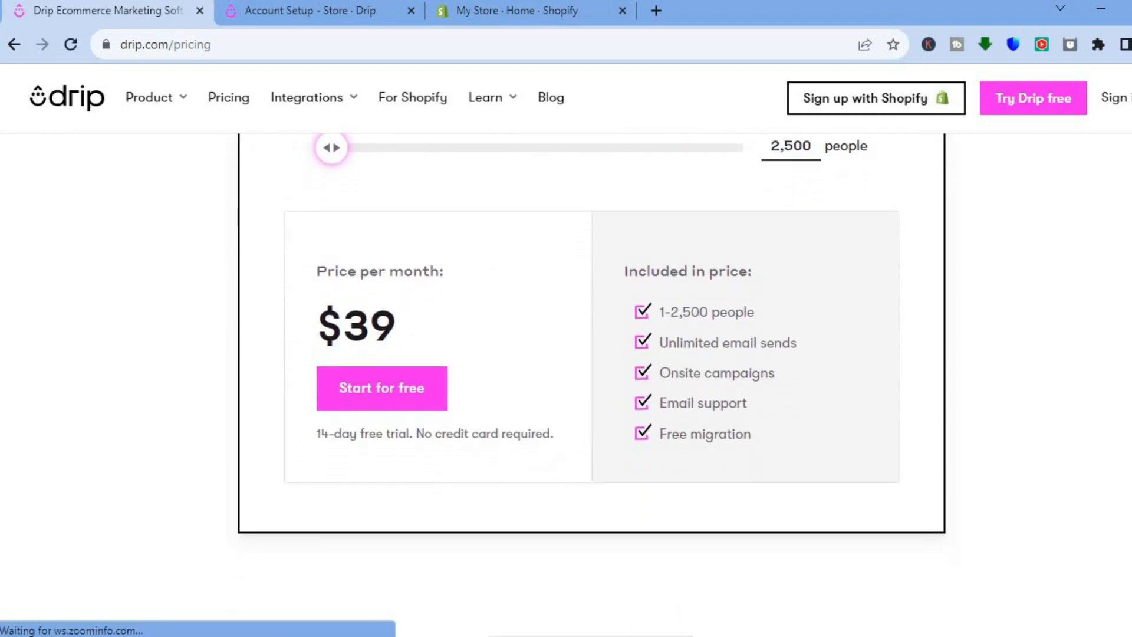
pyautogui.scroll(-1, 566, 354)
pyautogui.scroll(-4, 566, 353)
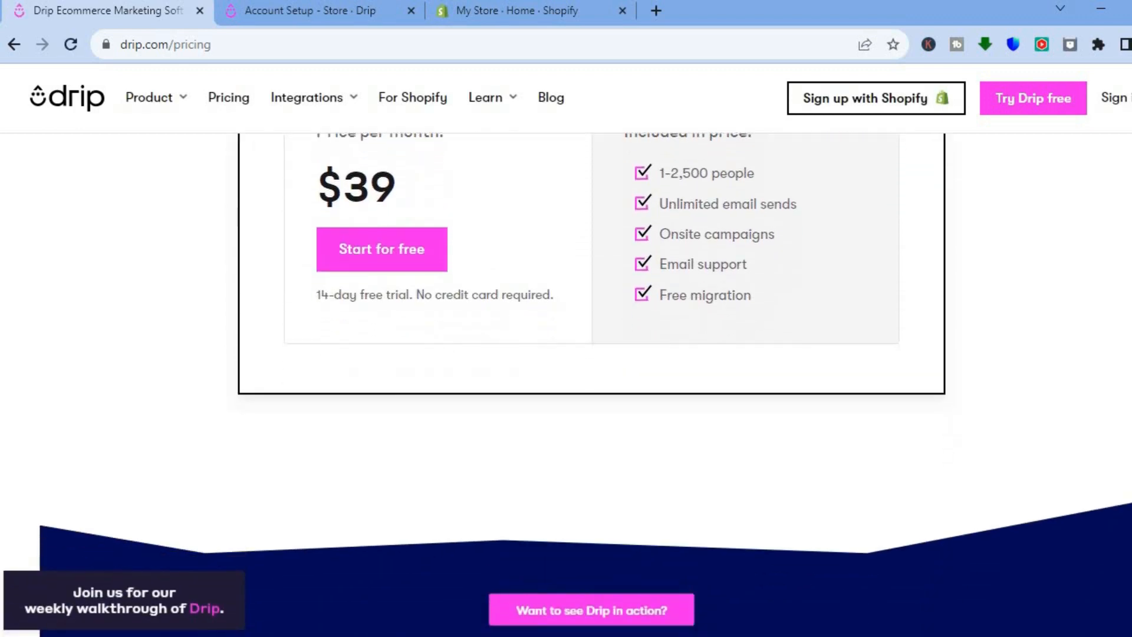
pyautogui.scroll(-15, 566, 383)
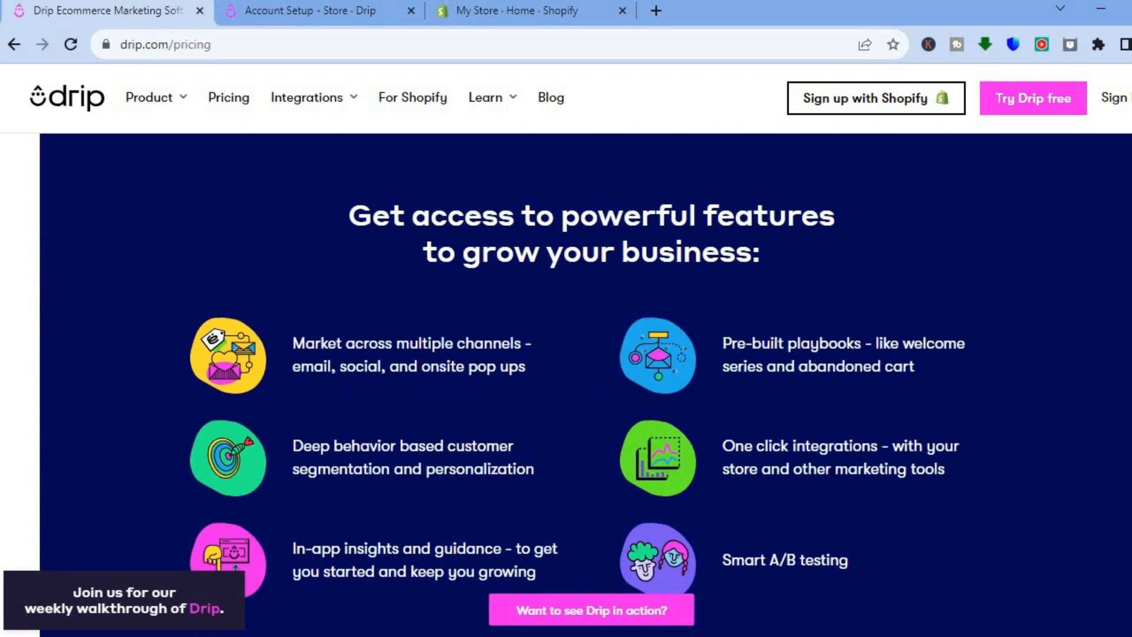
pyautogui.scroll(2, 566, 383)
pyautogui.scroll(20, 566, 383)
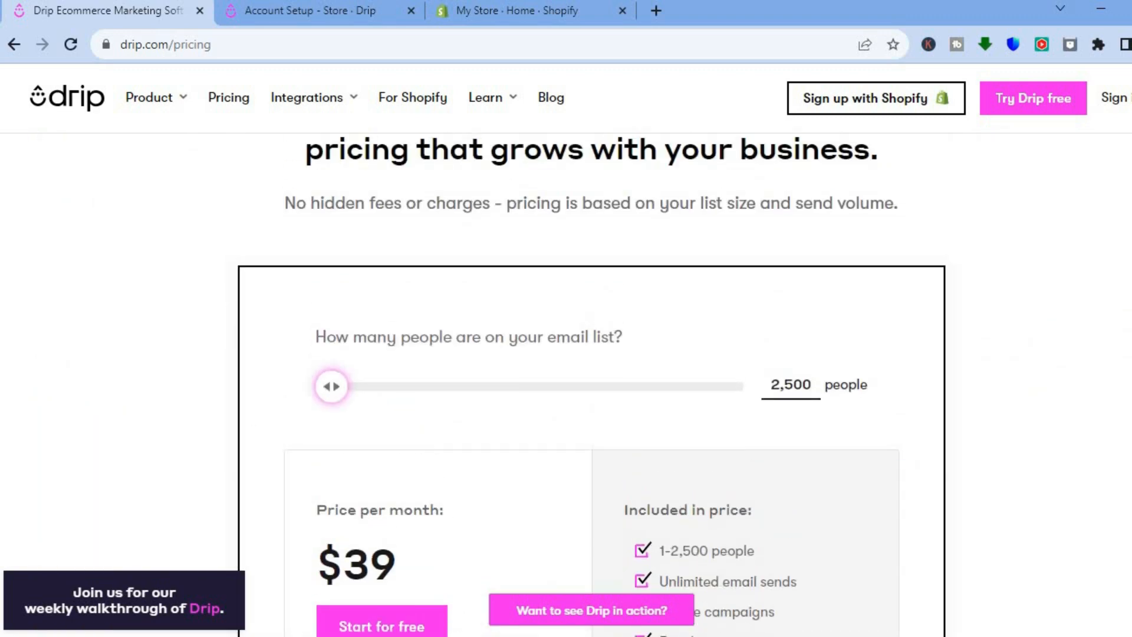
pyautogui.scroll(2, 566, 383)
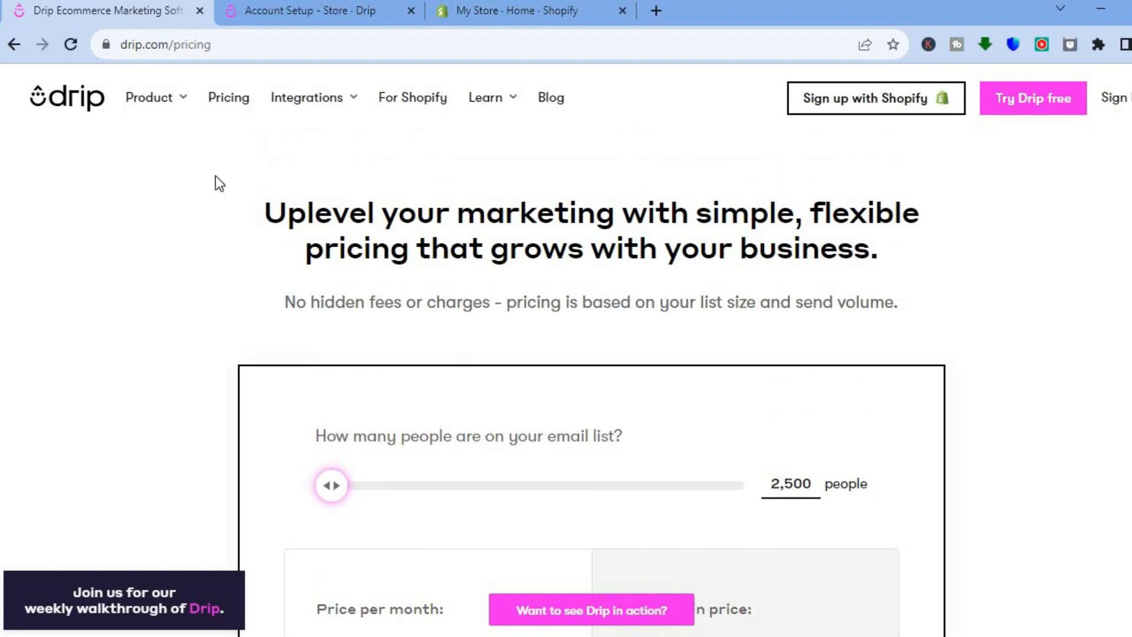
# Step: Switch to the Drip account setup form and choose "I don't have an online store" for the ecommerce platform
pyautogui.click(296, 13)
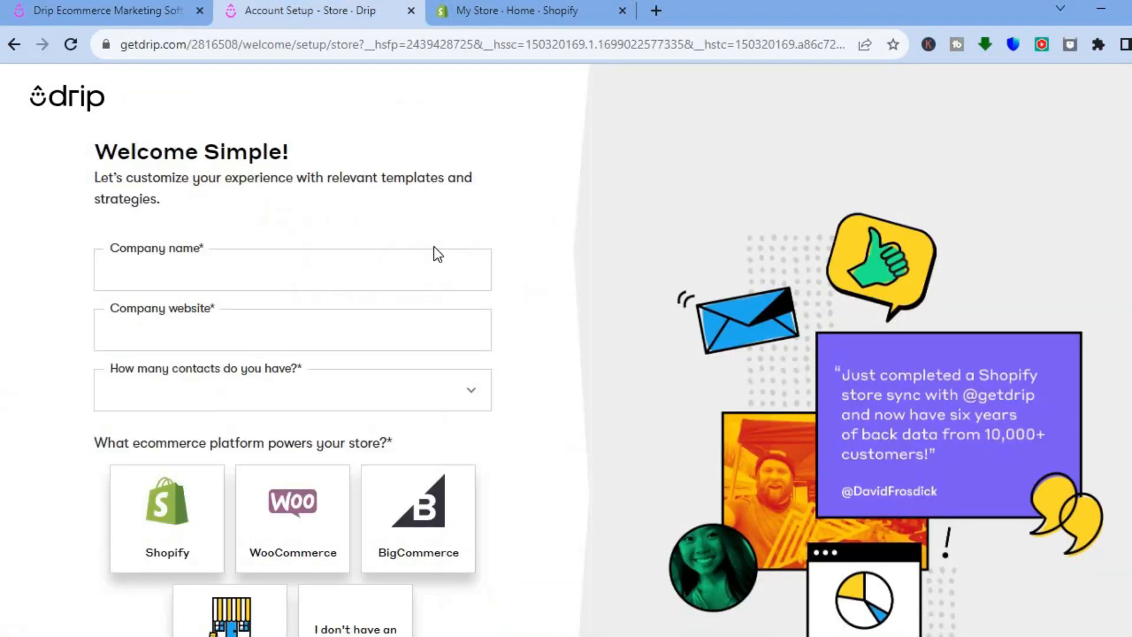
pyautogui.scroll(-2, 628, 411)
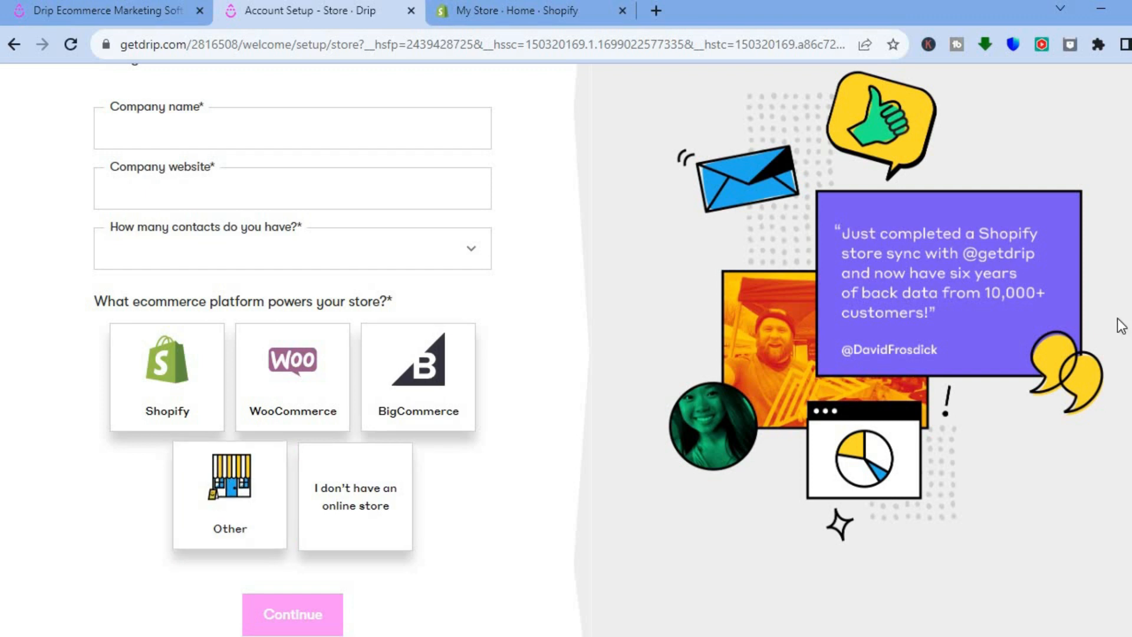
pyautogui.scroll(2, 1120, 325)
pyautogui.scroll(-2, 1120, 325)
pyautogui.scroll(-1, 566, 348)
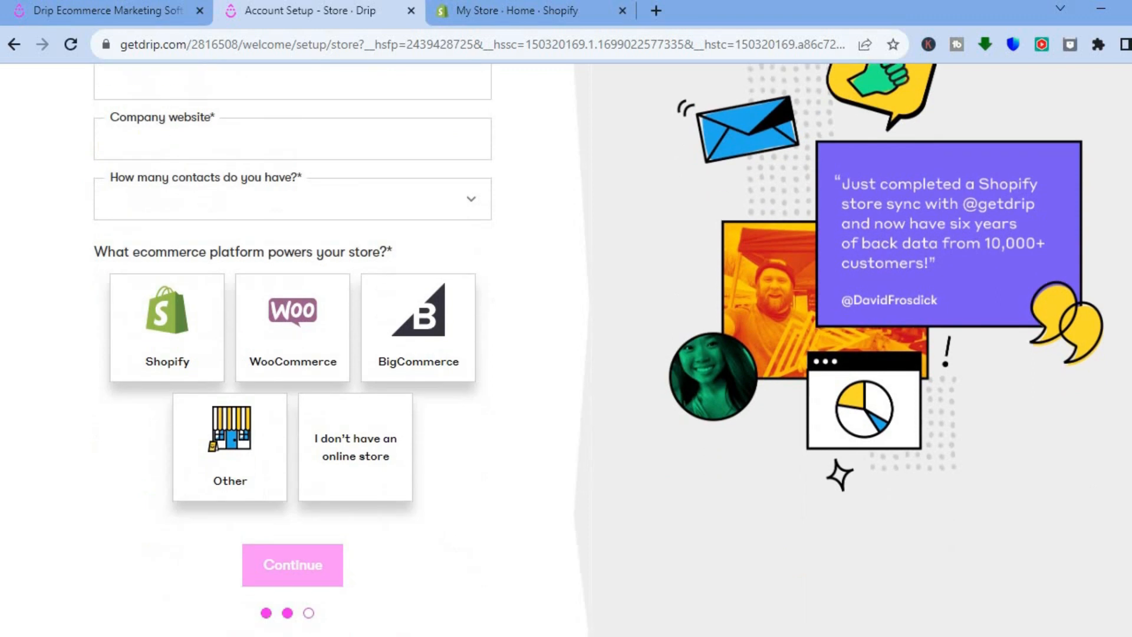
pyautogui.click(378, 478)
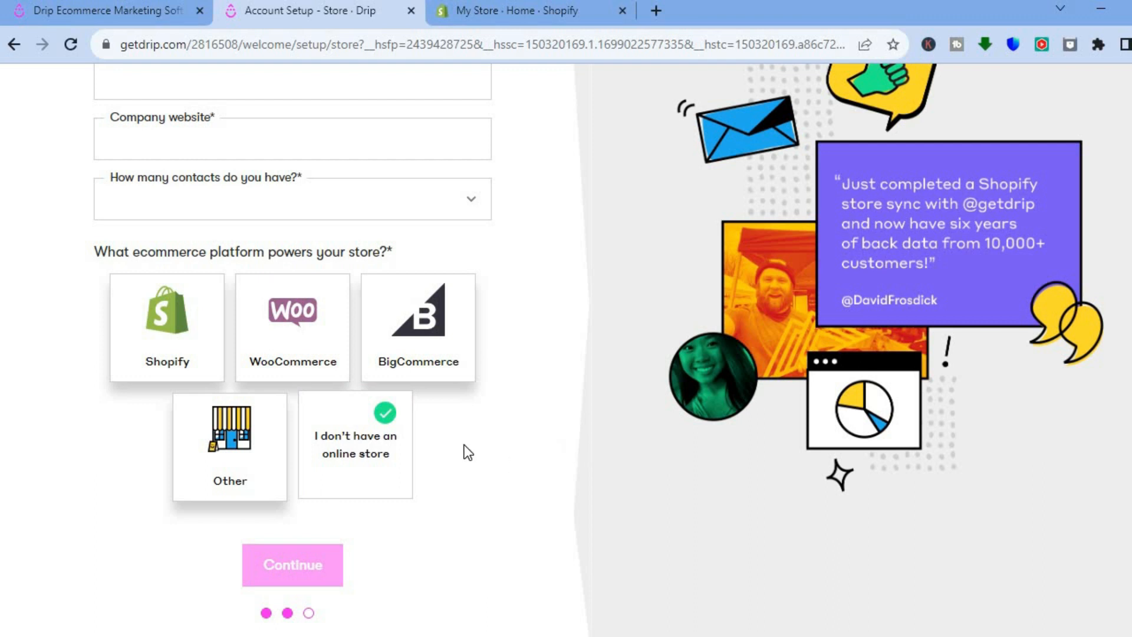
pyautogui.scroll(3, 508, 295)
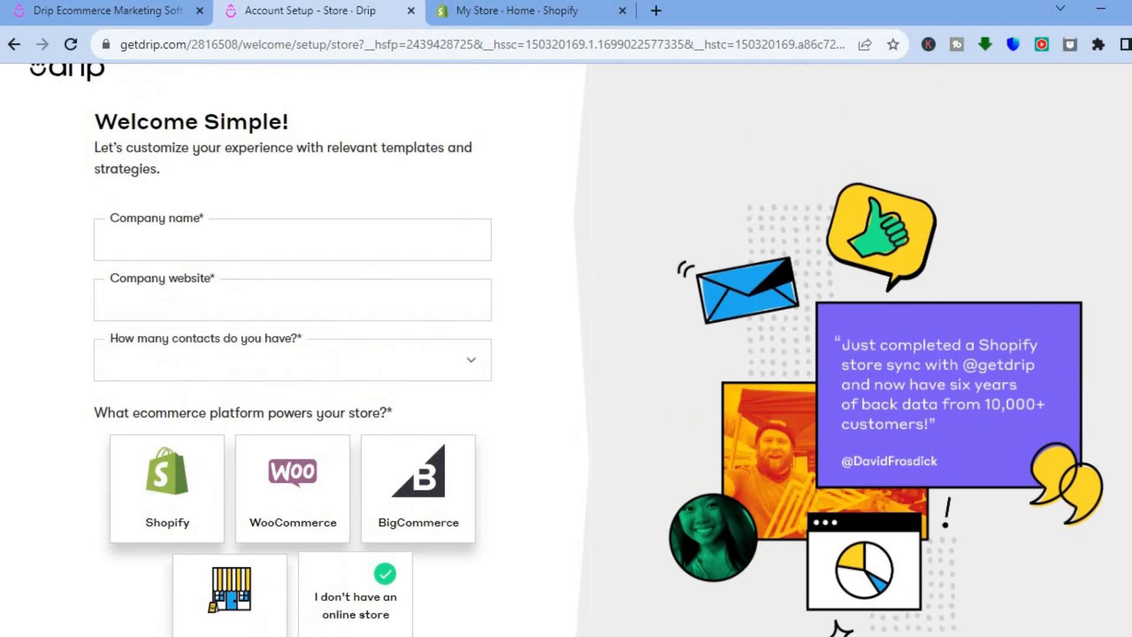
# Step: Enter "Simple ANswers" as the company name and select Shopify as the ecommerce platform
pyautogui.click(300, 255)
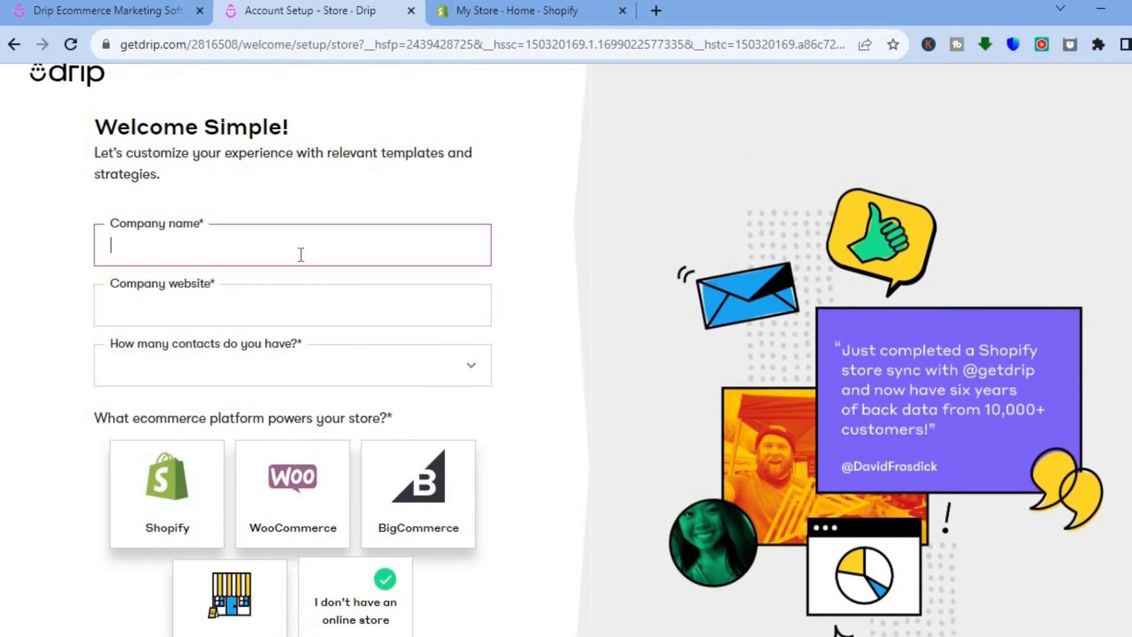
pyautogui.write('Simple ANswers')
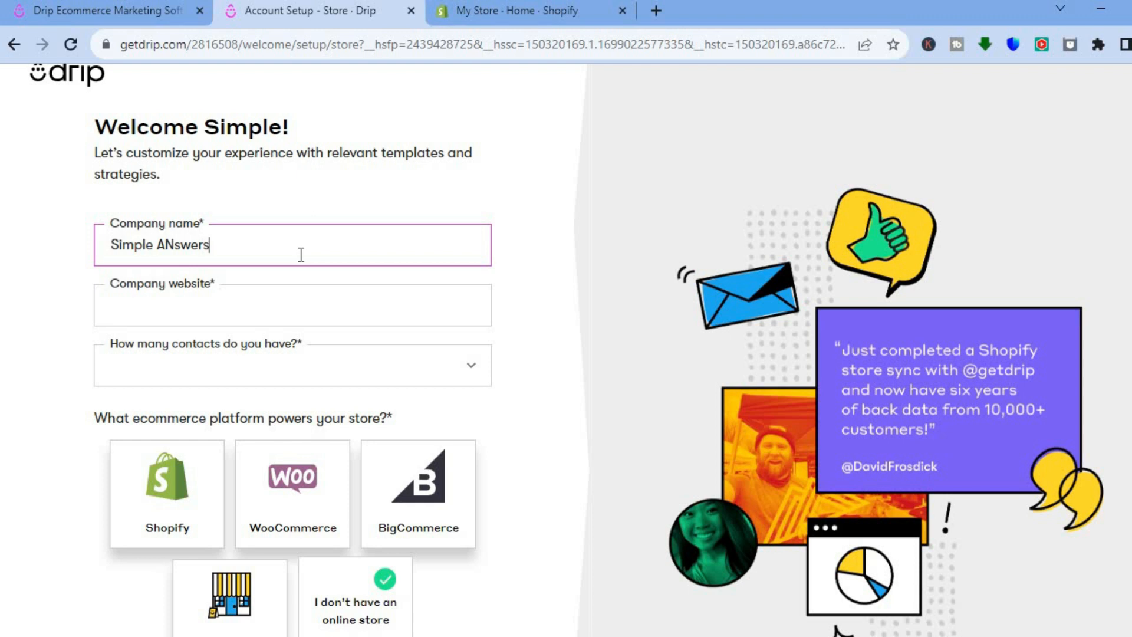
pyautogui.click(245, 296)
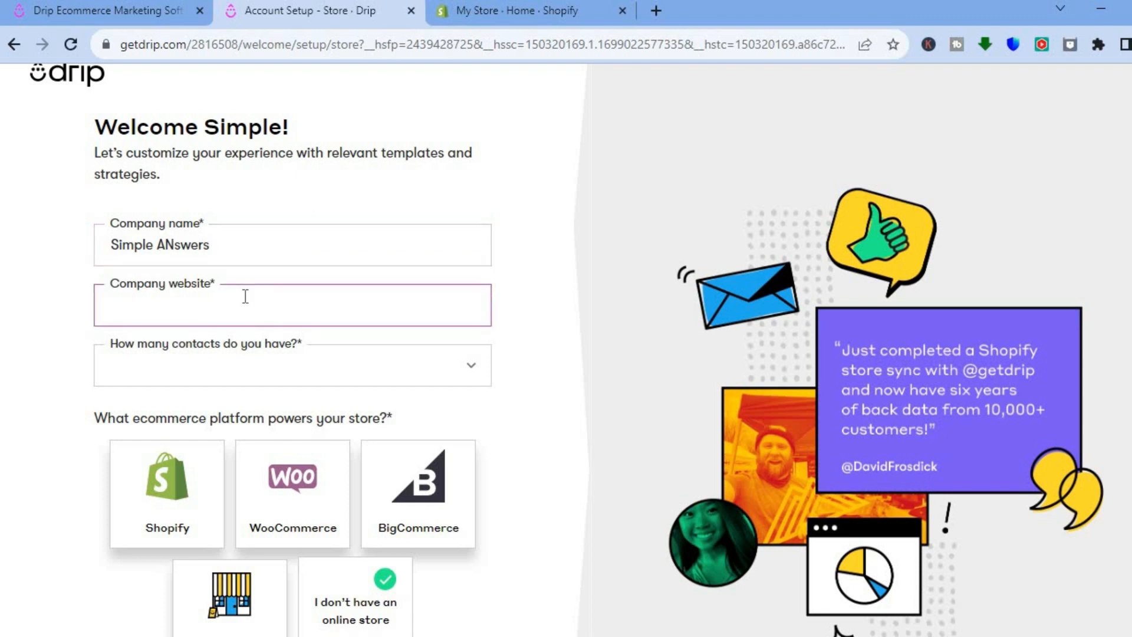
pyautogui.click(165, 492)
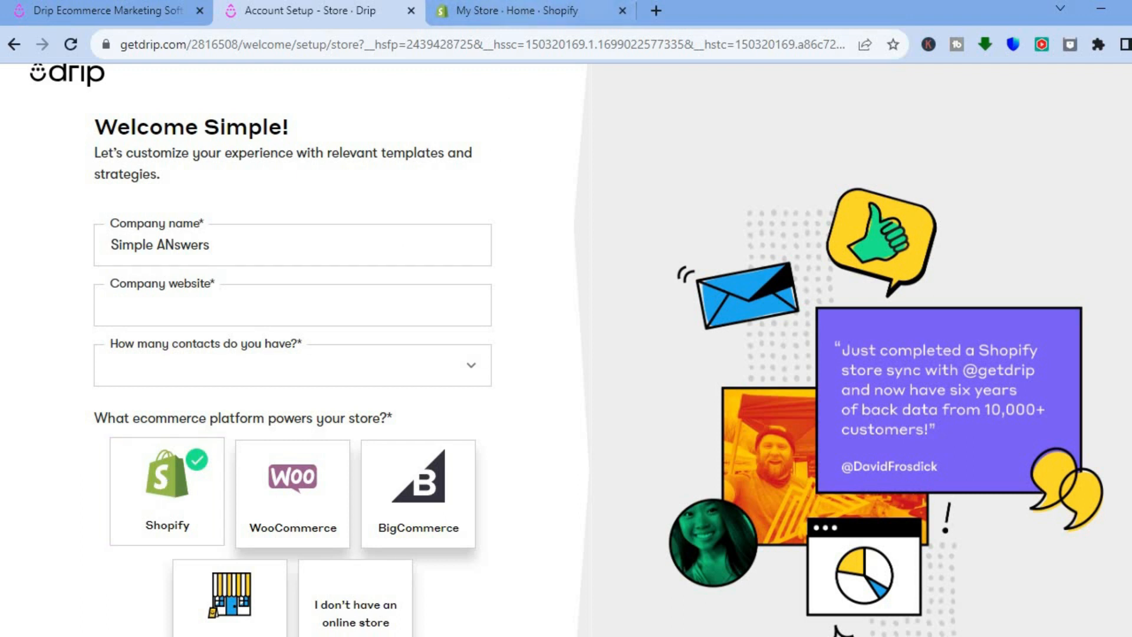
# Step: Switch to the Shopify admin, view the online store and copy its web address
pyautogui.click(512, 9)
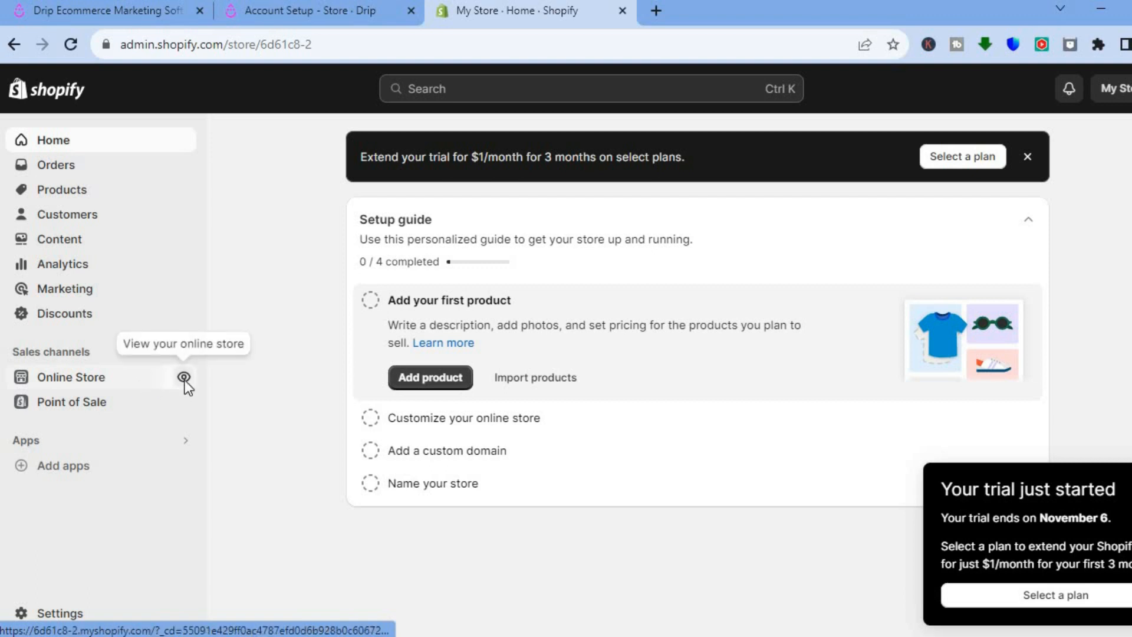
pyautogui.click(185, 382)
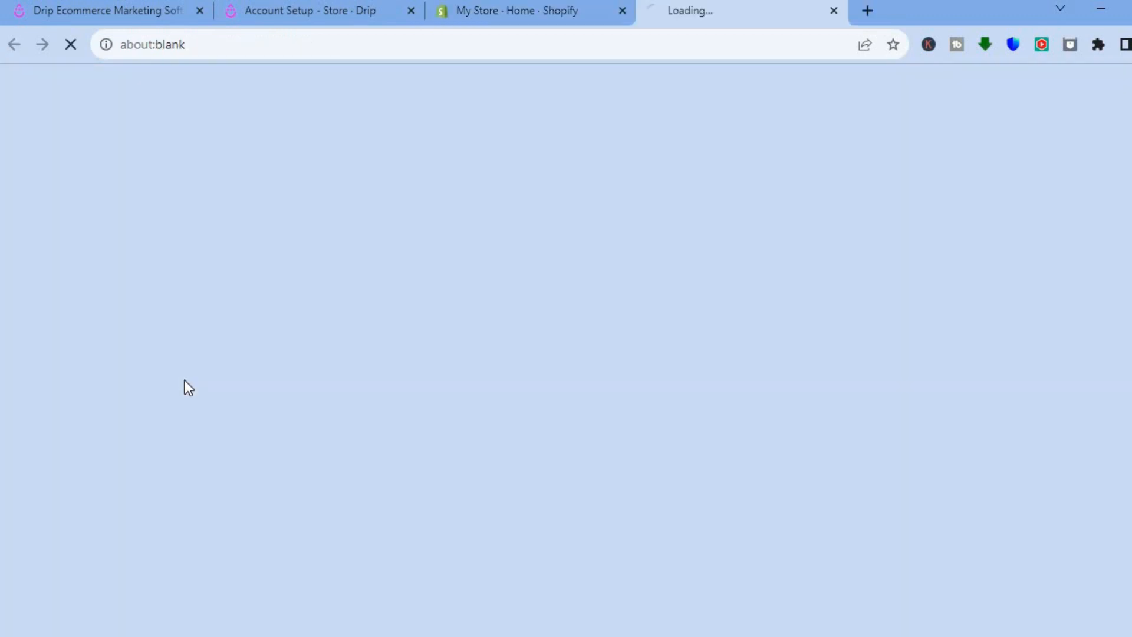
pyautogui.click(273, 50)
pyautogui.rightClick(274, 51)
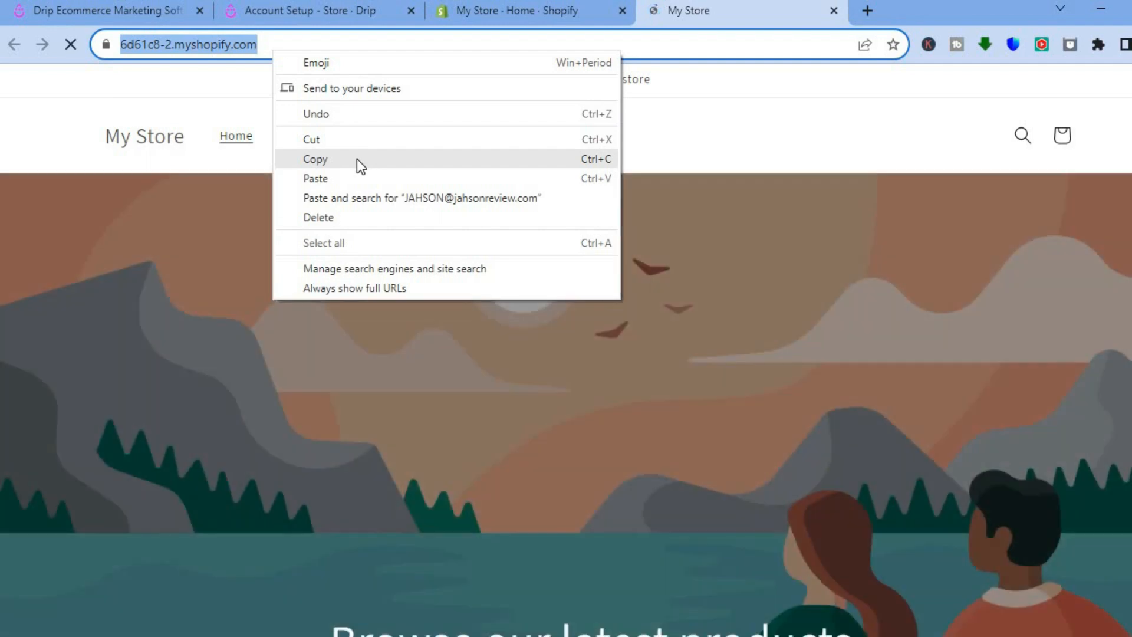
pyautogui.click(357, 157)
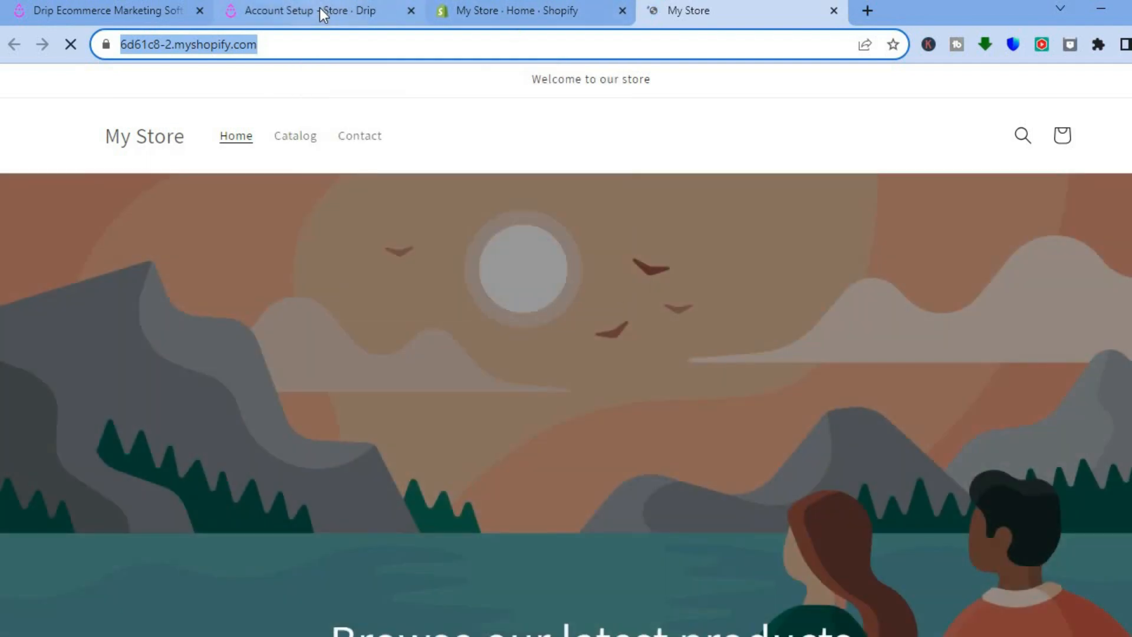
pyautogui.click(322, 10)
pyautogui.click(264, 307)
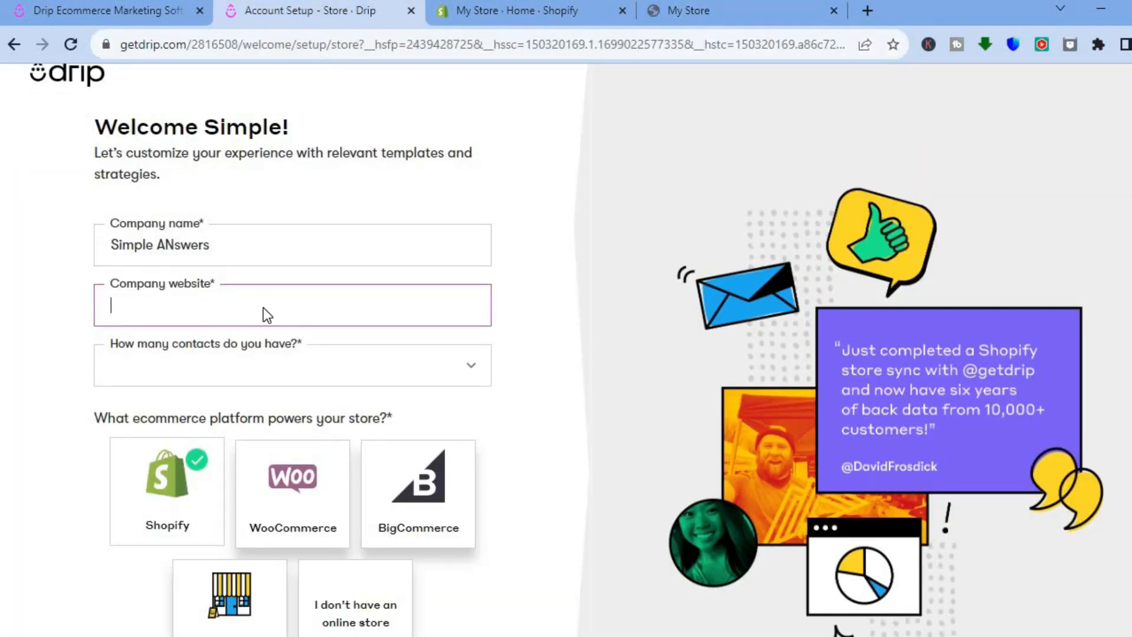
pyautogui.rightClick(263, 306)
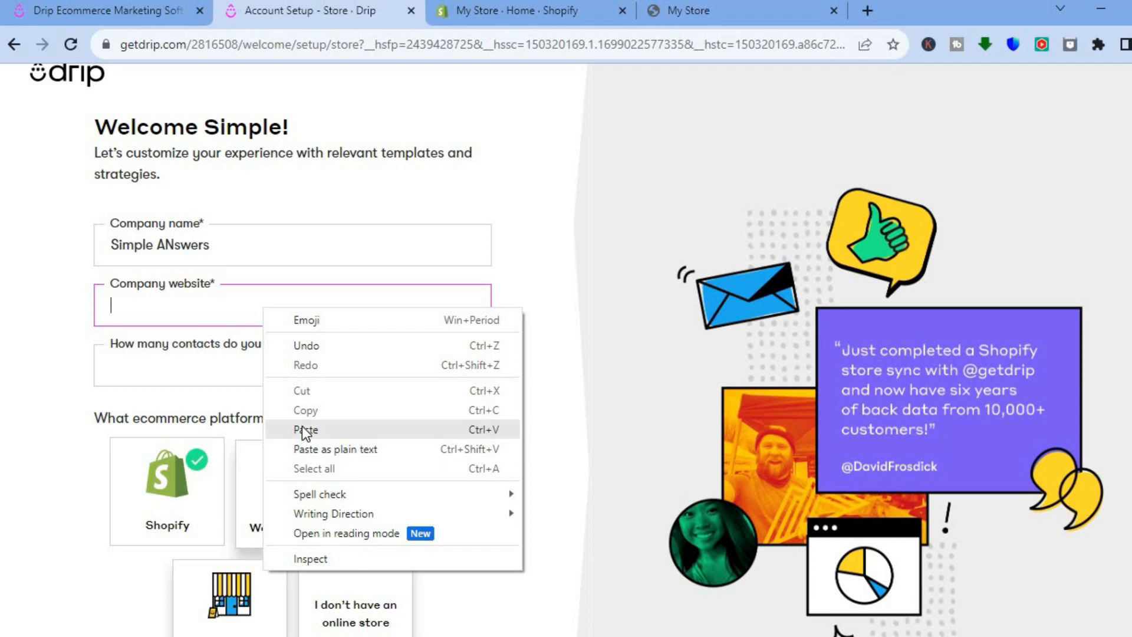
pyautogui.click(302, 425)
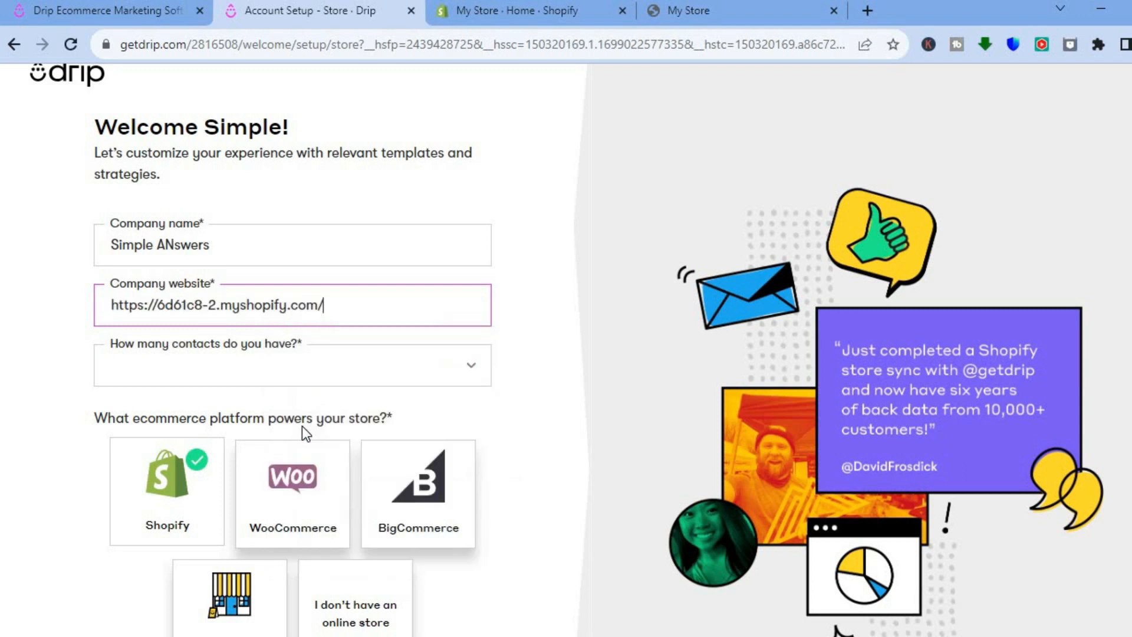
# Step: Set the number of contacts to Under 5K and continue to the default sending profile form
pyautogui.click(306, 360)
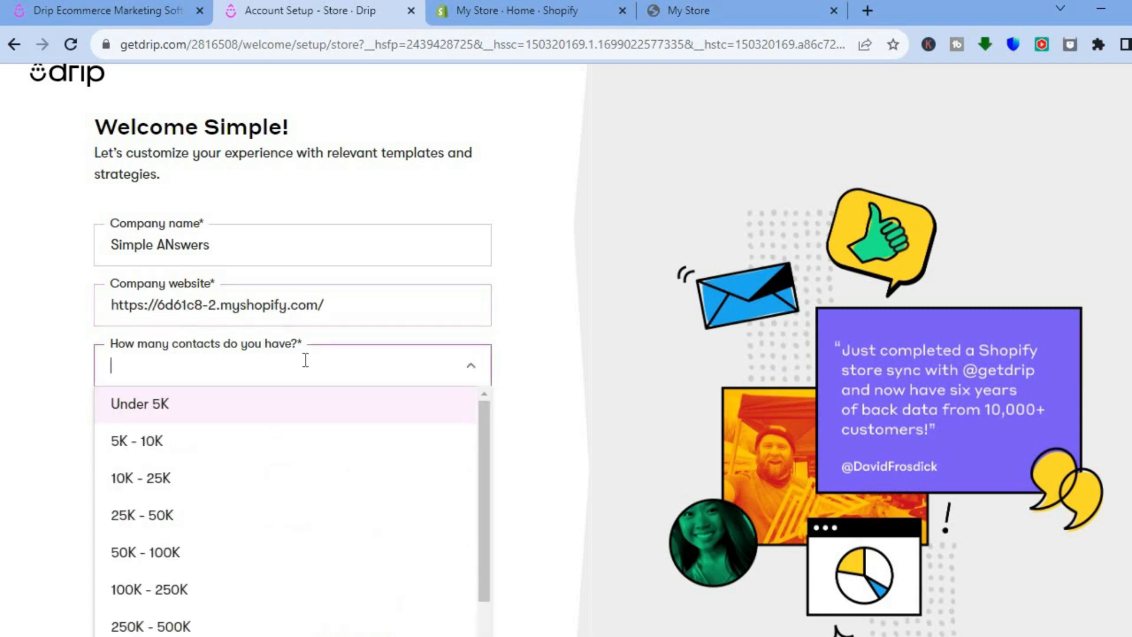
pyautogui.click(224, 405)
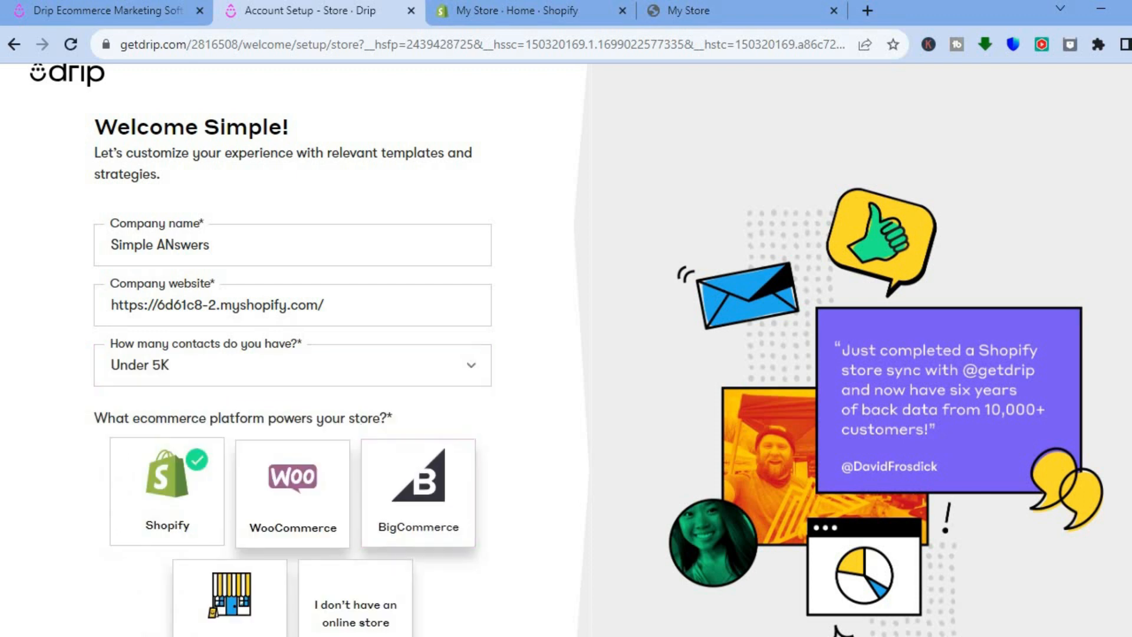
pyautogui.scroll(-3, 387, 478)
pyautogui.click(290, 575)
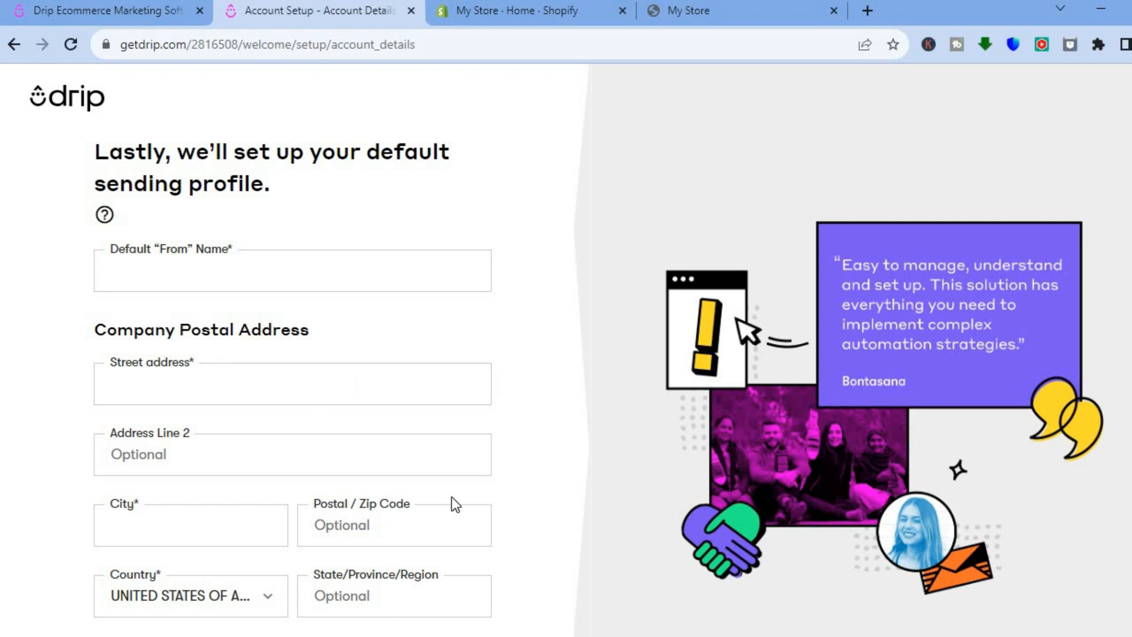
pyautogui.scroll(-2, 566, 350)
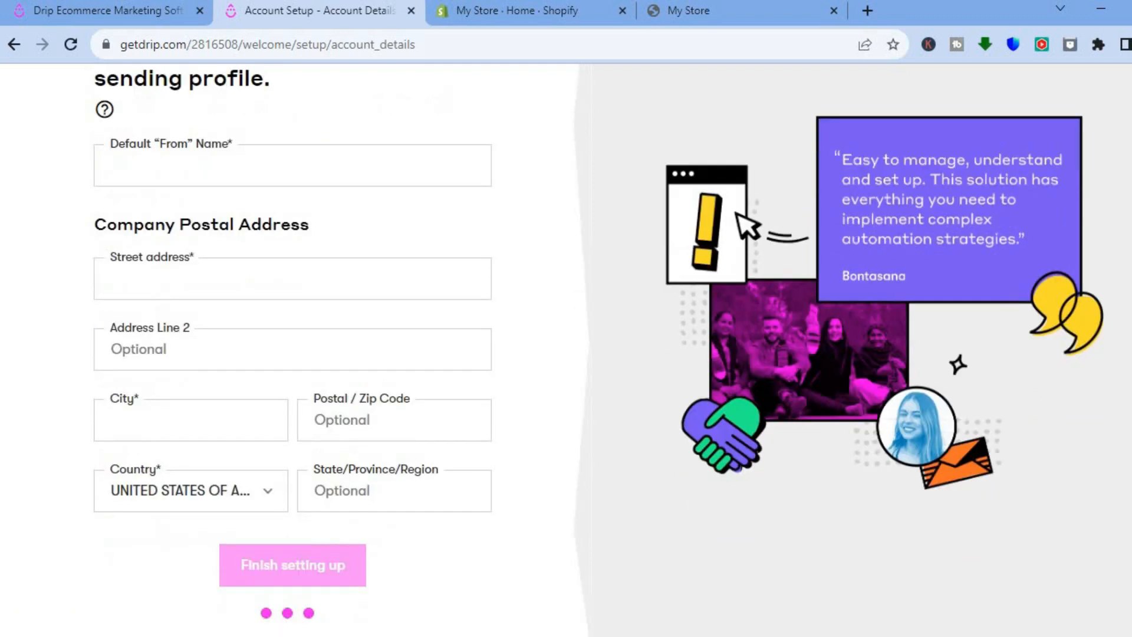
# Step: Open the bulk operations for People and review the ways of choosing people for a new operation, without creating one
pyautogui.scroll(2, 762, 258)
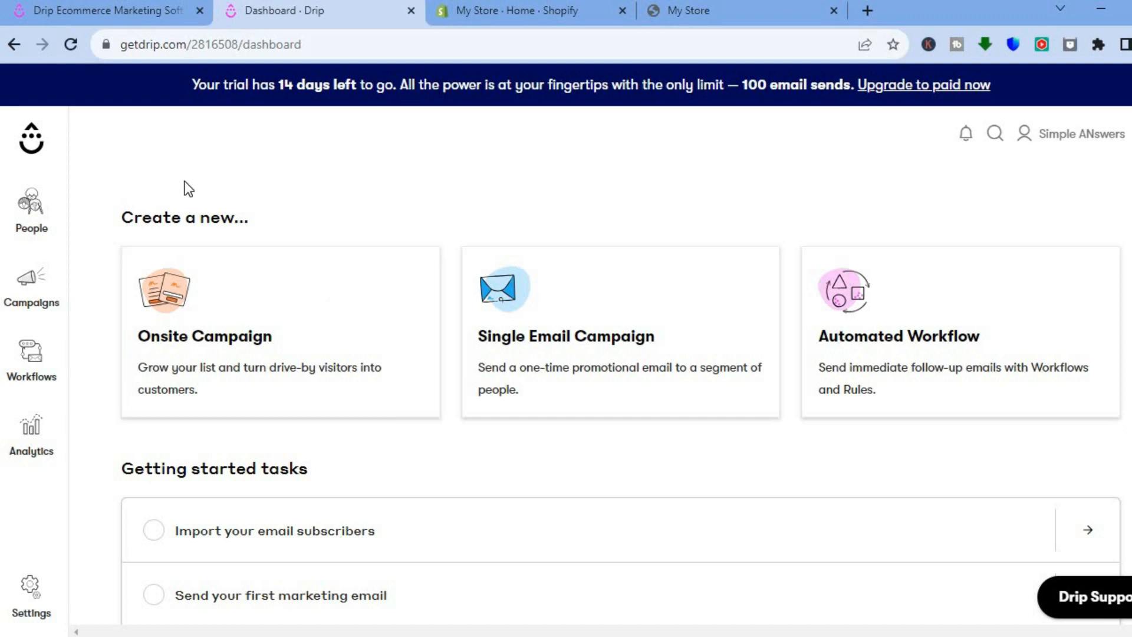
pyautogui.click(33, 212)
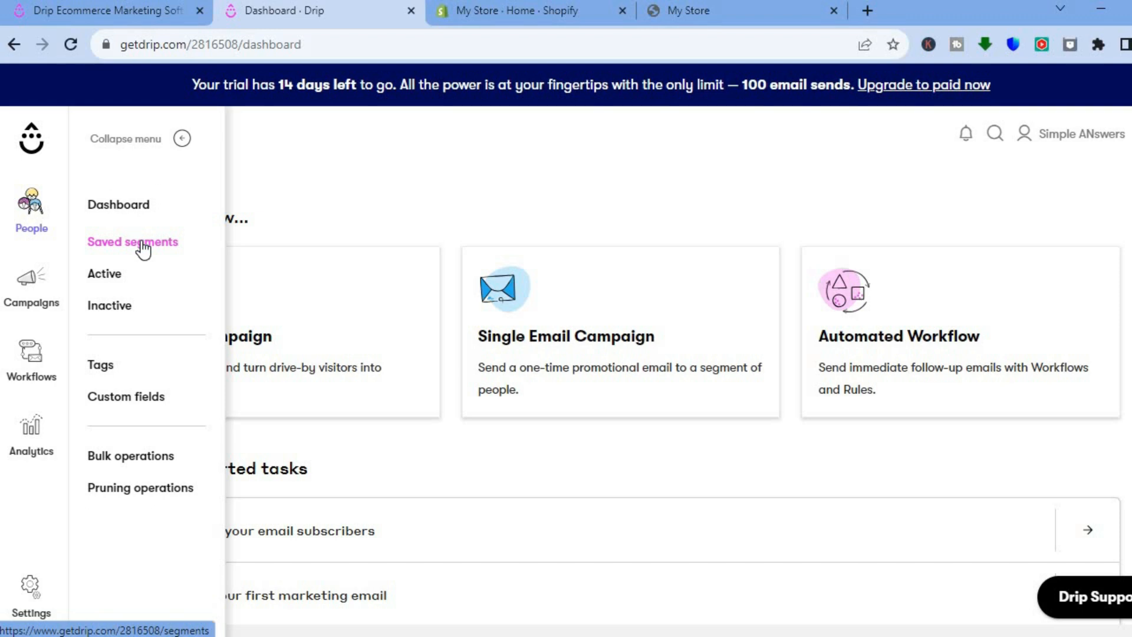
pyautogui.click(143, 455)
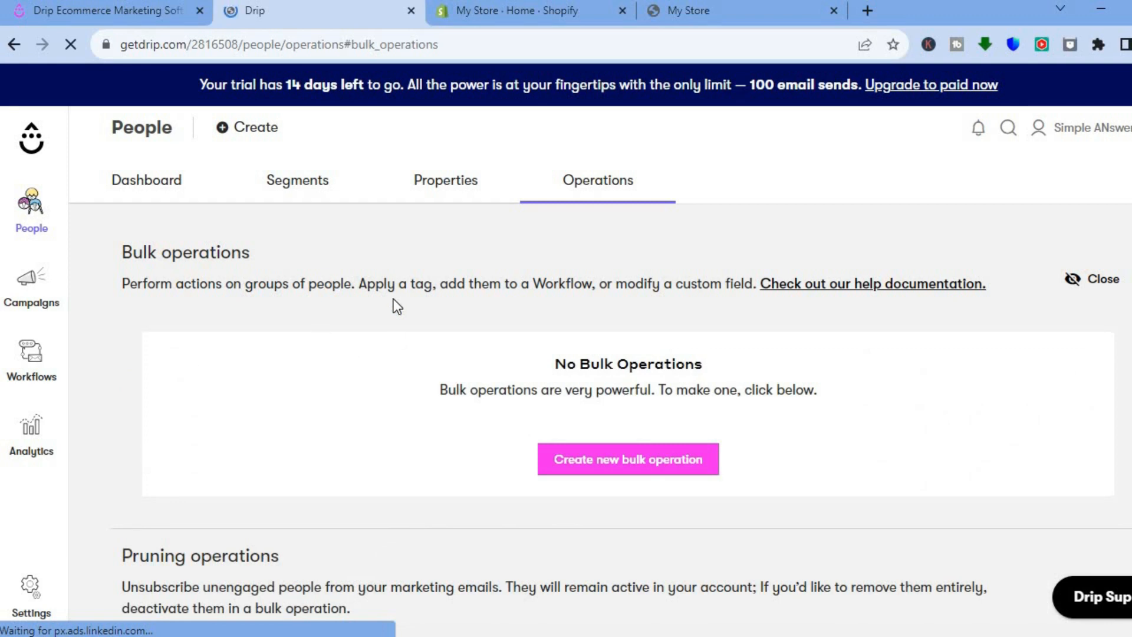
pyautogui.click(624, 469)
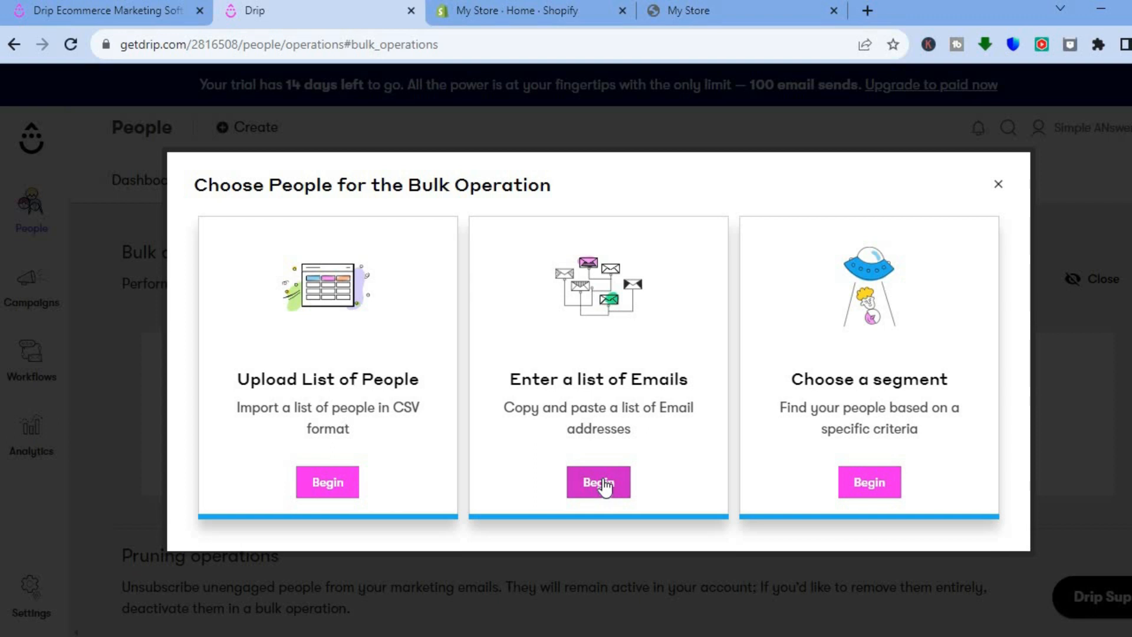
pyautogui.click(997, 185)
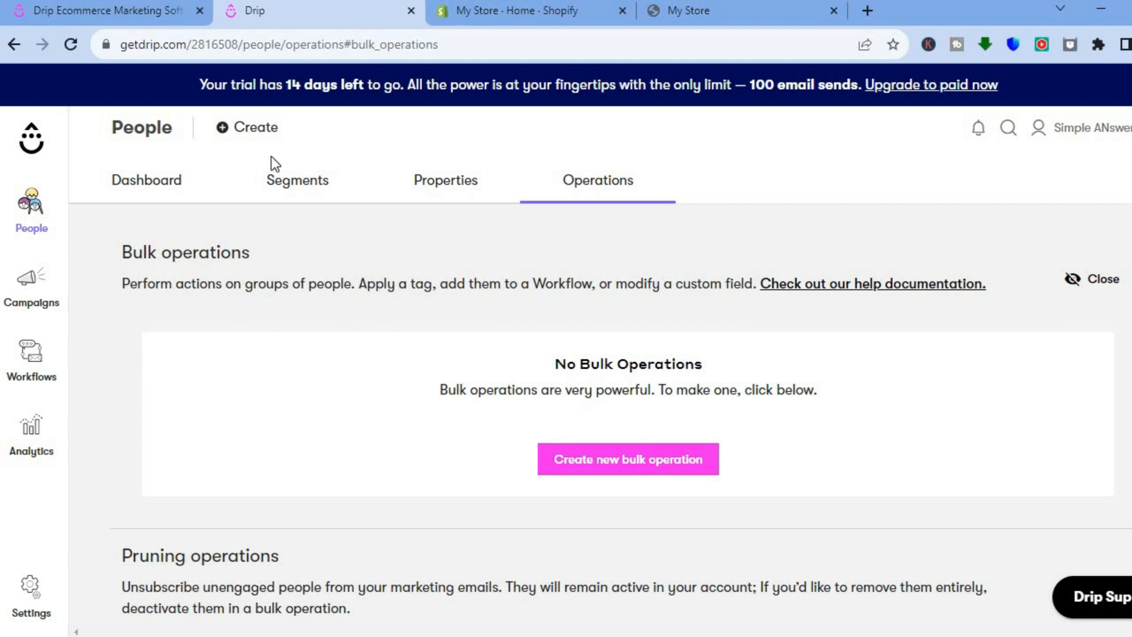
# Step: Start creating a new workflow and skip the "Getting started with workflows" introduction
pyautogui.click(239, 138)
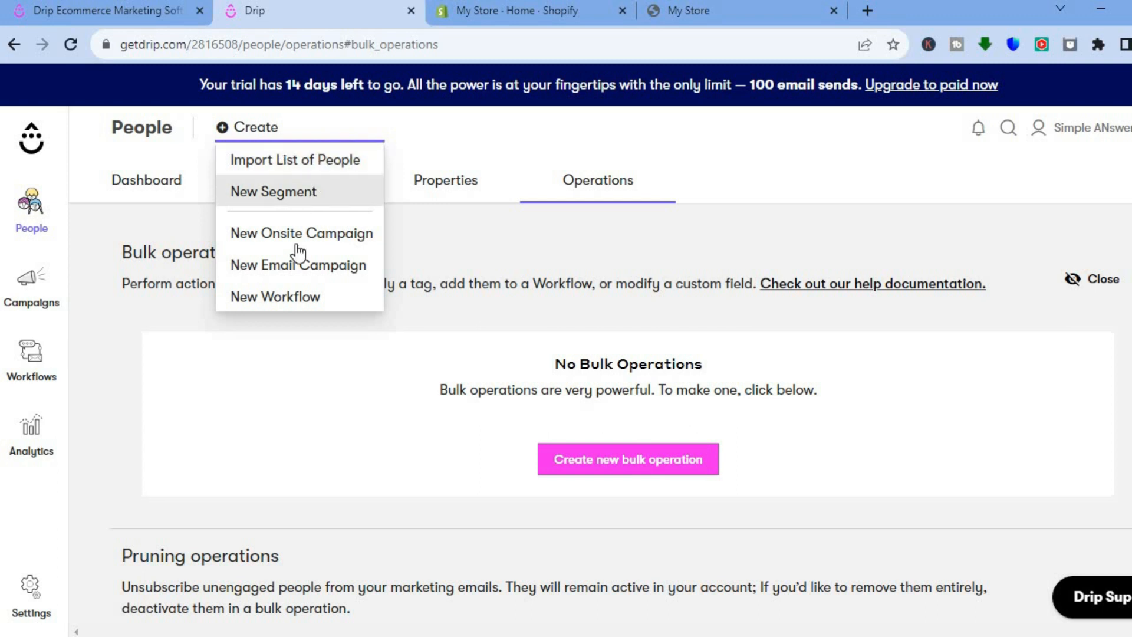
pyautogui.click(288, 300)
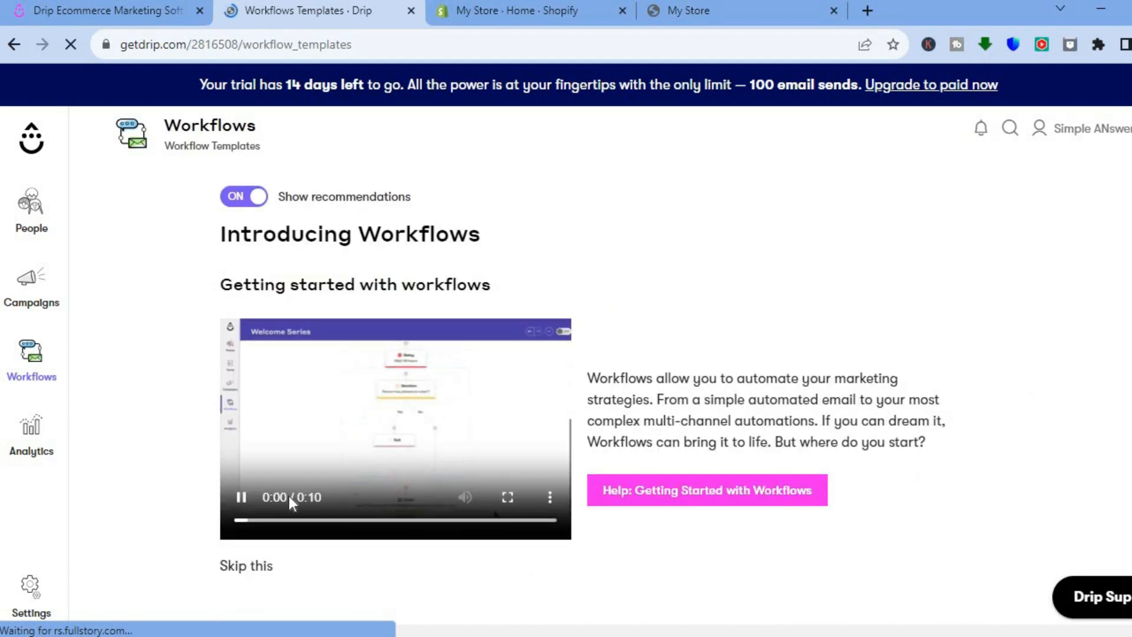
pyautogui.click(242, 497)
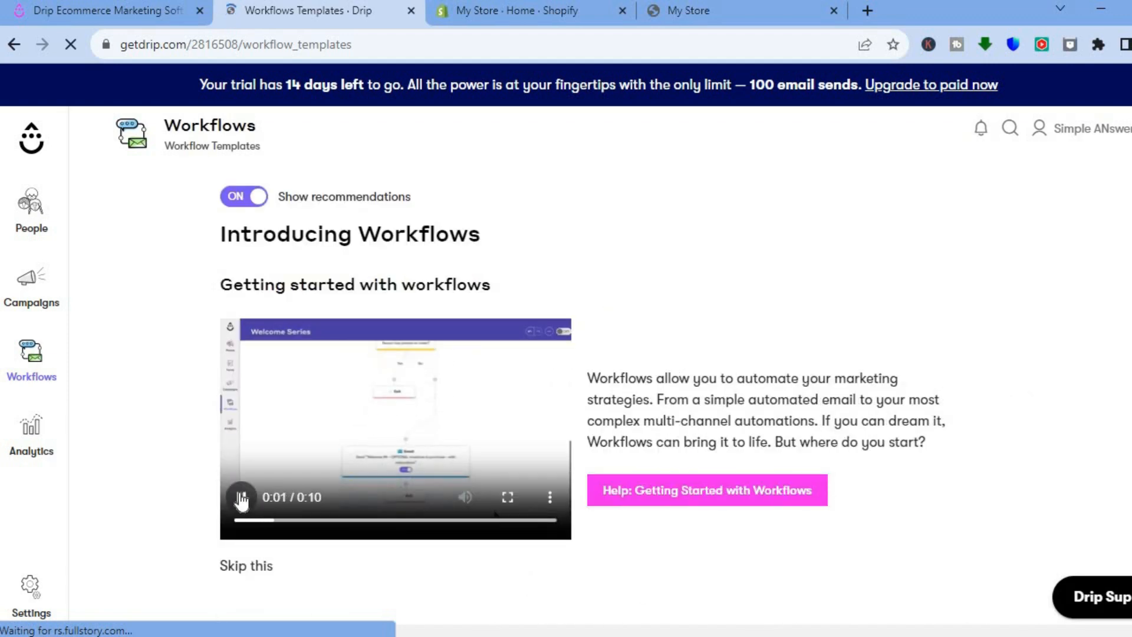
pyautogui.click(239, 567)
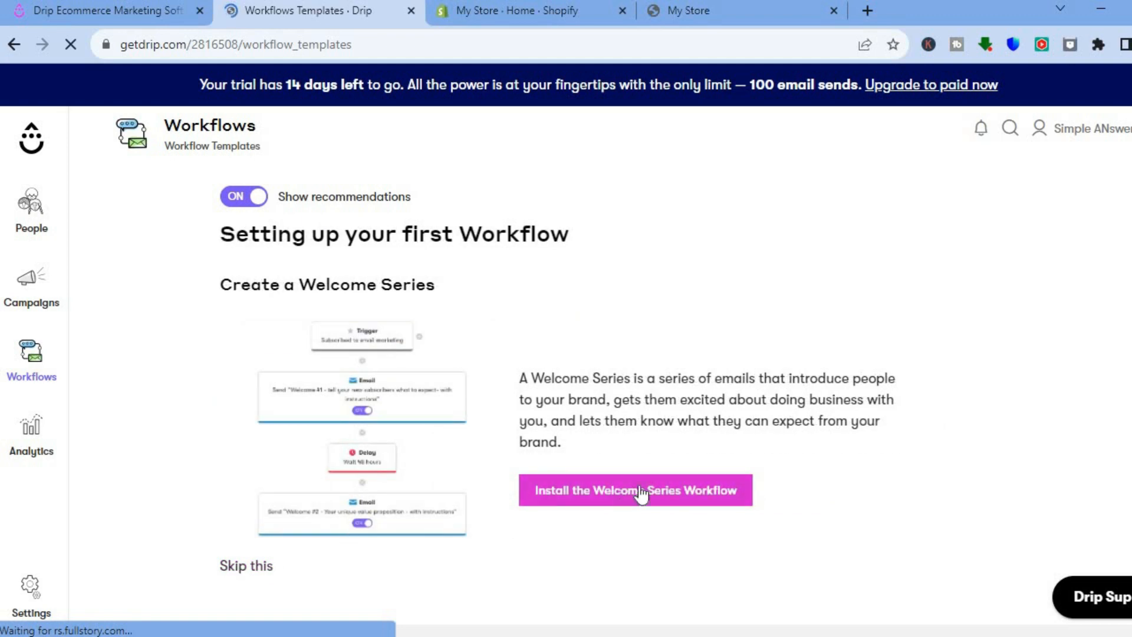
# Step: Filter the workflow templates by the Shopify platform and the Get Started category
pyautogui.scroll(-5, 566, 366)
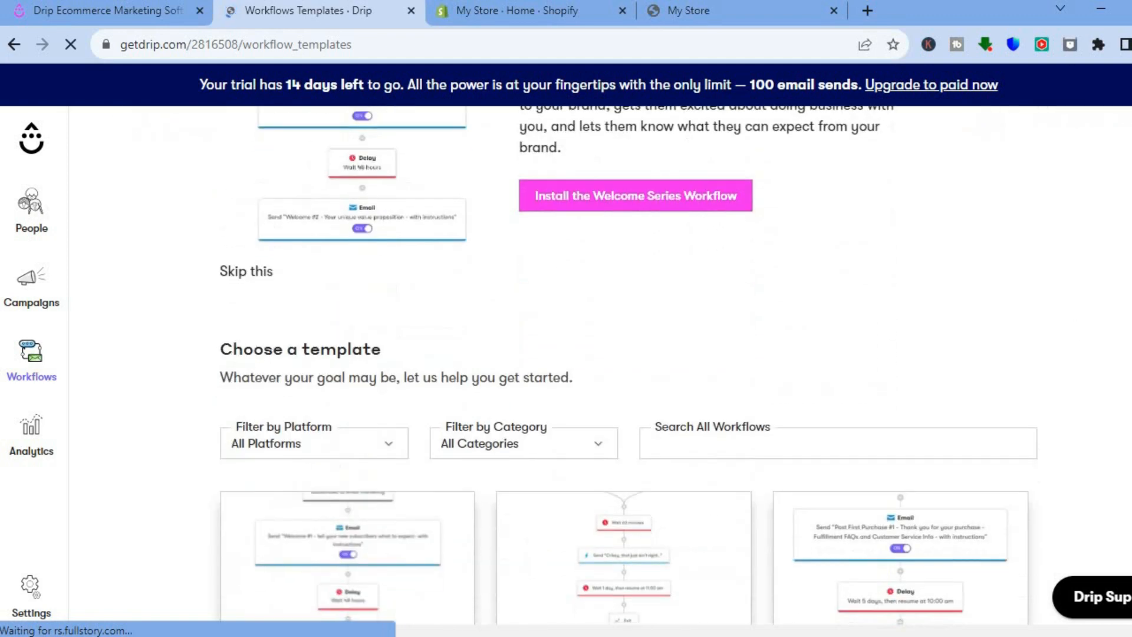
pyautogui.scroll(-4, 625, 366)
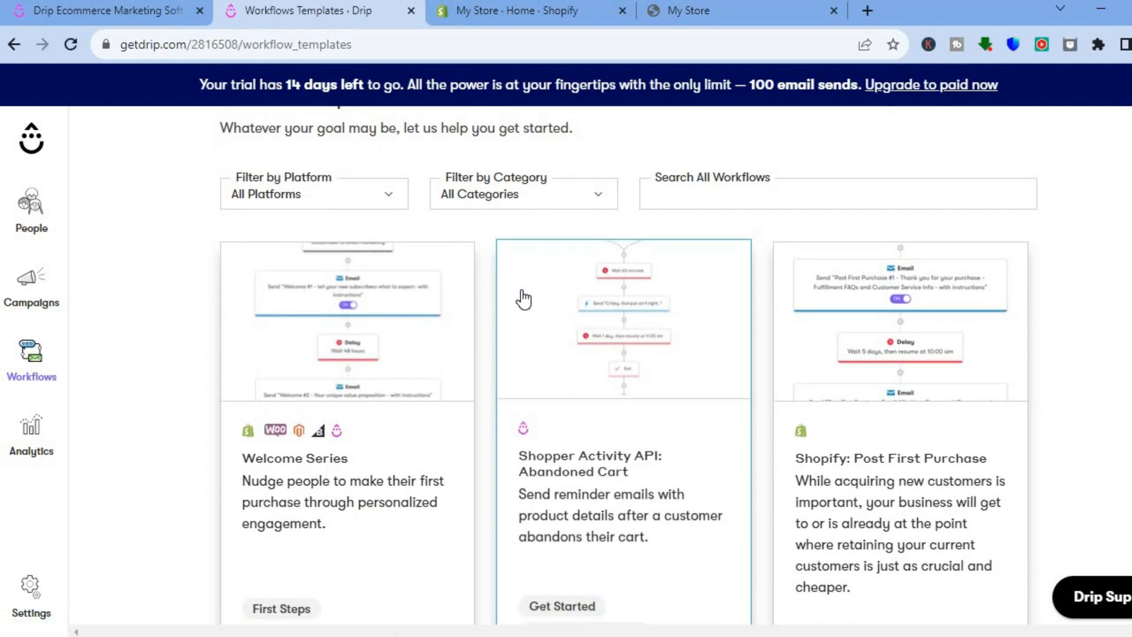
pyautogui.click(405, 206)
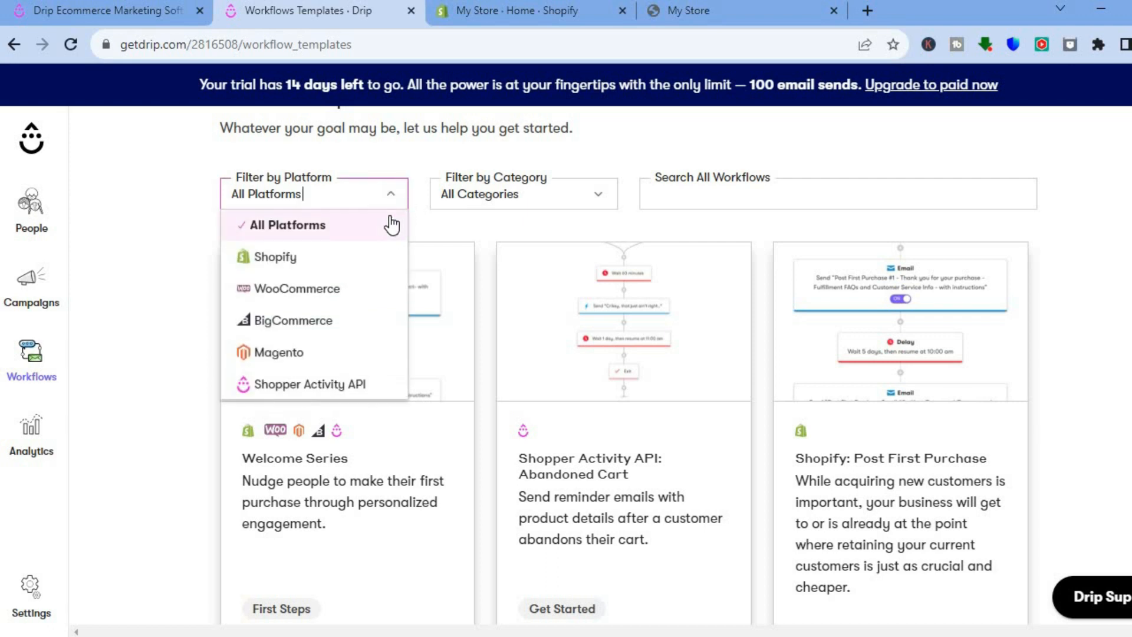
pyautogui.click(308, 264)
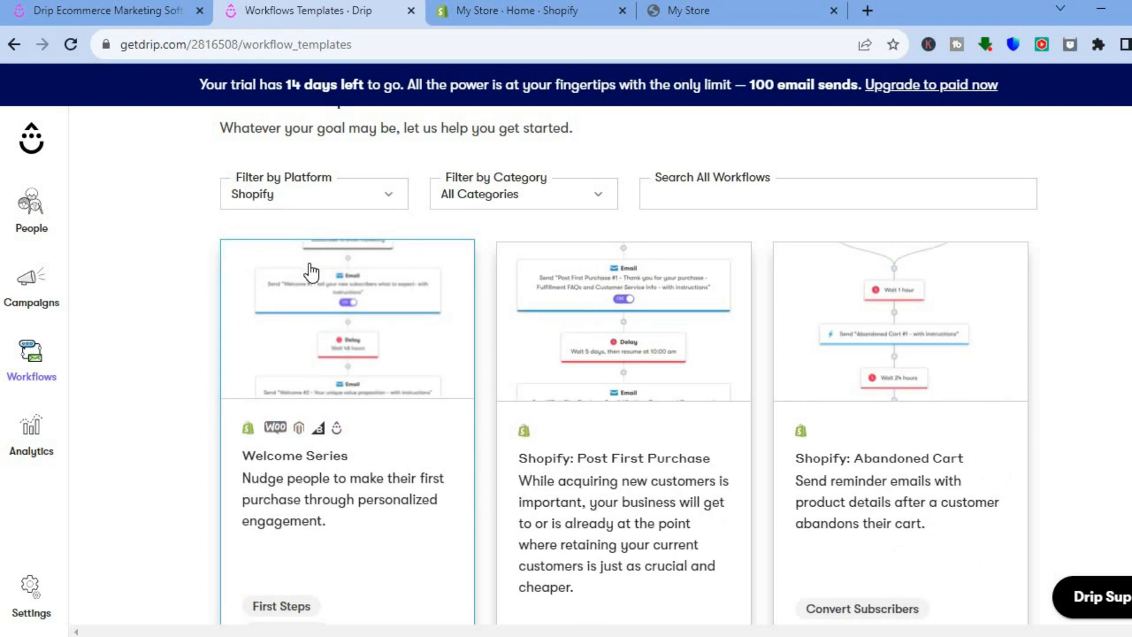
pyautogui.click(571, 202)
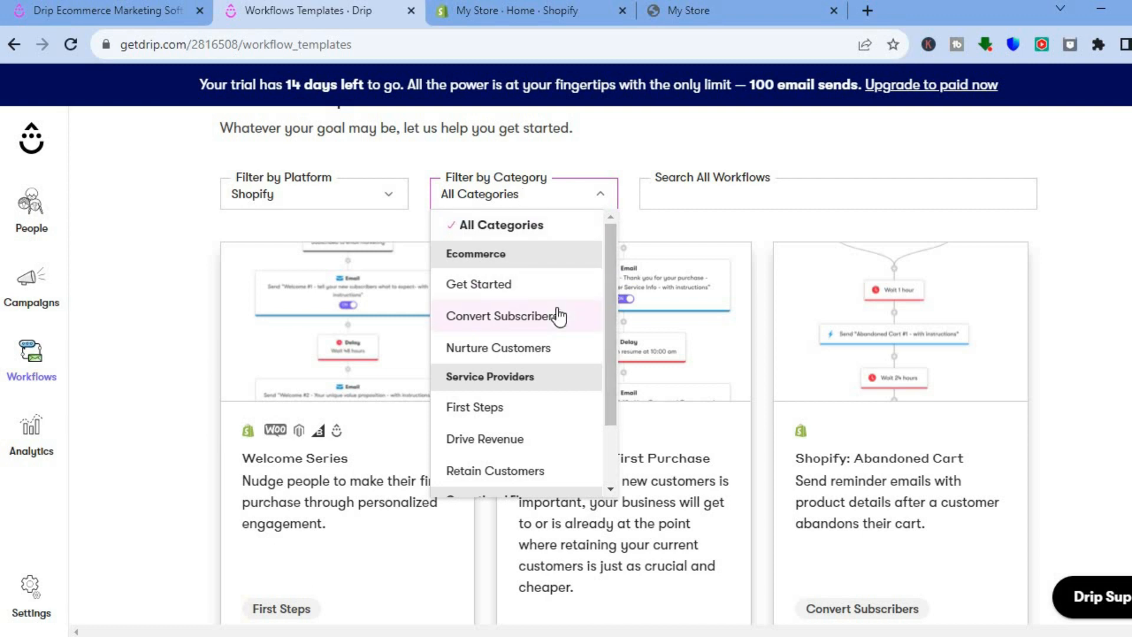
pyautogui.click(504, 298)
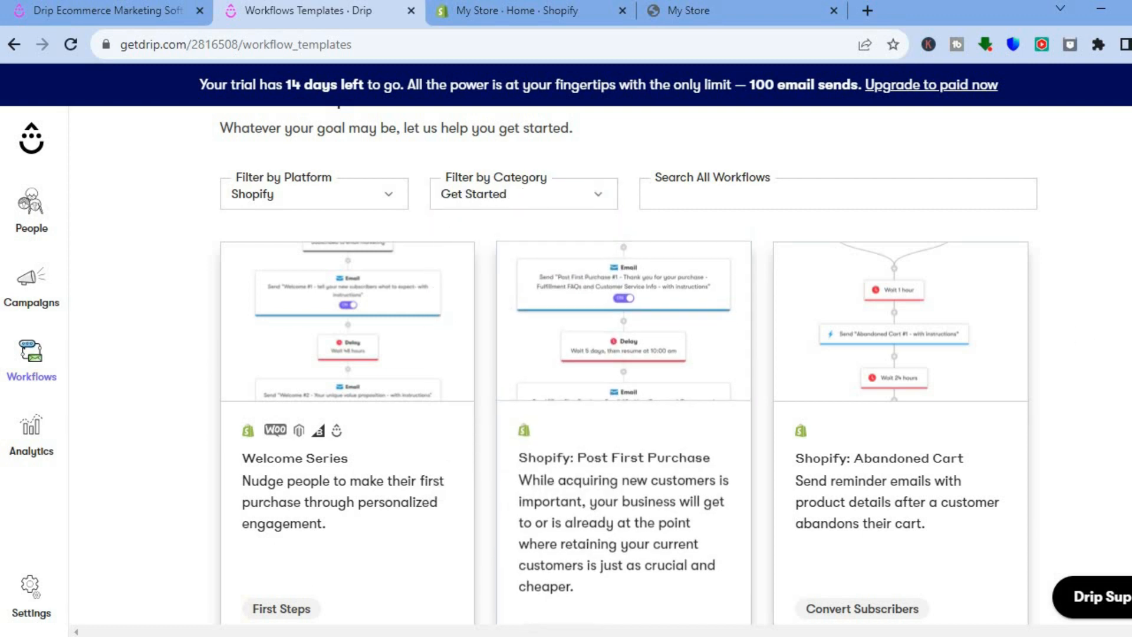
# Step: Browse the filtered workflow templates and open the preview of Shopify: Abandoned Cart
pyautogui.scroll(-1, 625, 365)
pyautogui.scroll(-1, 624, 366)
pyautogui.scroll(1, 625, 365)
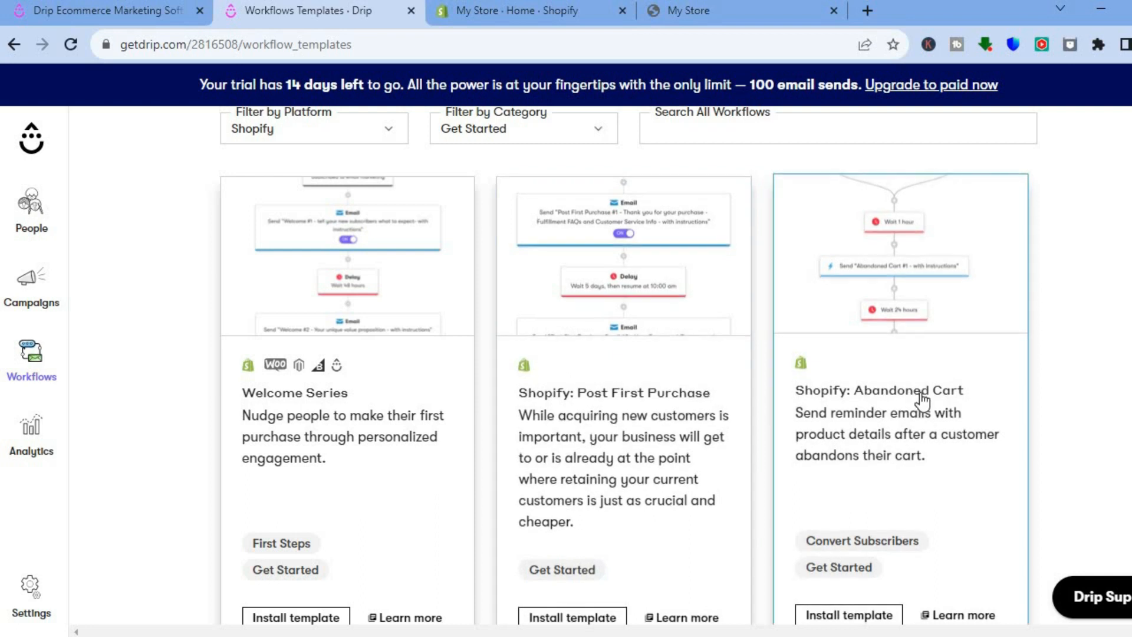
pyautogui.scroll(-3, 900, 365)
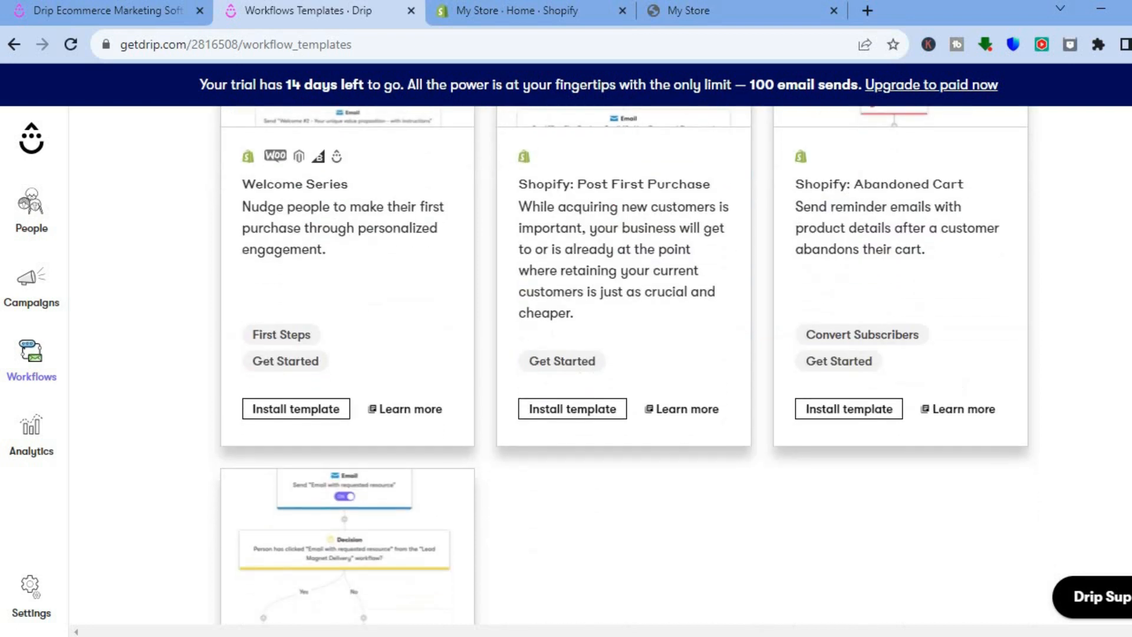
pyautogui.scroll(2, 854, 420)
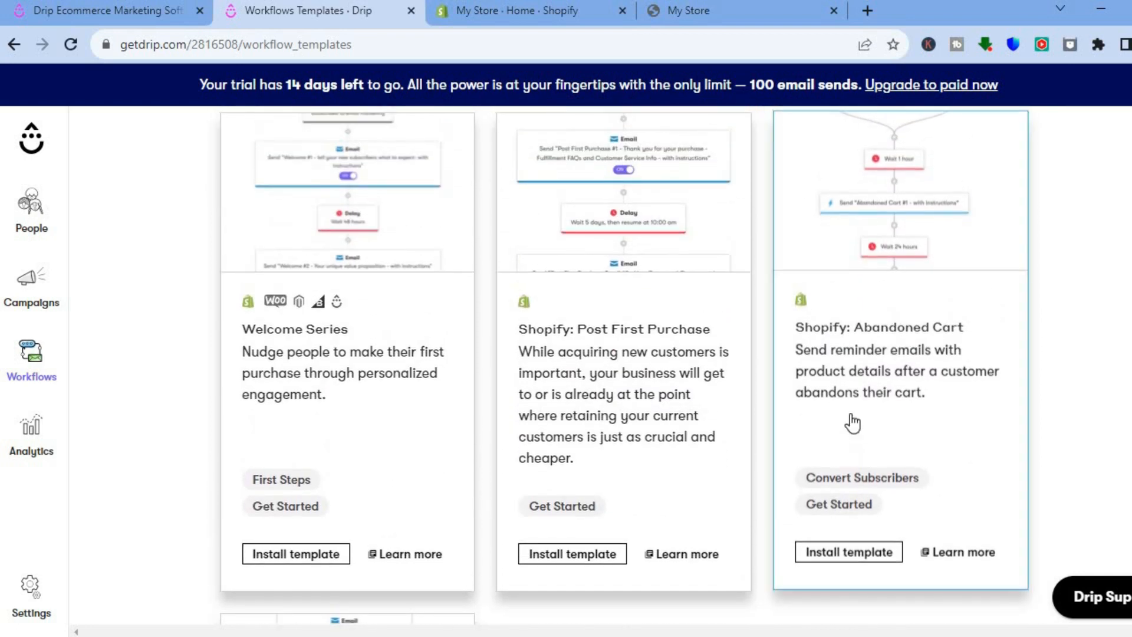
pyautogui.click(851, 415)
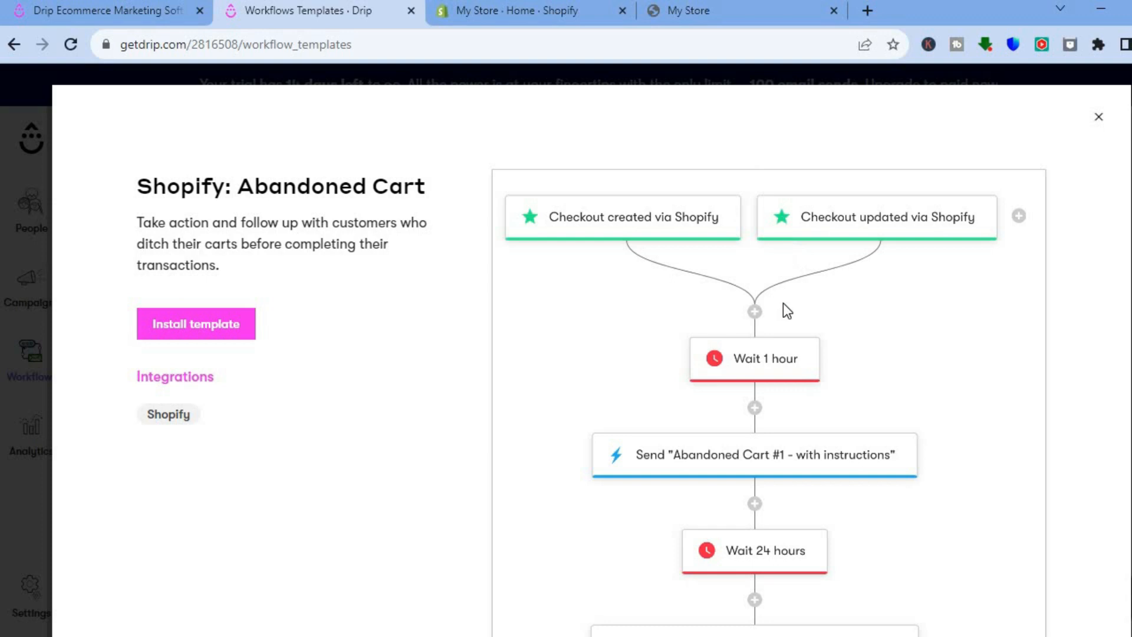
# Step: Review the Shopify: Abandoned Cart workflow preview and install the template
pyautogui.scroll(-1, 662, 151)
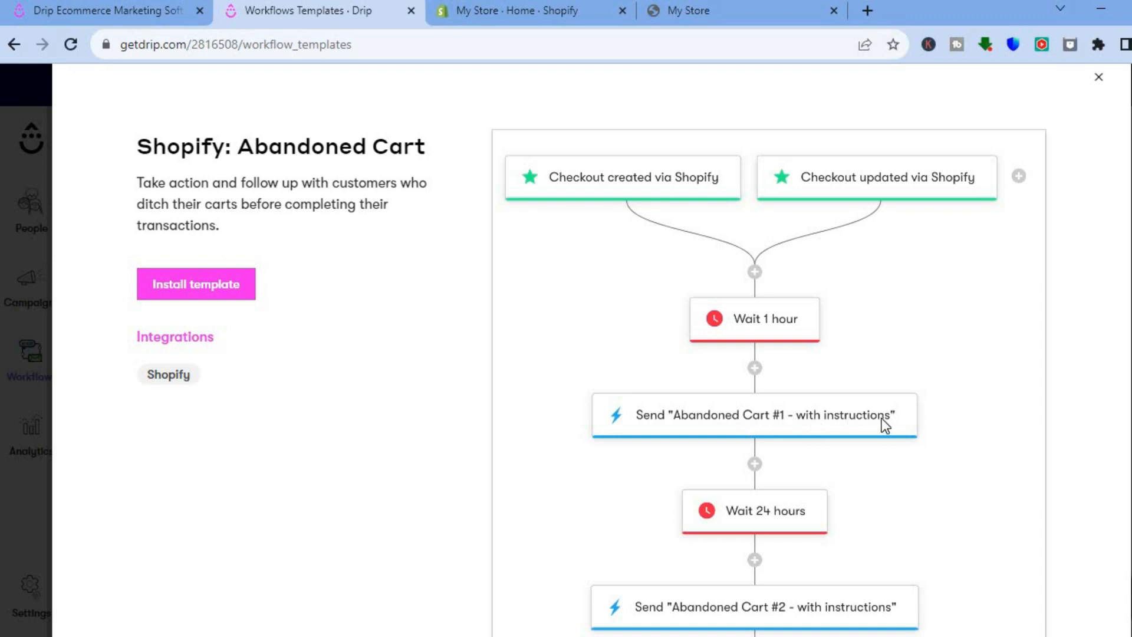
pyautogui.scroll(-2, 797, 433)
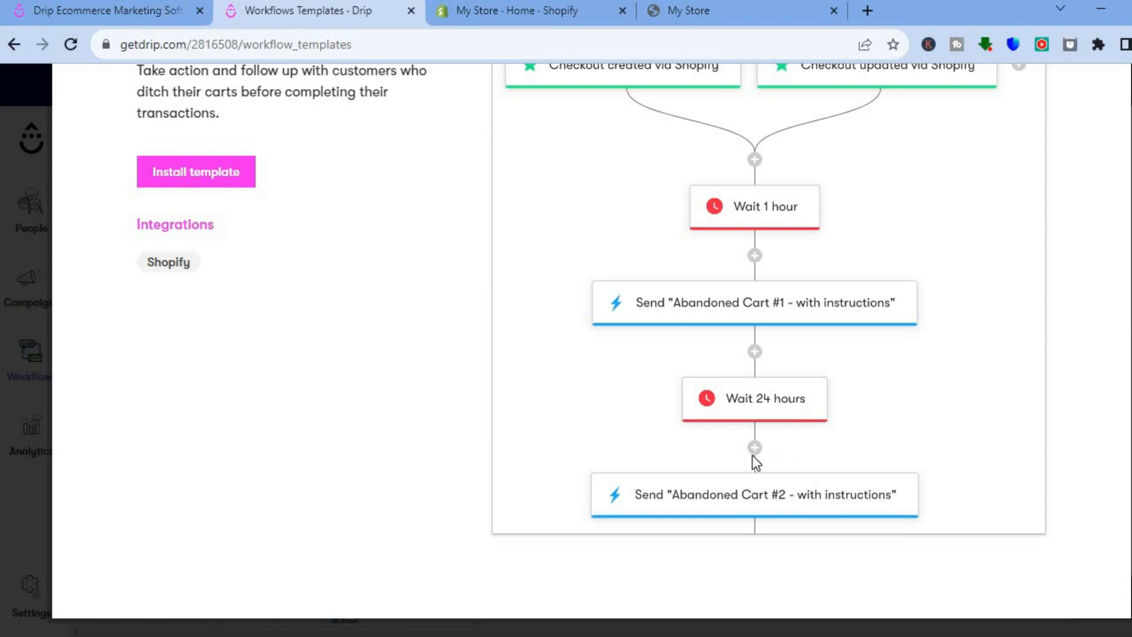
pyautogui.scroll(3, 589, 354)
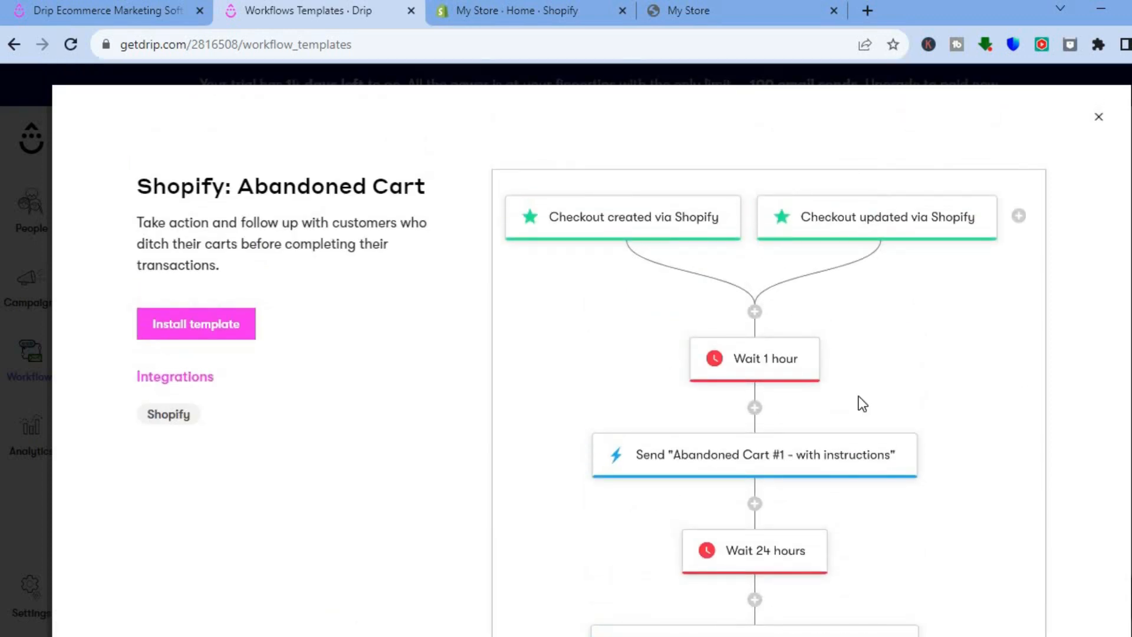
pyautogui.click(224, 323)
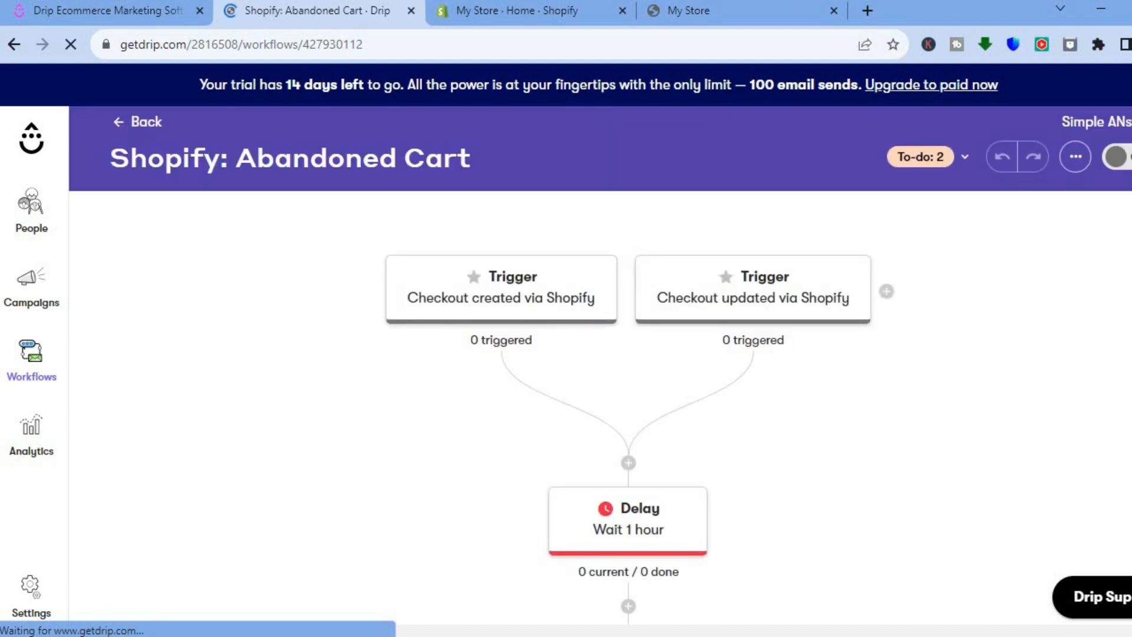
# Step: Examine the installed workflow's triggers, delay, order decision, Yes and No branches and first abandoned-cart email
pyautogui.scroll(-10, 628, 413)
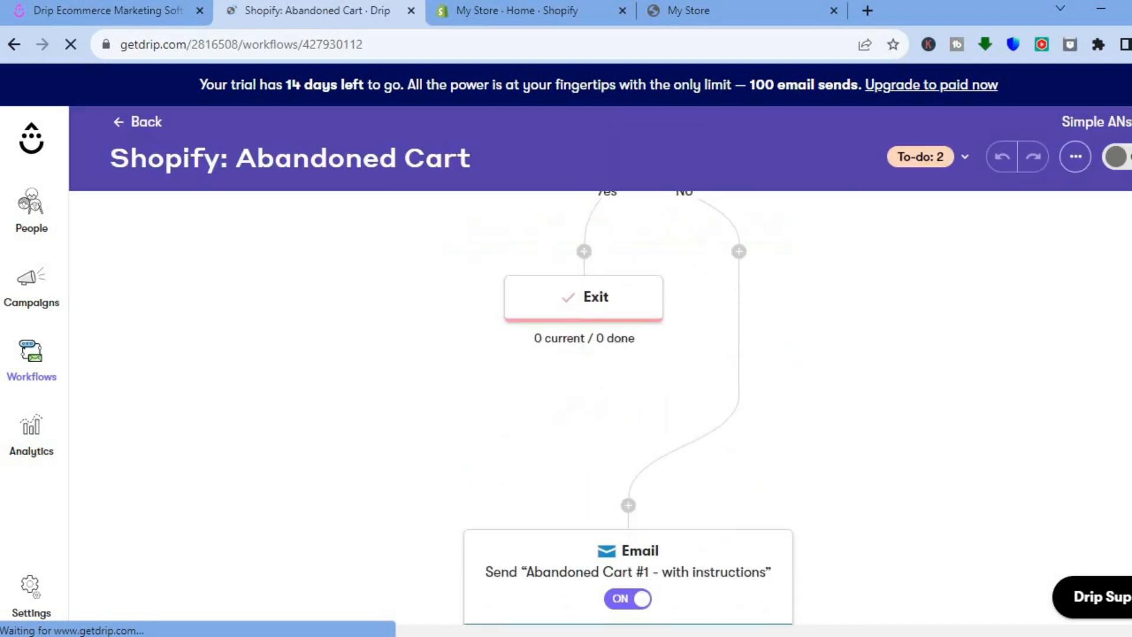
pyautogui.scroll(-4, 628, 413)
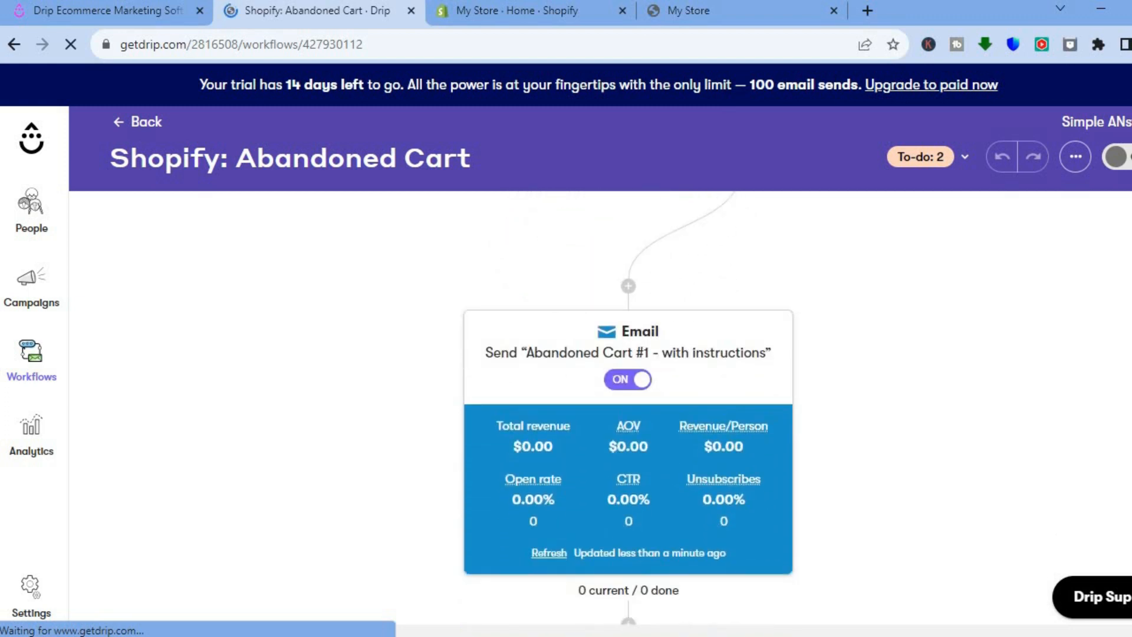
pyautogui.scroll(1, 628, 413)
pyautogui.scroll(5, 628, 406)
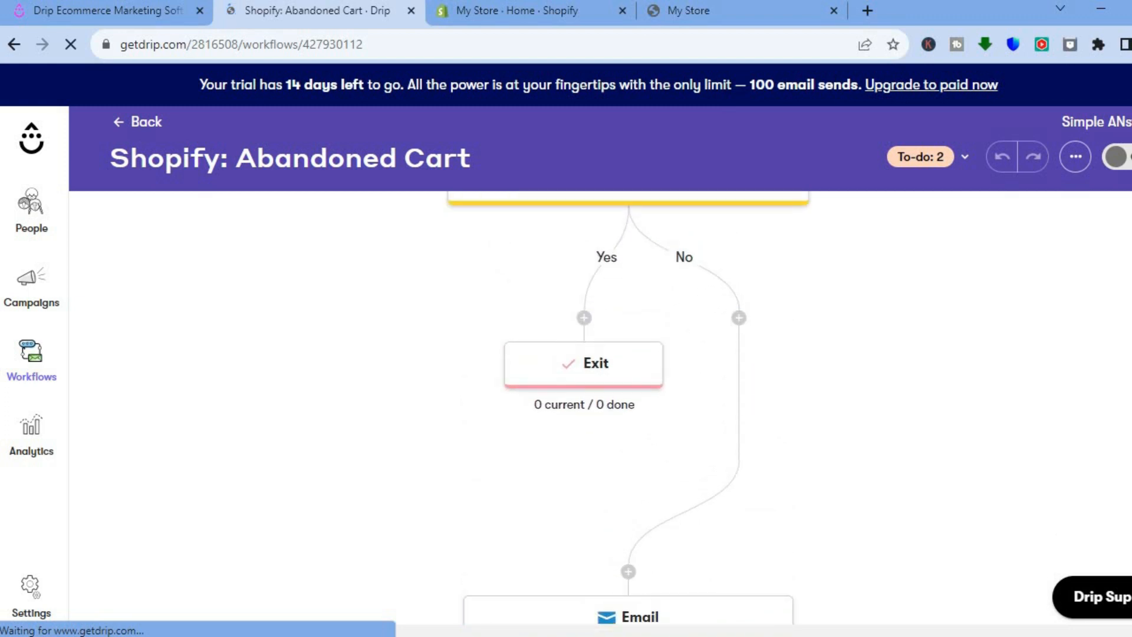
pyautogui.scroll(1, 627, 407)
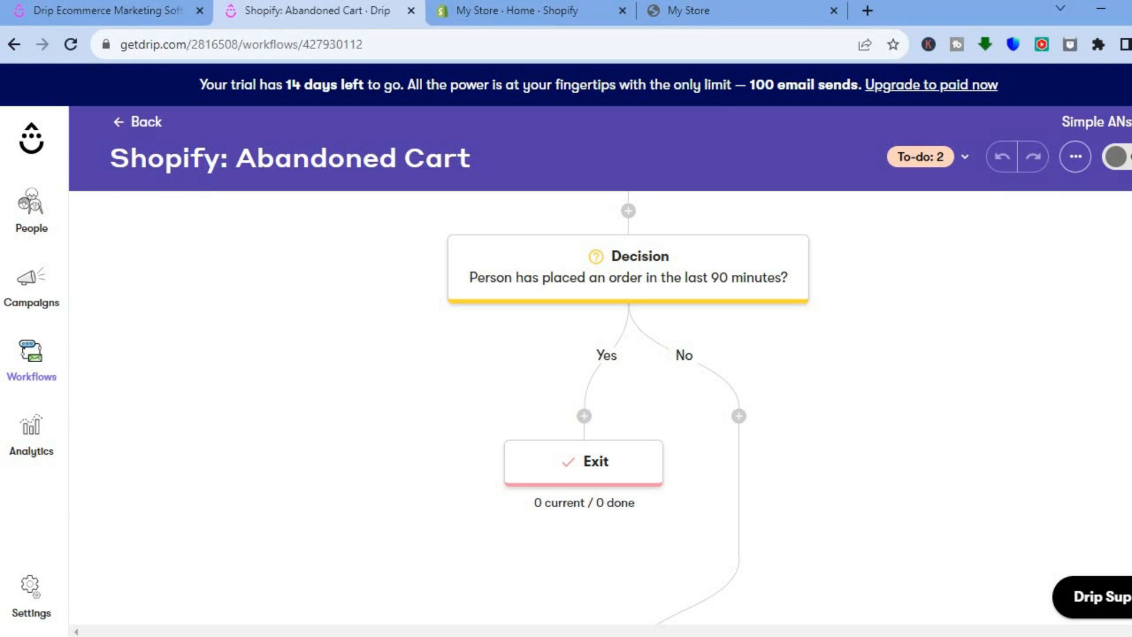
pyautogui.scroll(5, 628, 407)
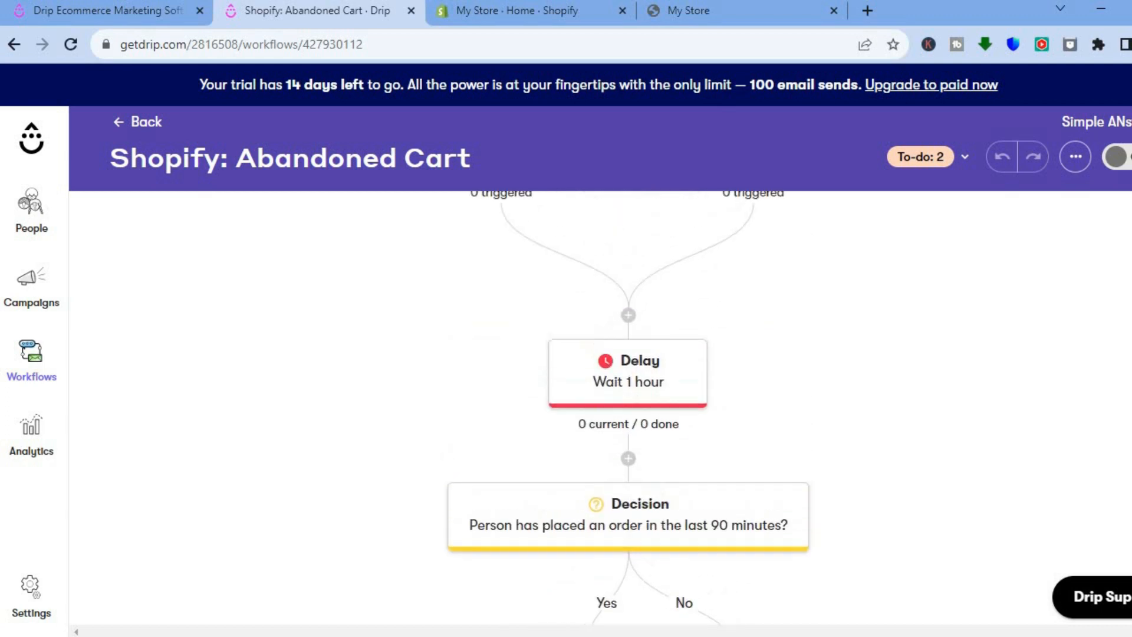
pyautogui.scroll(2, 628, 407)
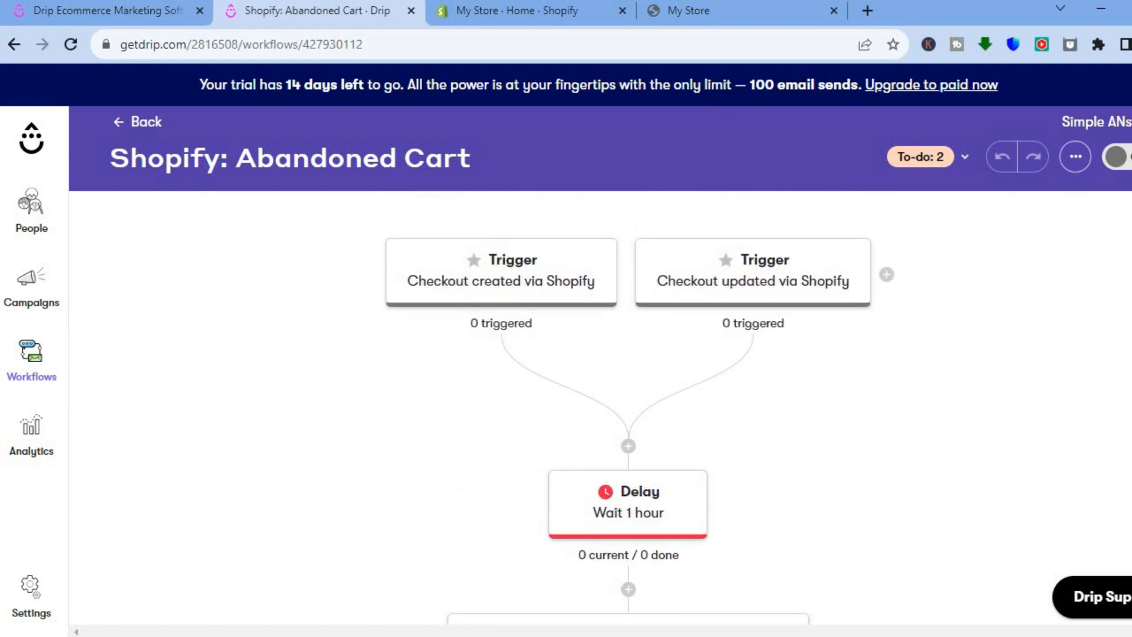
pyautogui.scroll(-4, 628, 406)
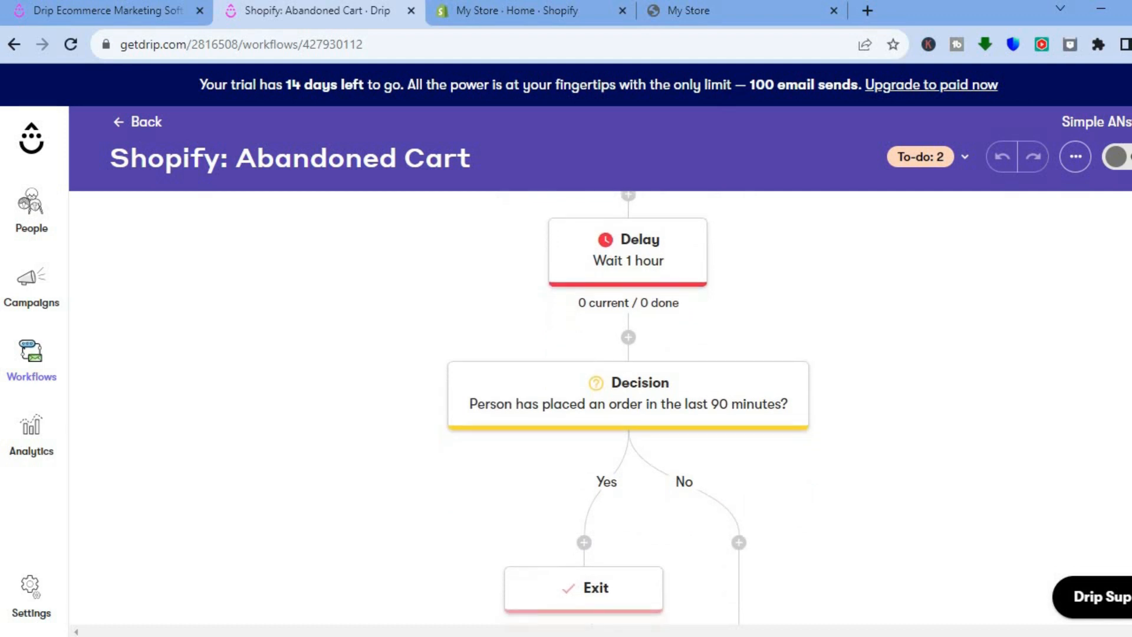
pyautogui.scroll(4, 593, 292)
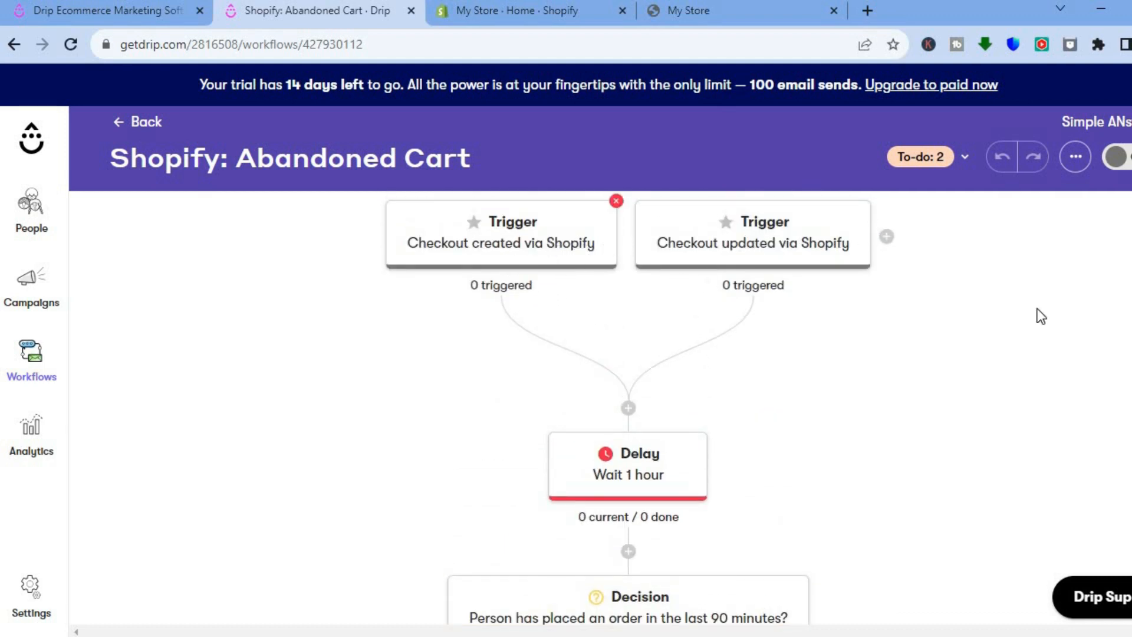
# Step: Add an action to the Yes branch of the order decision and set it to Send an email to a person
pyautogui.scroll(-2, 628, 407)
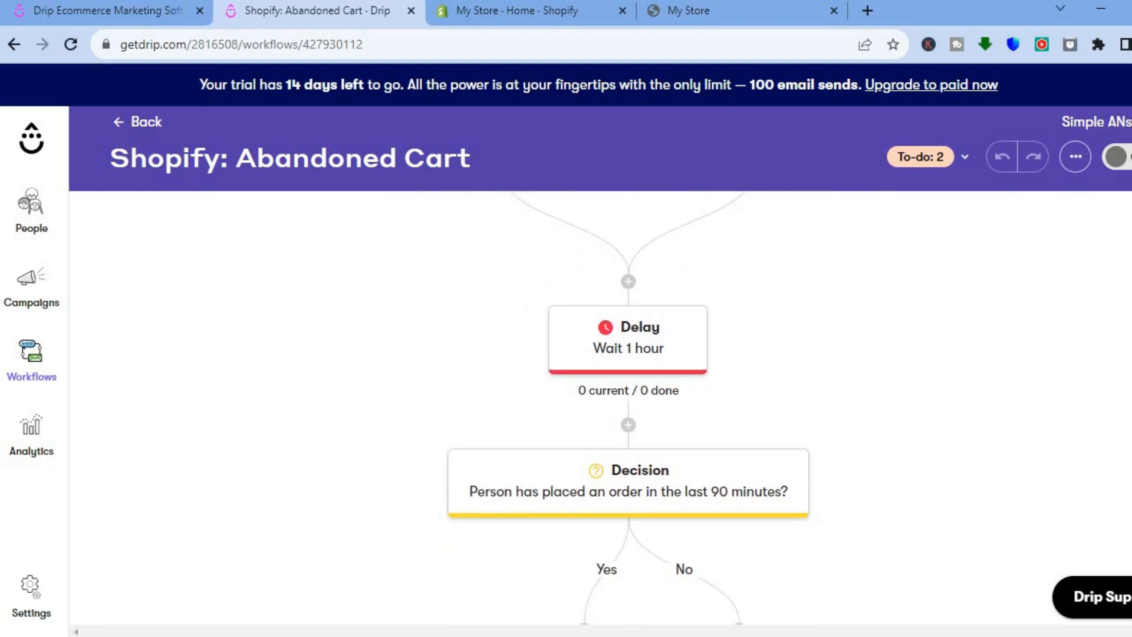
pyautogui.scroll(-6, 628, 406)
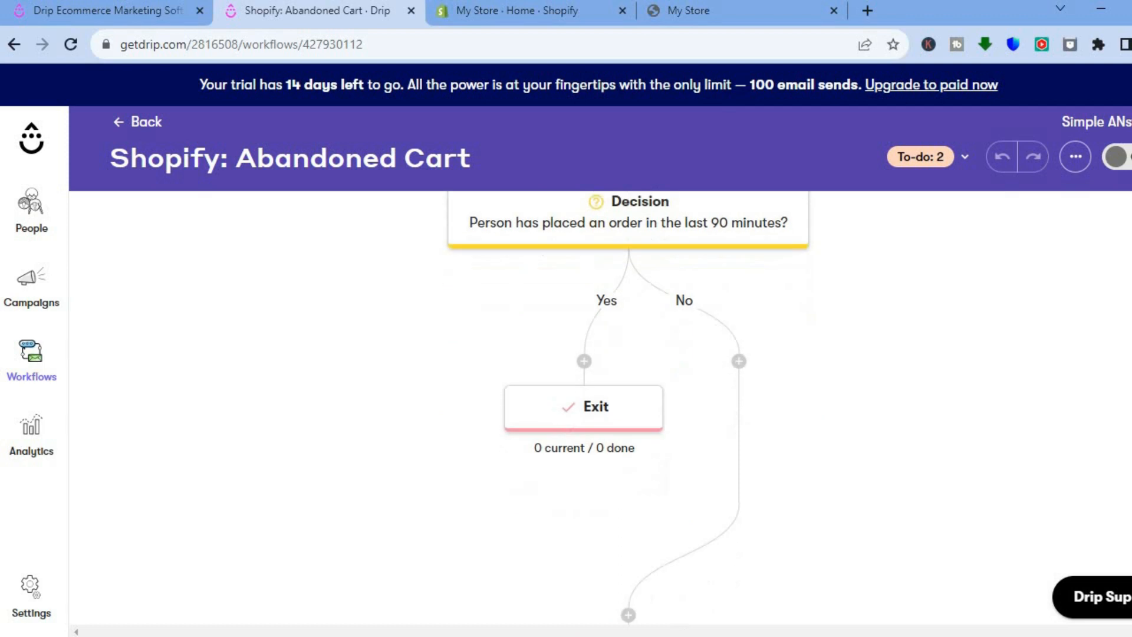
pyautogui.scroll(1, 593, 351)
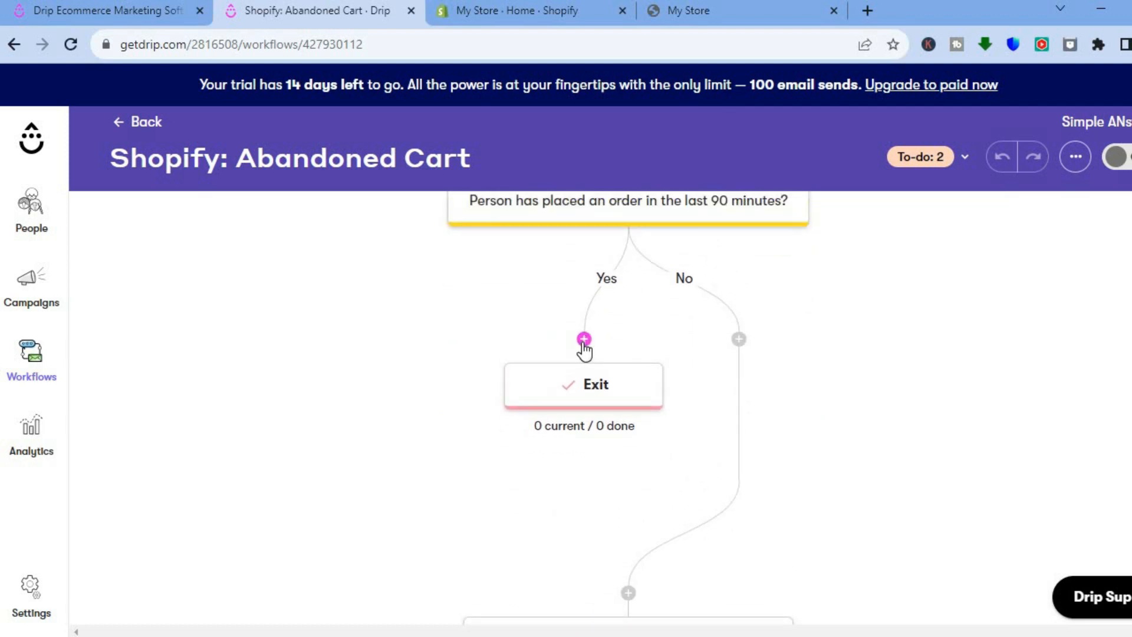
pyautogui.click(584, 341)
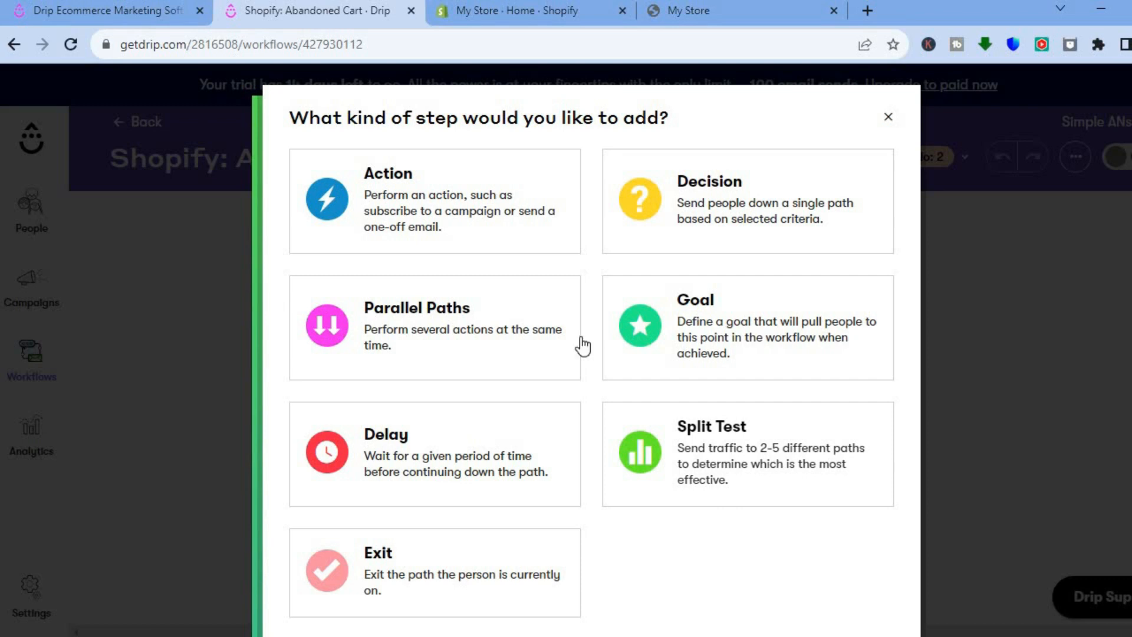
pyautogui.click(425, 220)
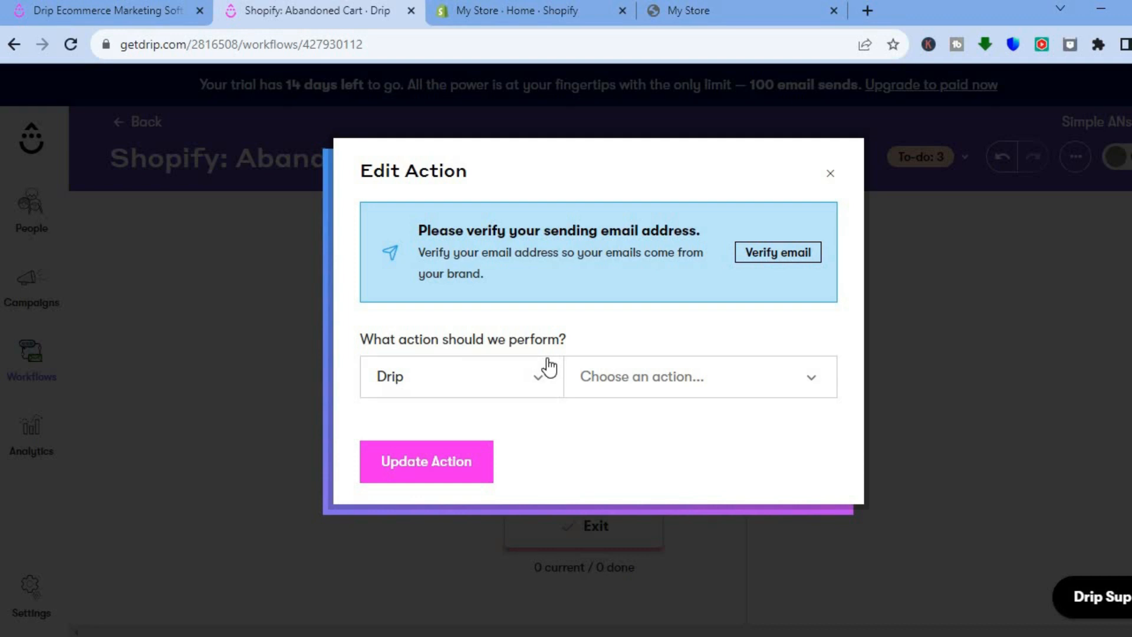
pyautogui.click(682, 375)
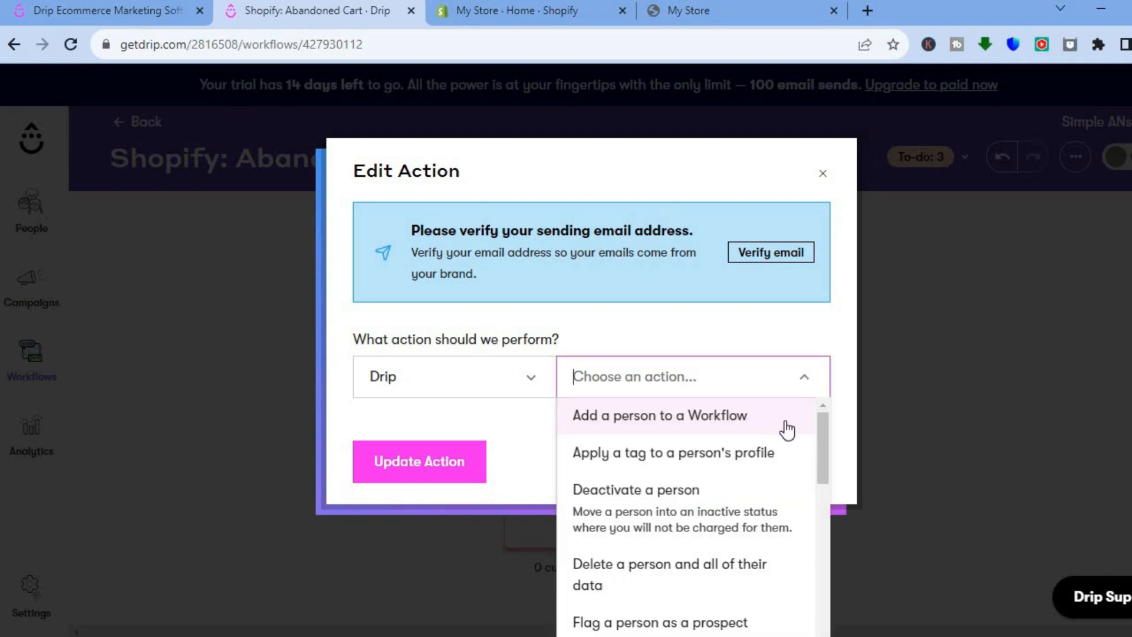
pyautogui.moveTo(822, 435); pyautogui.dragTo(821, 597)
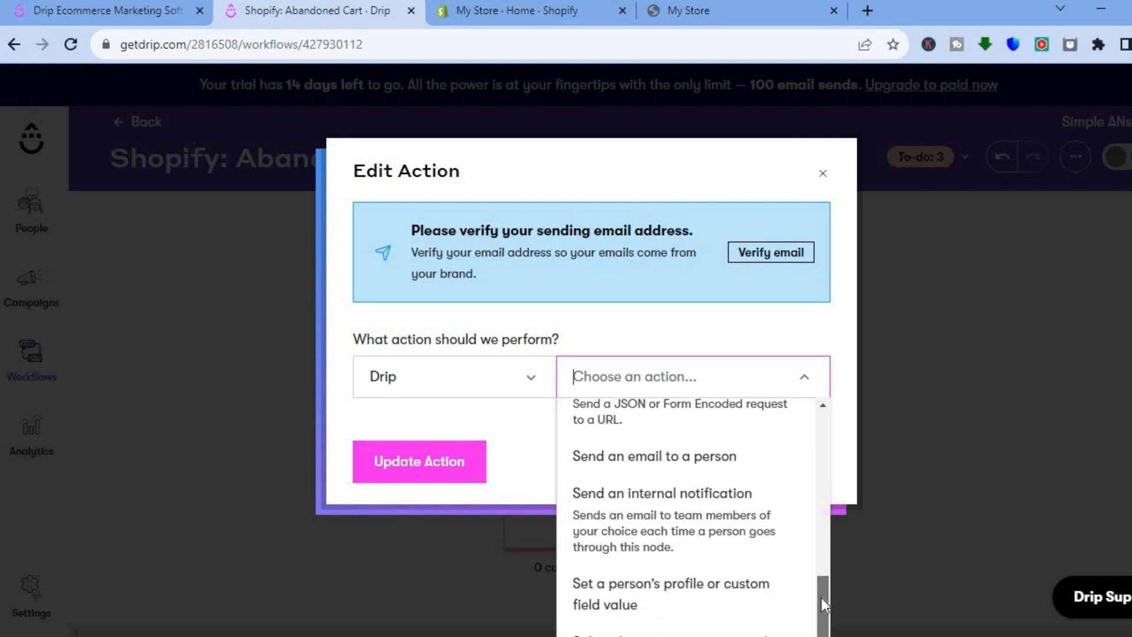
pyautogui.click(676, 457)
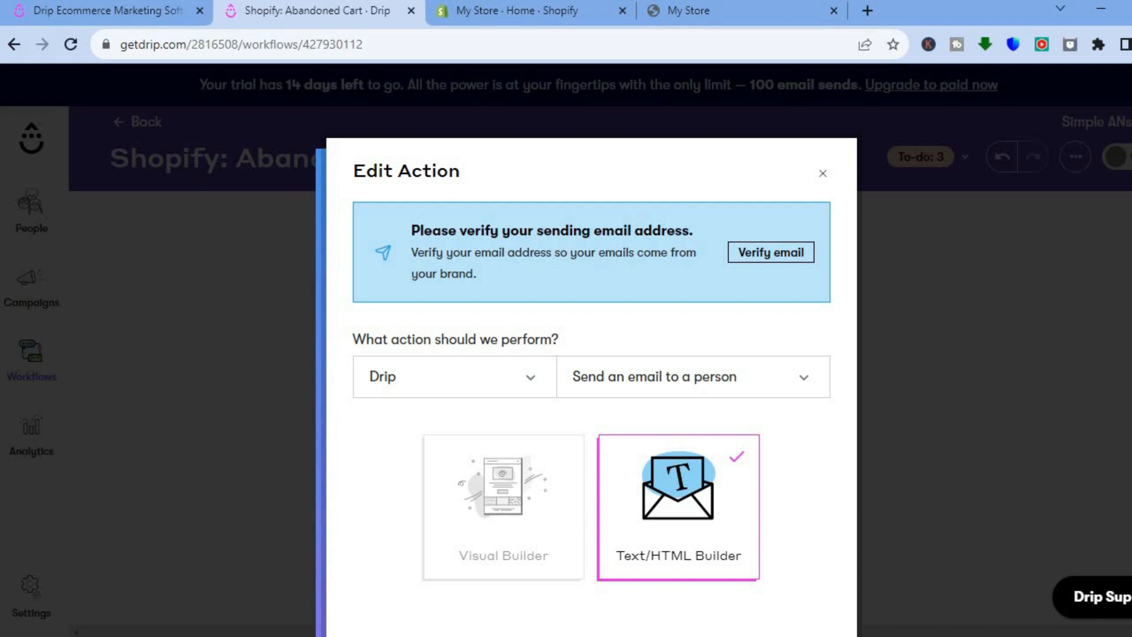
# Step: Choose the Visual Builder for the new email action, review its sender and purpose settings, and close the action editor
pyautogui.scroll(-3, 573, 458)
pyautogui.click(475, 392)
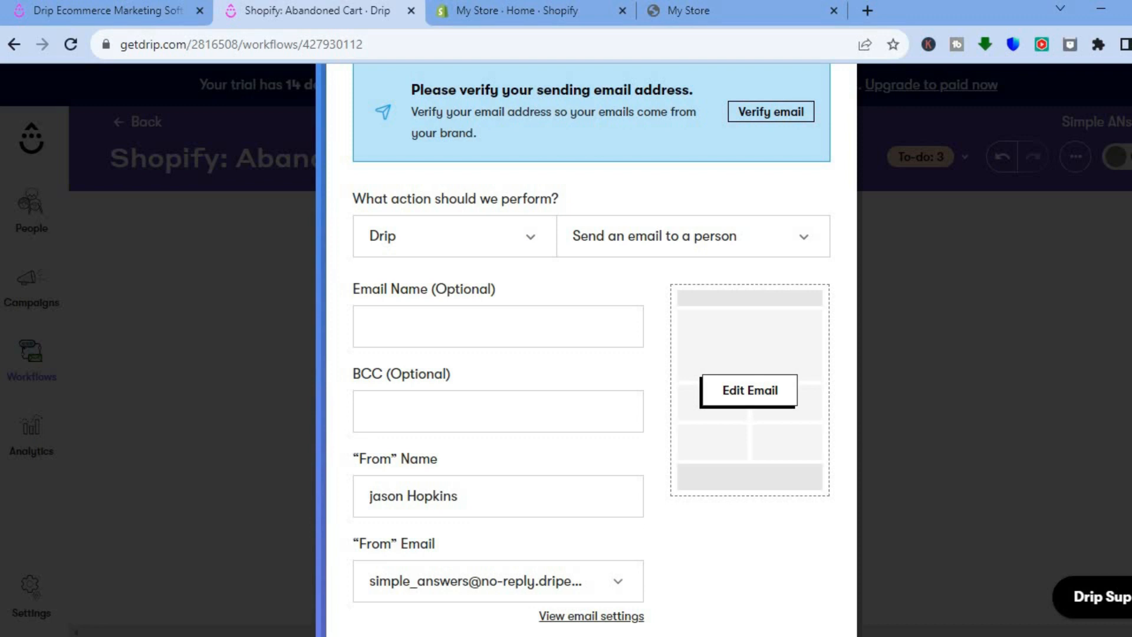
pyautogui.scroll(-5, 764, 527)
pyautogui.scroll(-3, 764, 527)
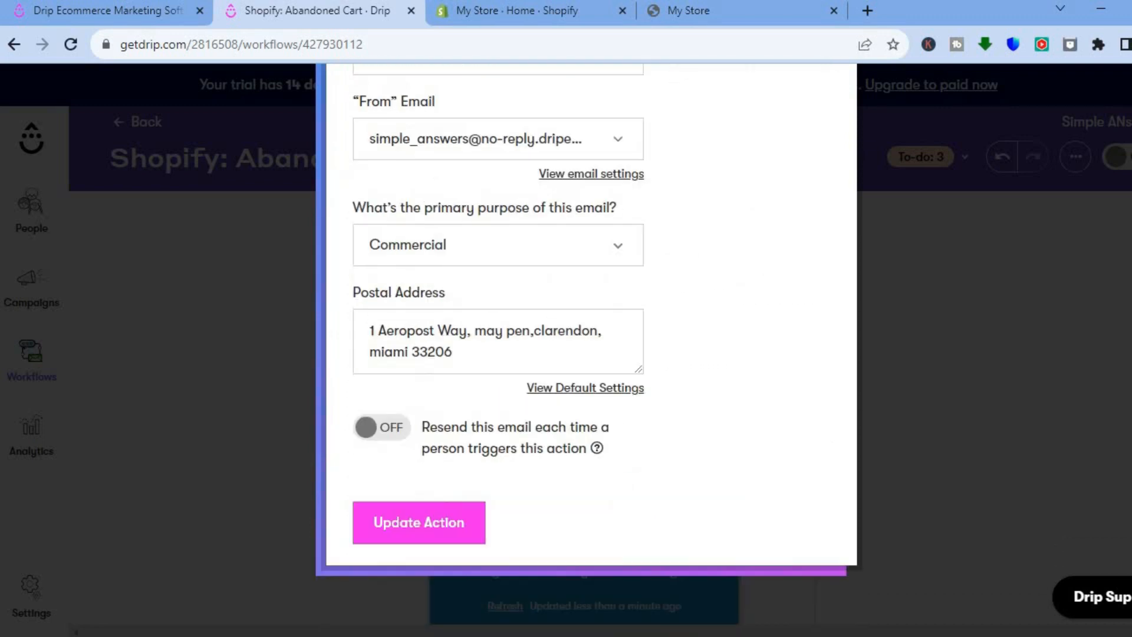
pyautogui.click(1022, 472)
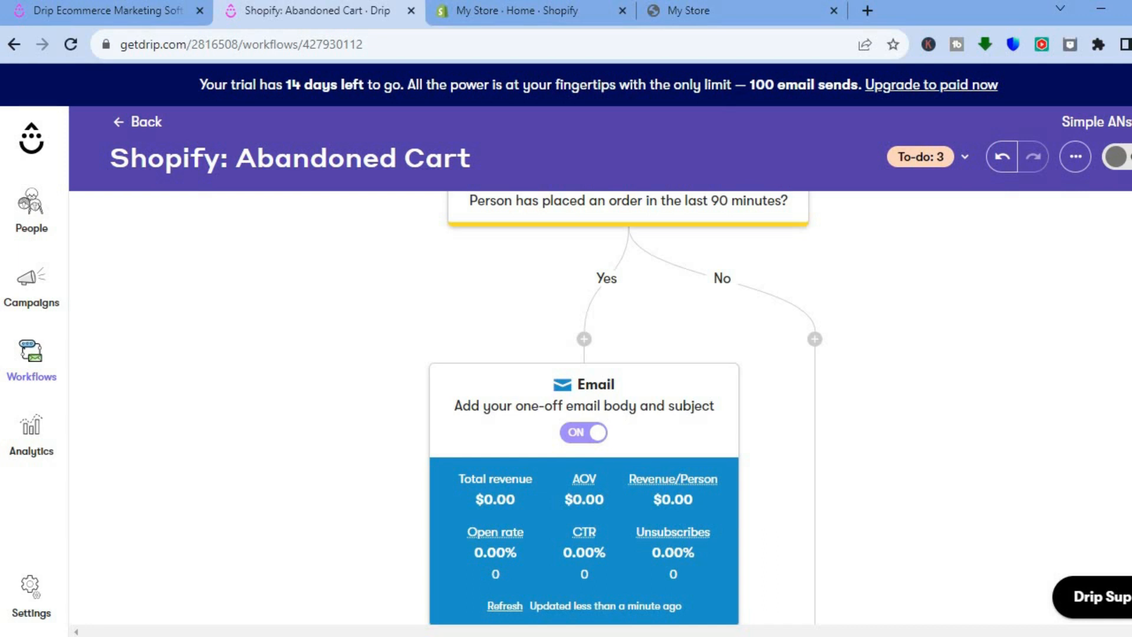
pyautogui.scroll(-1, 664, 387)
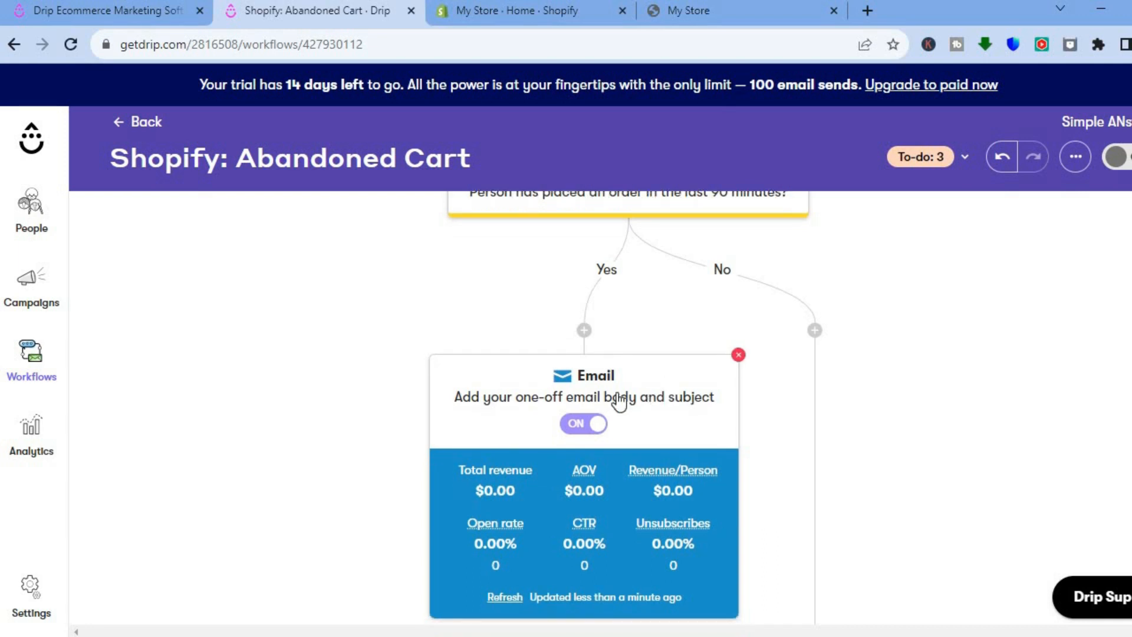
# Step: Check the step types that can be added to the No branch without adding one
pyautogui.click(815, 330)
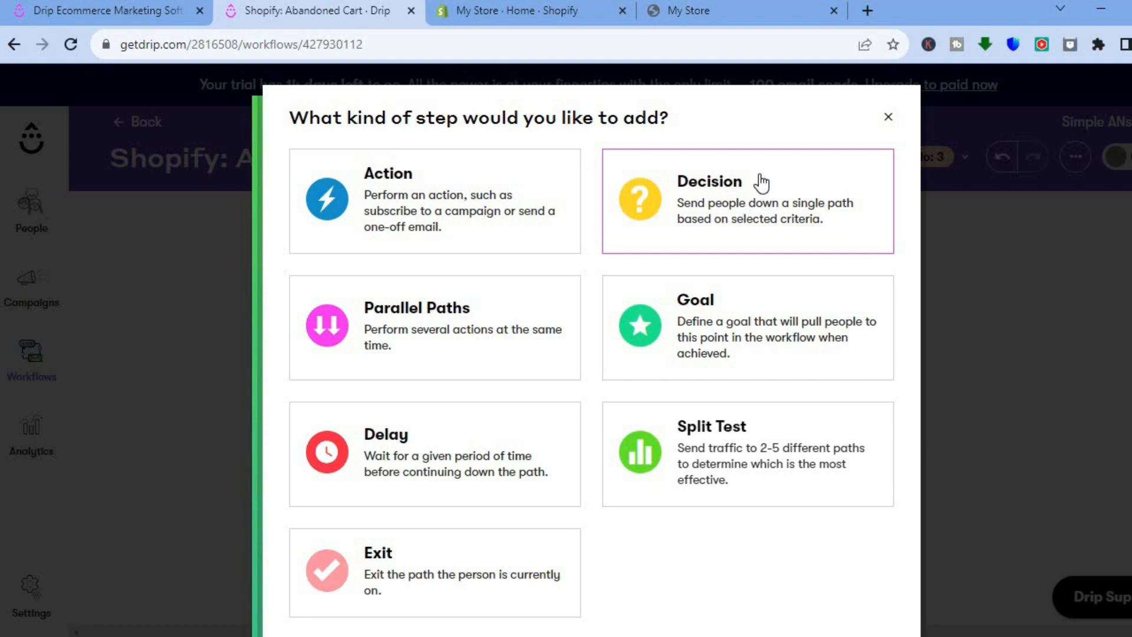
pyautogui.click(886, 120)
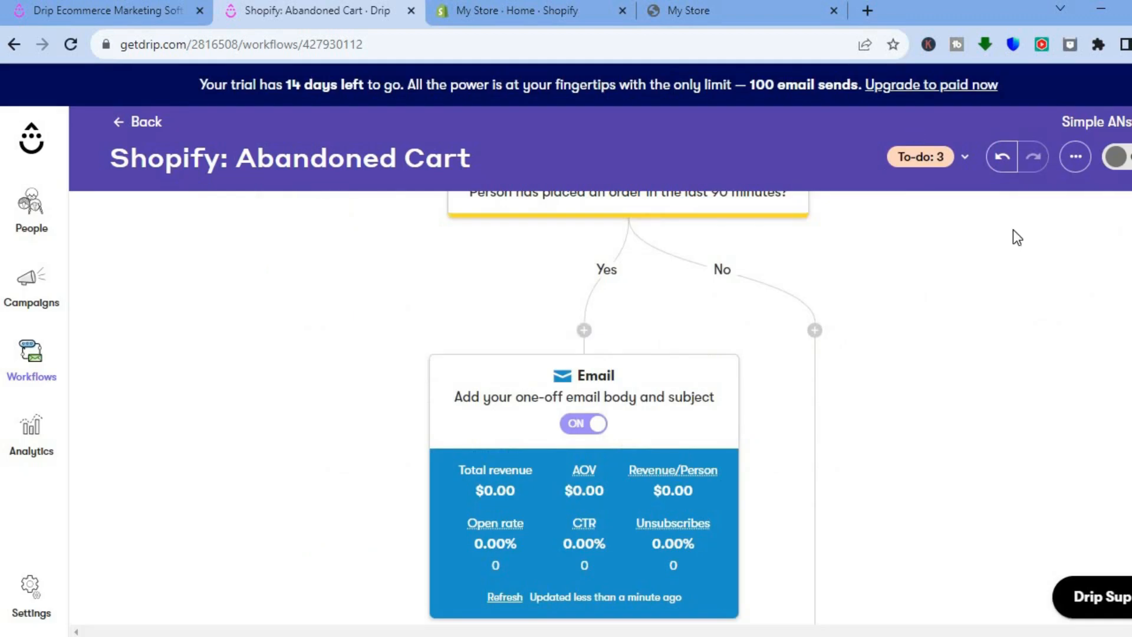
pyautogui.scroll(-3, 426, 371)
pyautogui.scroll(8, 427, 371)
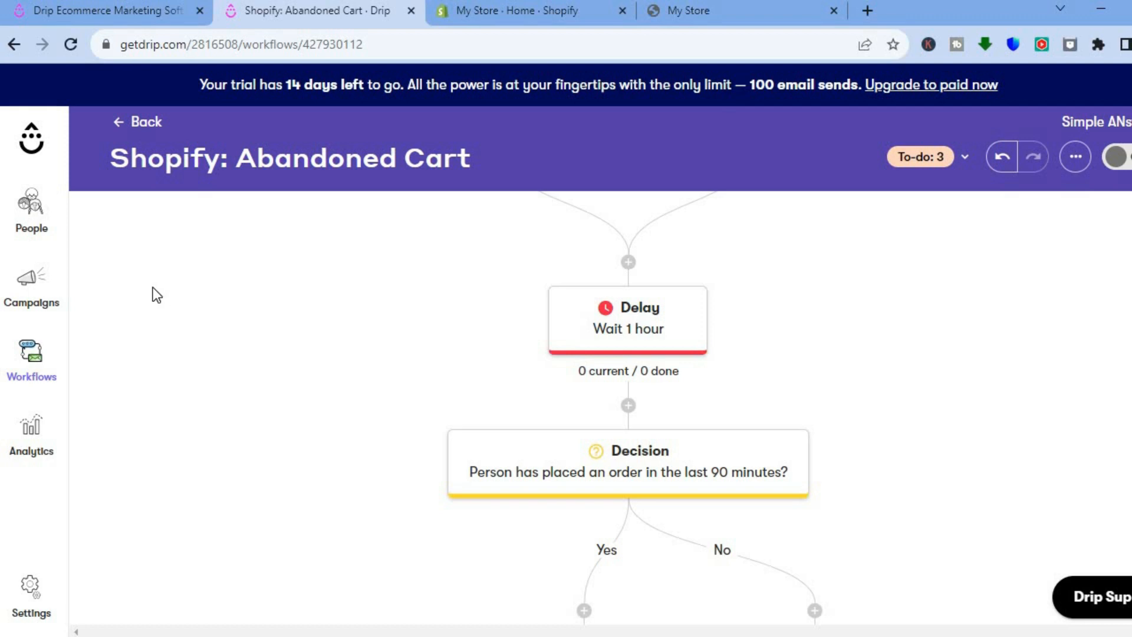
# Step: Return to the dashboard, dismiss the store connection offer, and create a Single Email Campaign
pyautogui.click(27, 139)
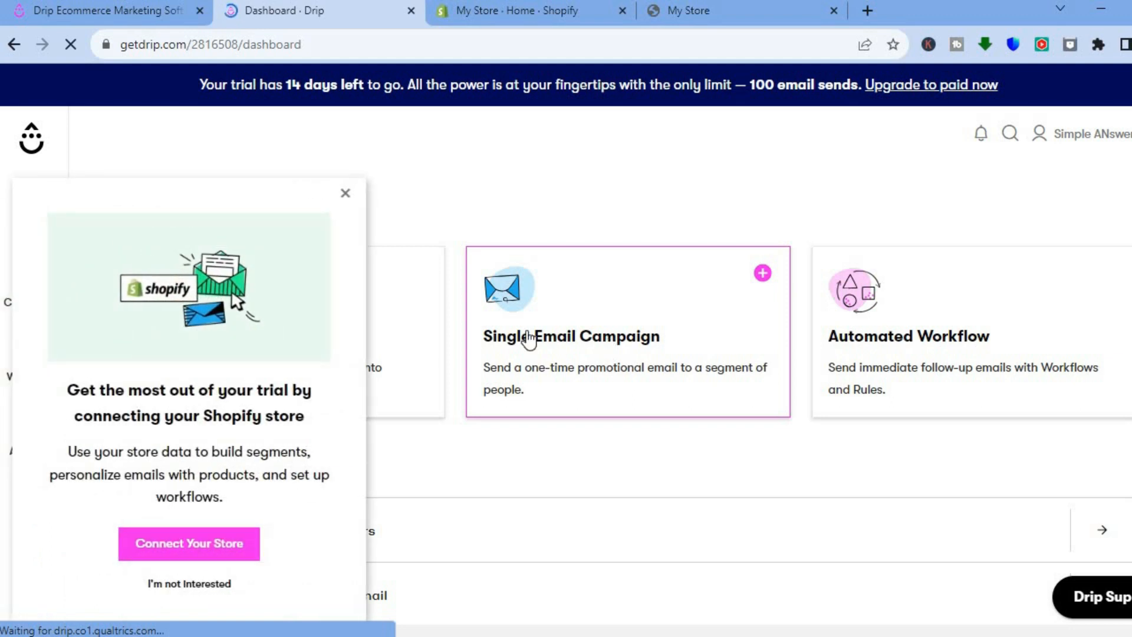
pyautogui.click(346, 195)
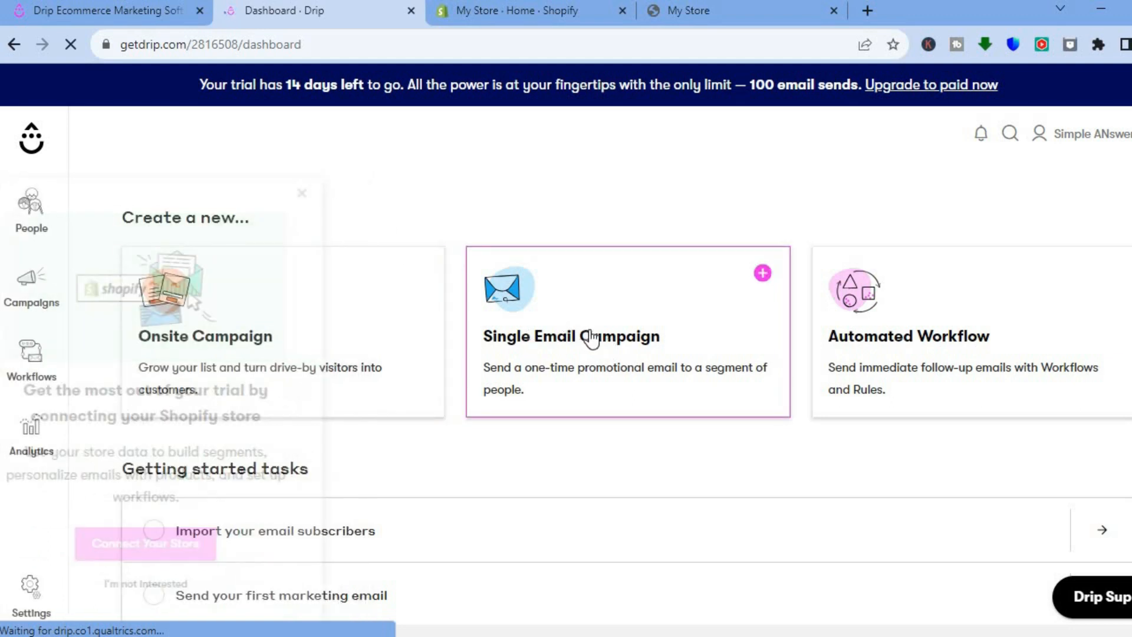
pyautogui.click(591, 338)
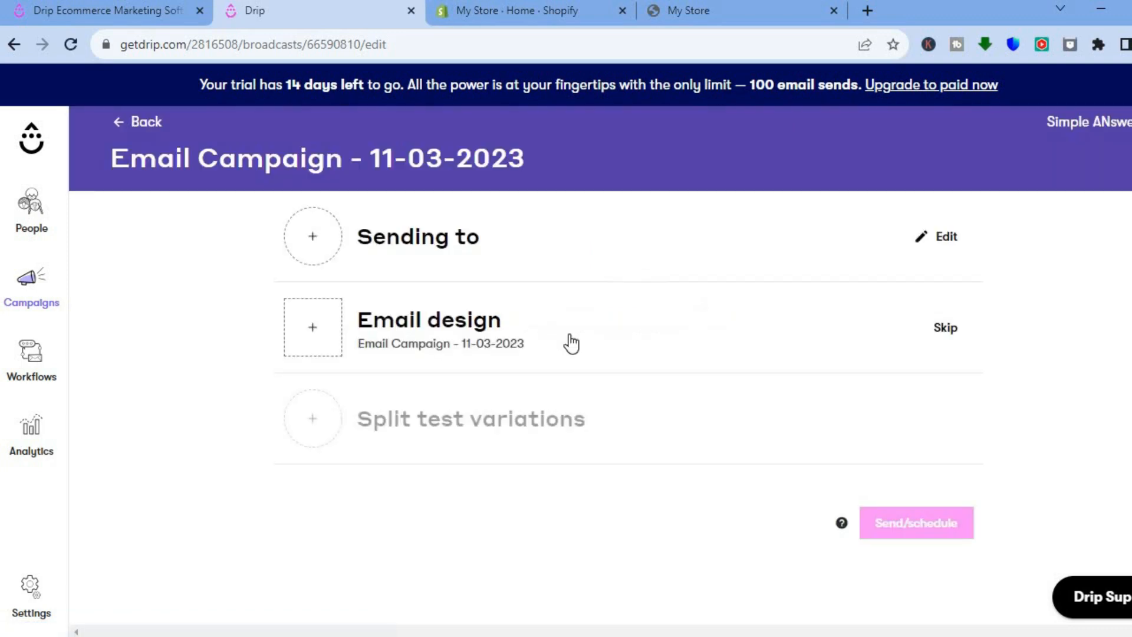
# Step: Apply the recent template "Abandoned Cart #3 - with instructions" as the campaign's email design
pyautogui.click(571, 344)
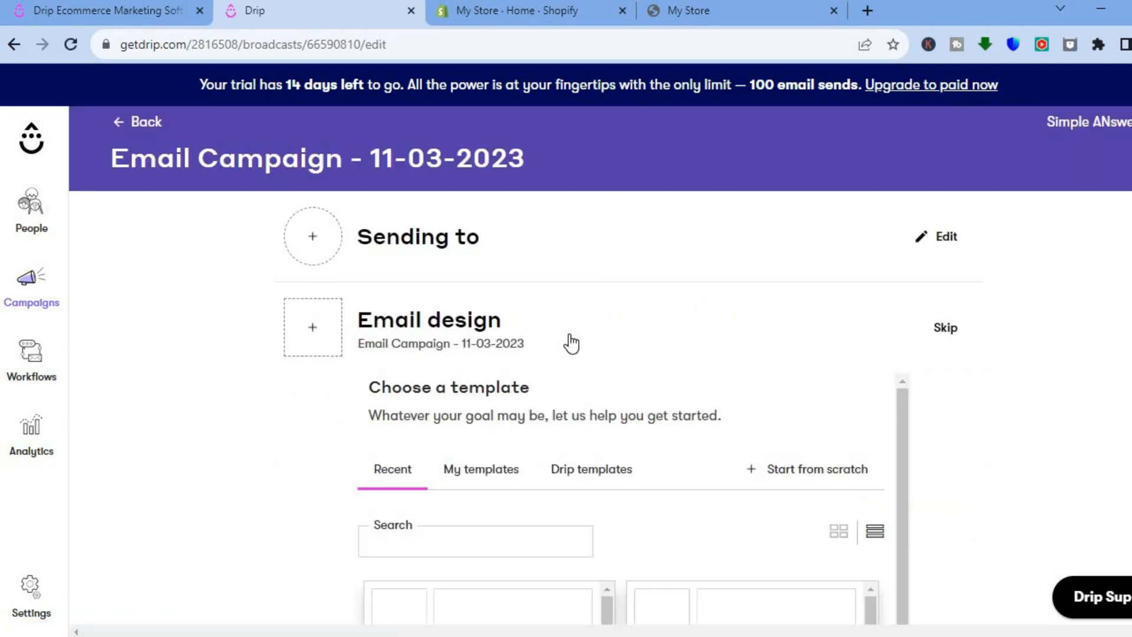
pyautogui.scroll(-2, 629, 407)
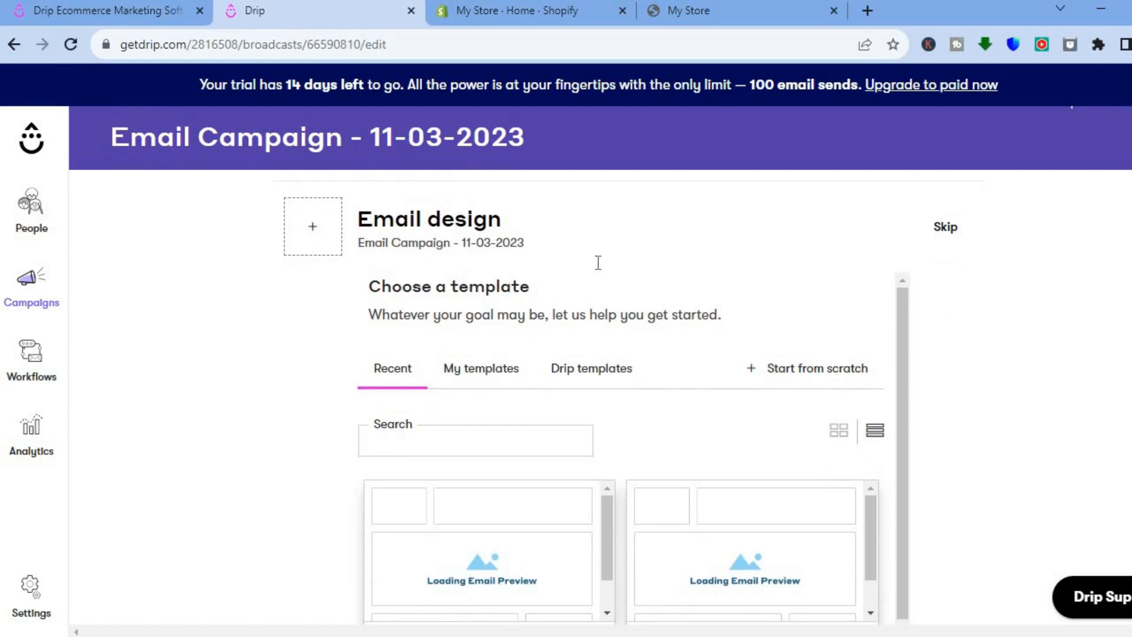
pyautogui.scroll(-2, 907, 314)
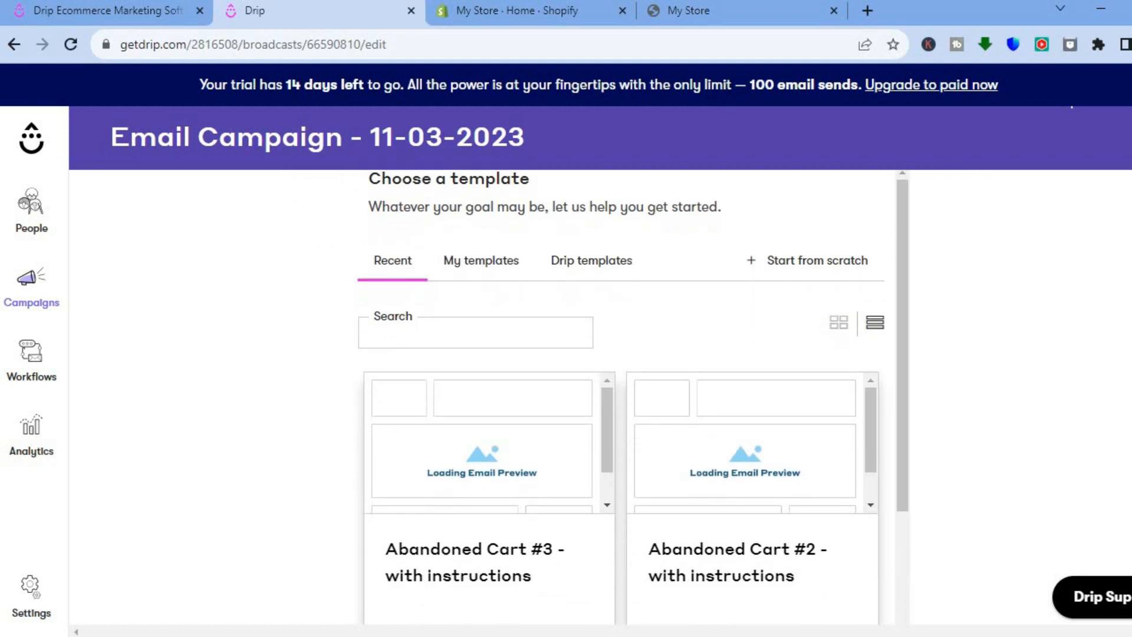
pyautogui.moveTo(906, 313); pyautogui.dragTo(896, 440)
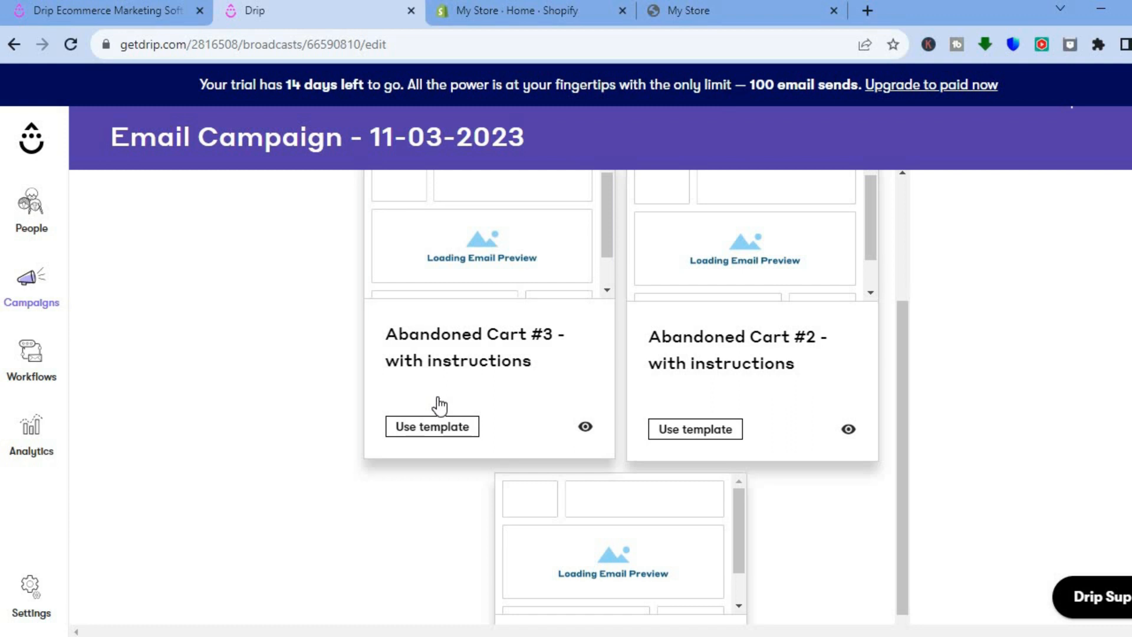
pyautogui.click(433, 426)
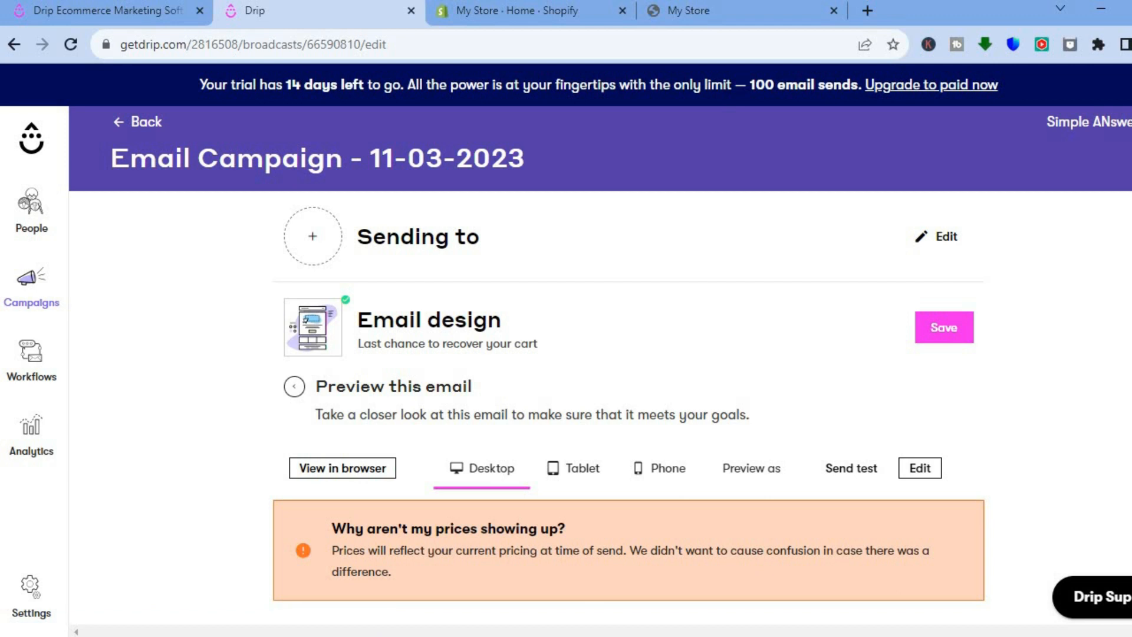
# Step: Review the desktop preview of the campaign email from its subject line down to the footer
pyautogui.scroll(-4, 599, 364)
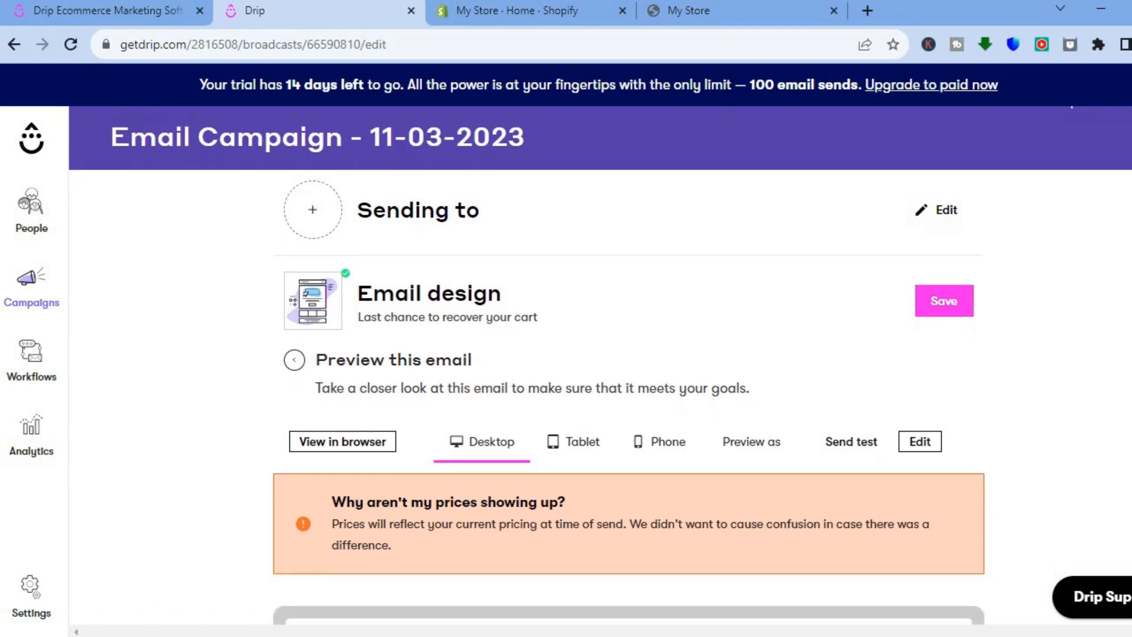
pyautogui.scroll(-4, 628, 383)
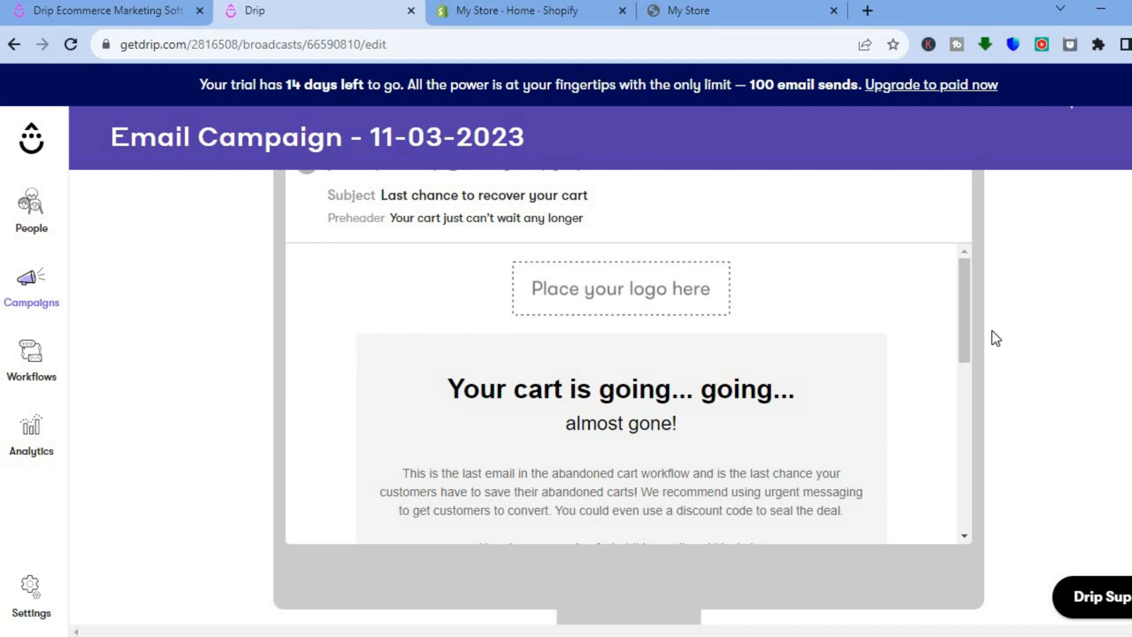
pyautogui.moveTo(965, 302); pyautogui.dragTo(964, 494)
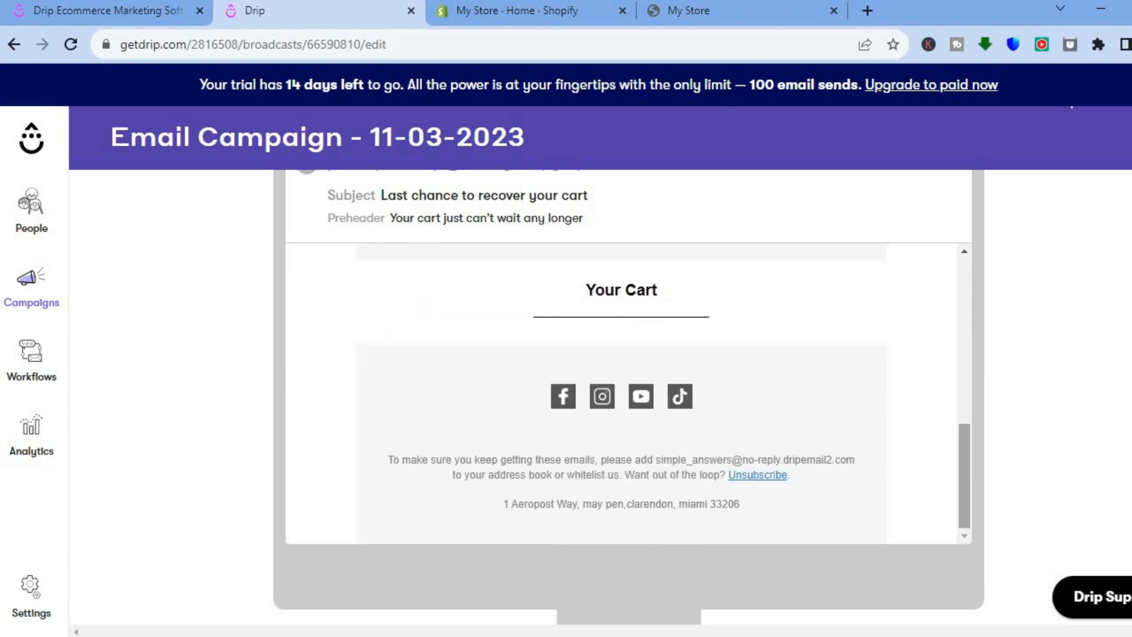
pyautogui.scroll(7, 628, 398)
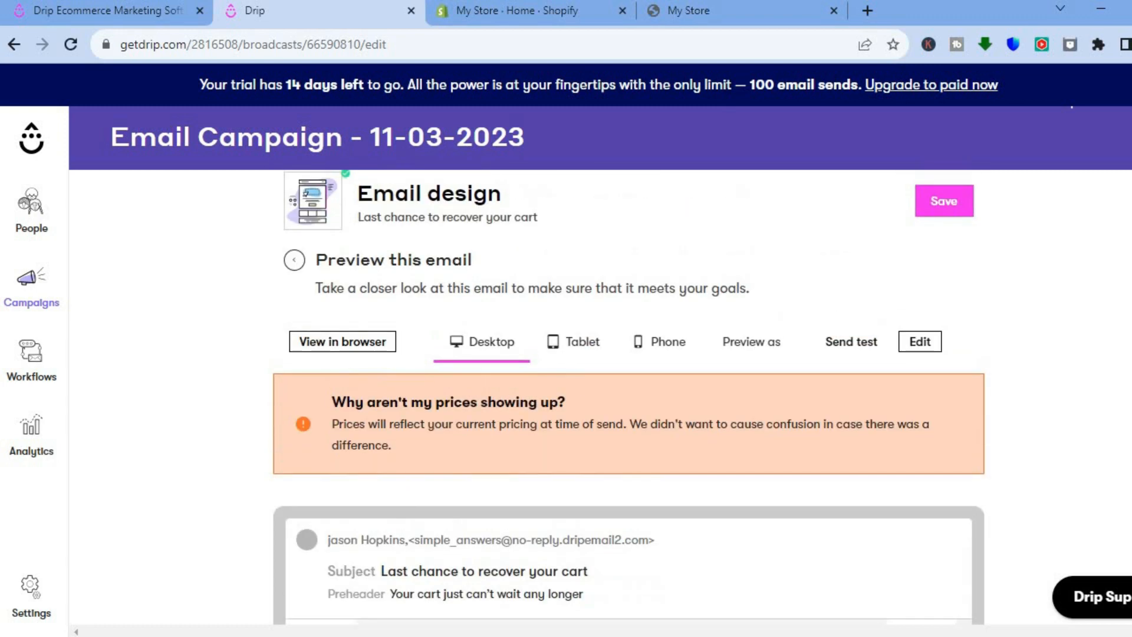
pyautogui.scroll(1, 629, 398)
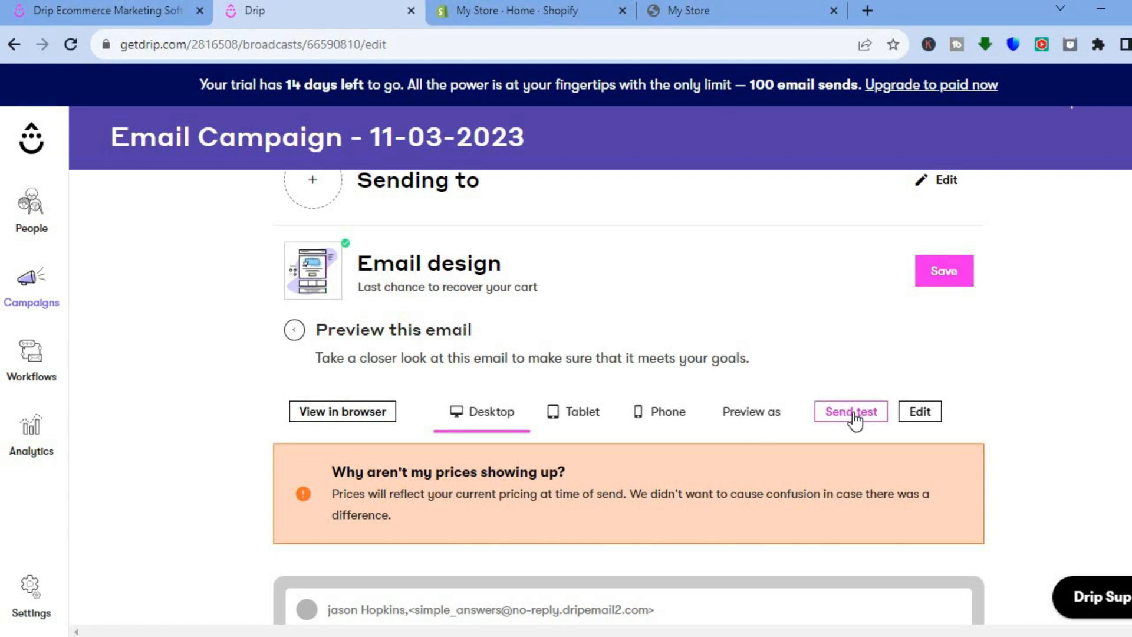
# Step: View the campaign's recipient segment options and skip choosing a segment
pyautogui.scroll(1, 617, 260)
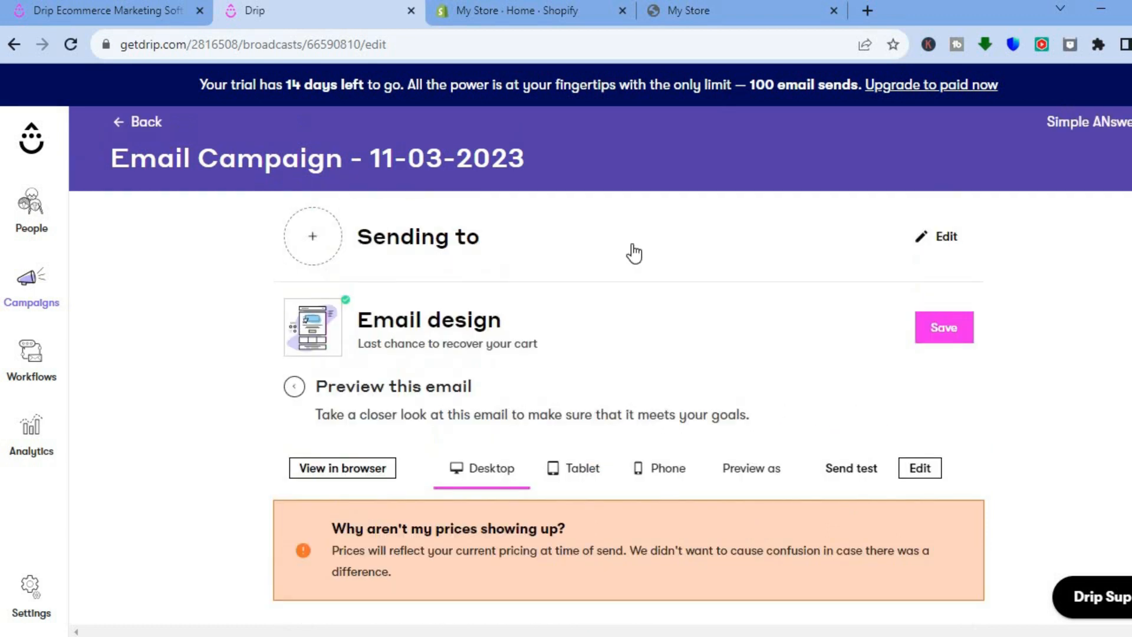
pyautogui.click(324, 240)
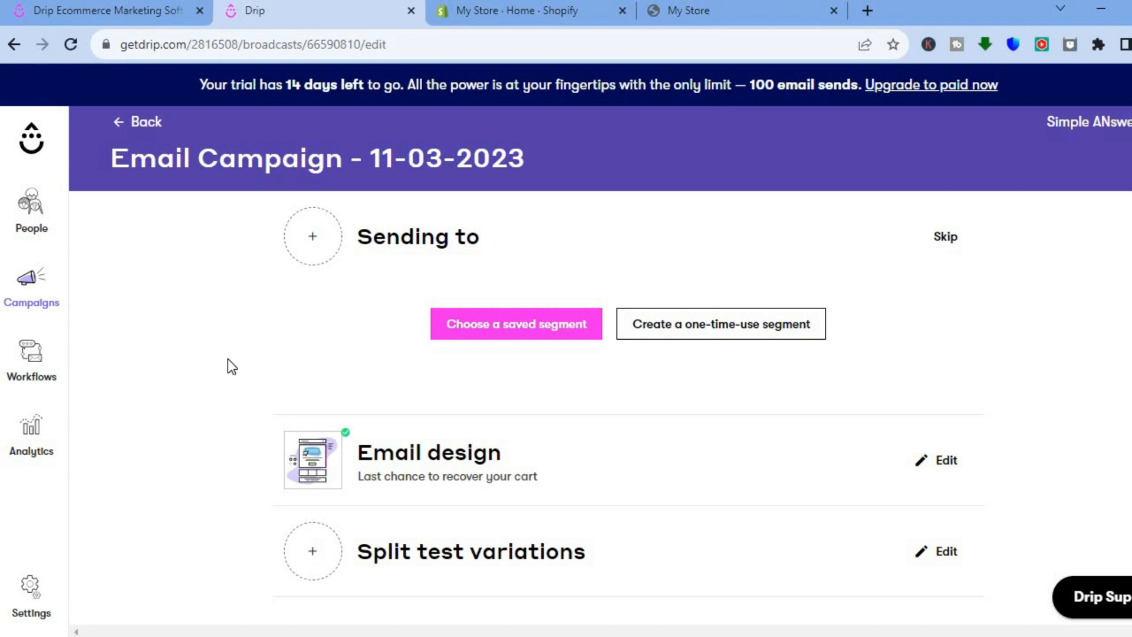
pyautogui.click(949, 238)
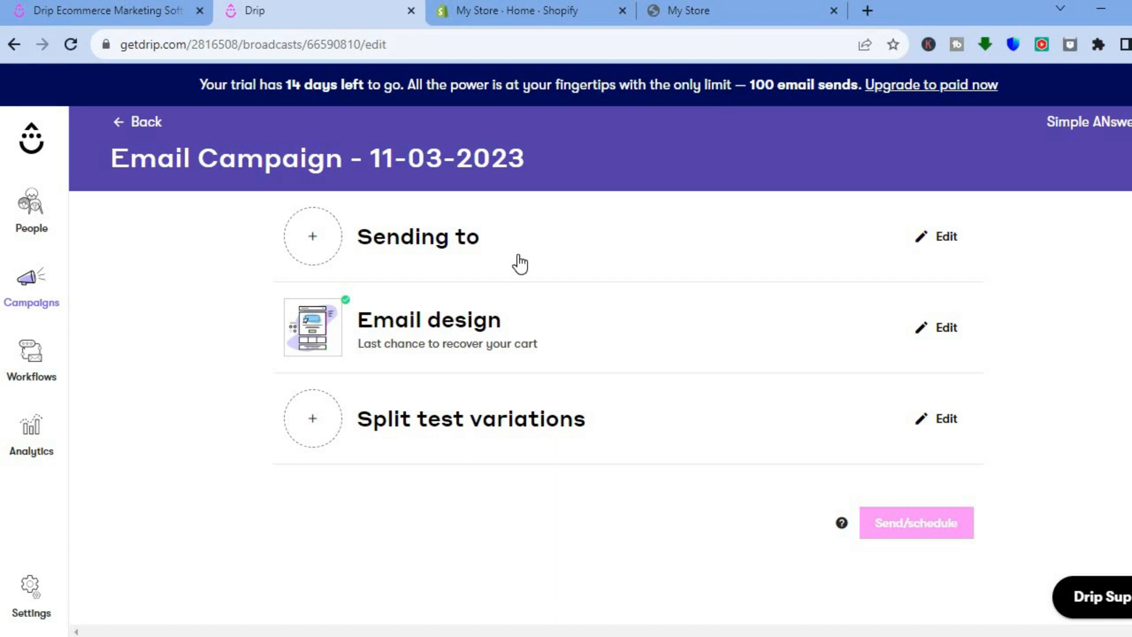
# Step: Return to the dashboard and open the Onsite Campaign page to view its introduction and inspiration examples
pyautogui.click(21, 151)
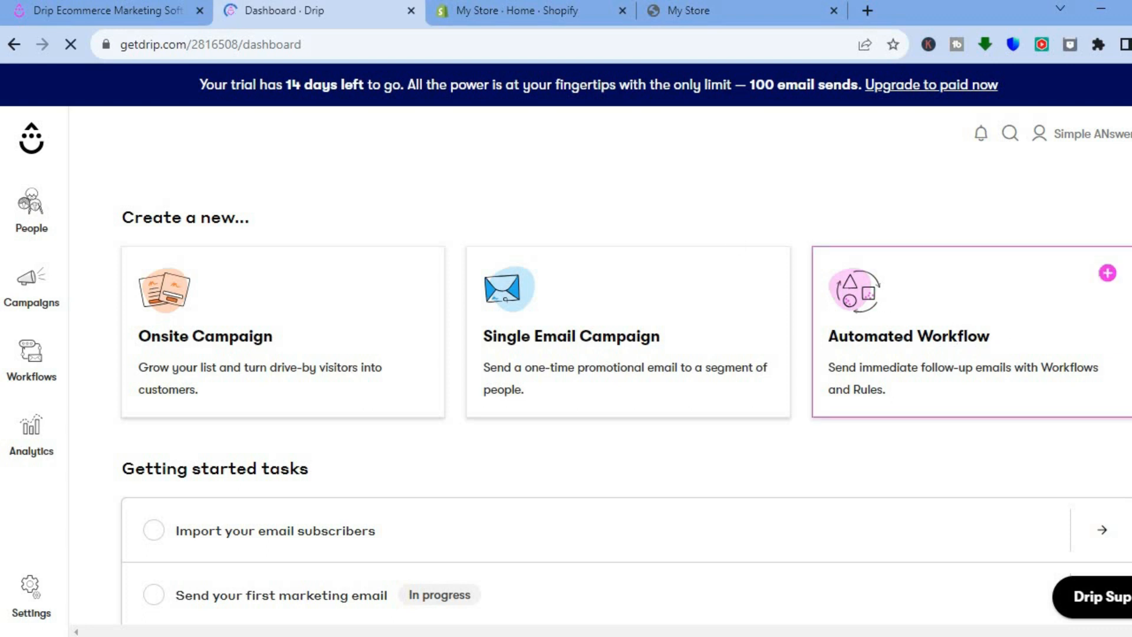
pyautogui.scroll(-2, 348, 262)
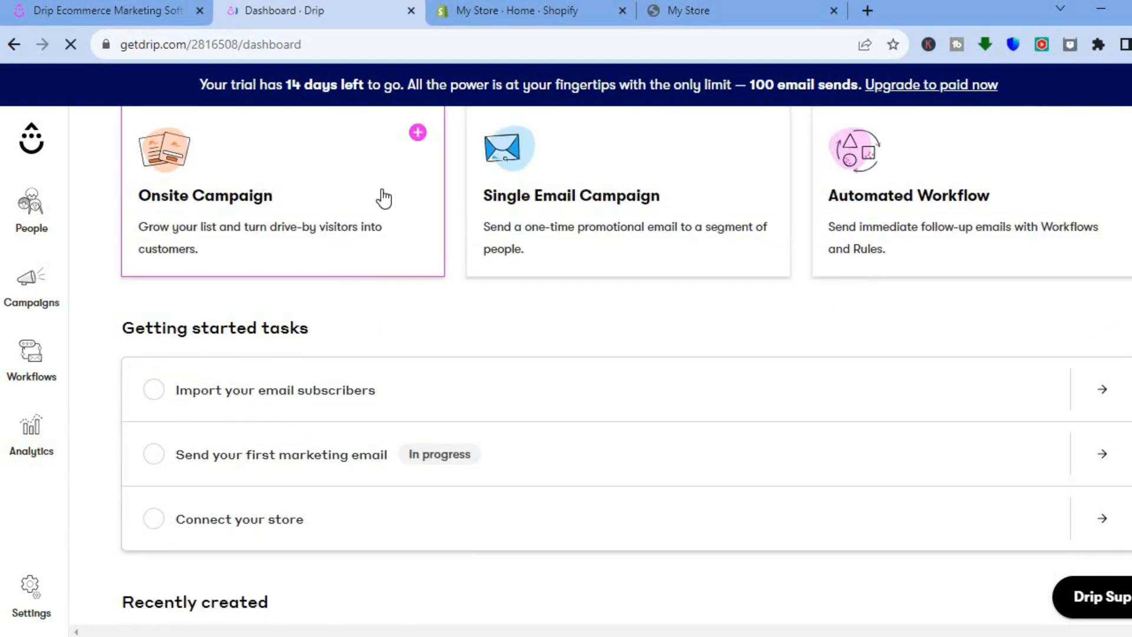
pyautogui.click(249, 180)
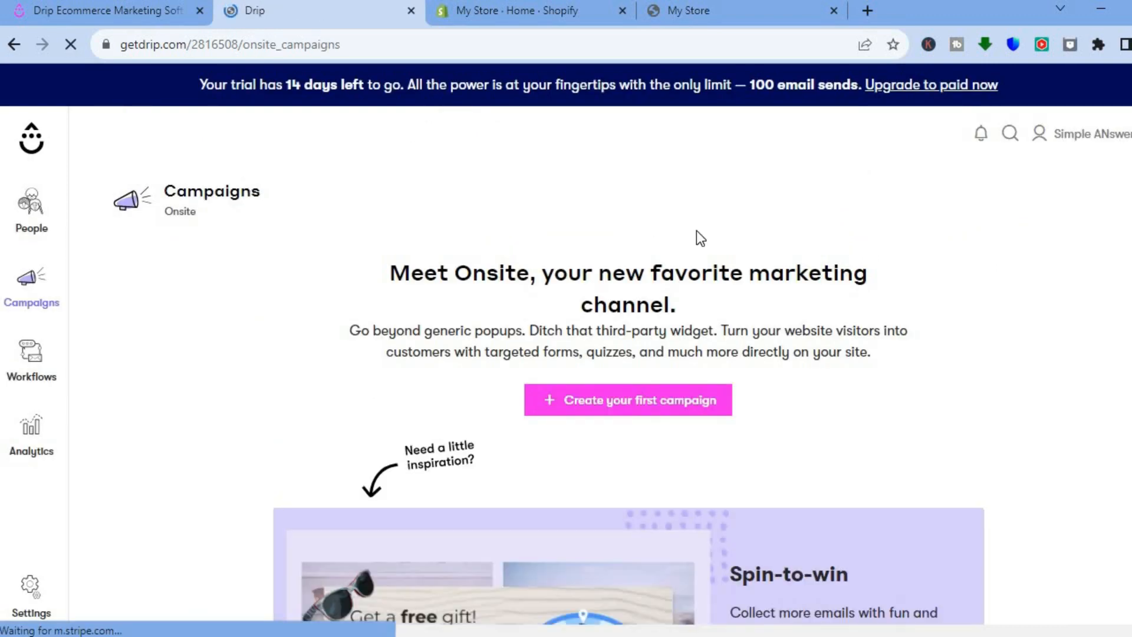
pyautogui.scroll(-3, 622, 371)
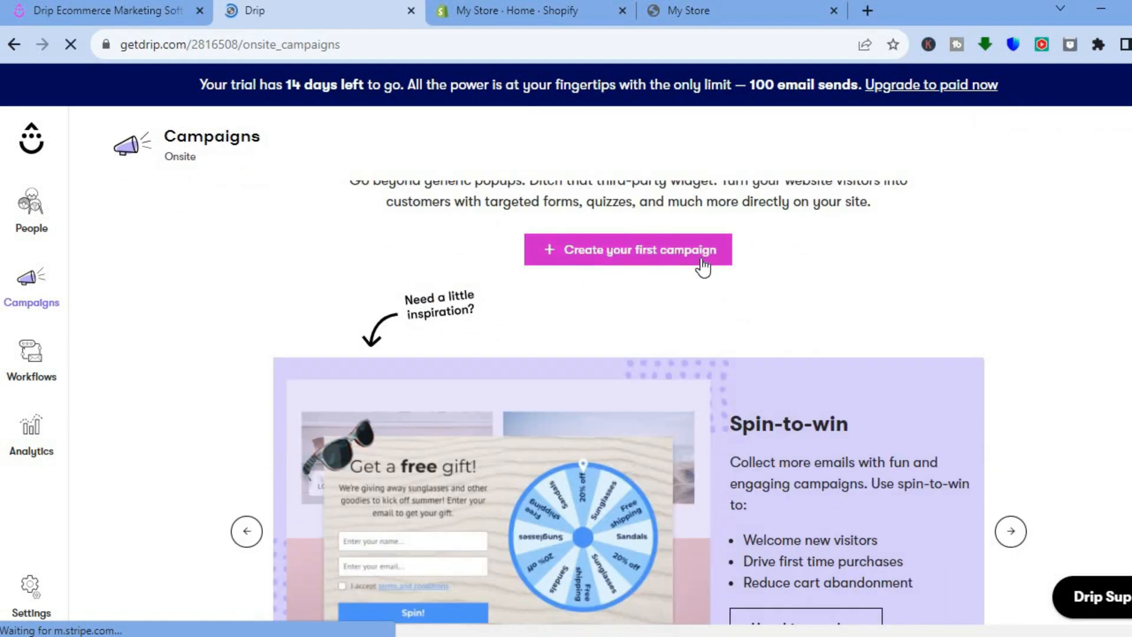
# Step: Open the onsite campaign builder from the Spin-to-win example and go back to its template selection, dismissing the tour offer
pyautogui.scroll(-2, 629, 413)
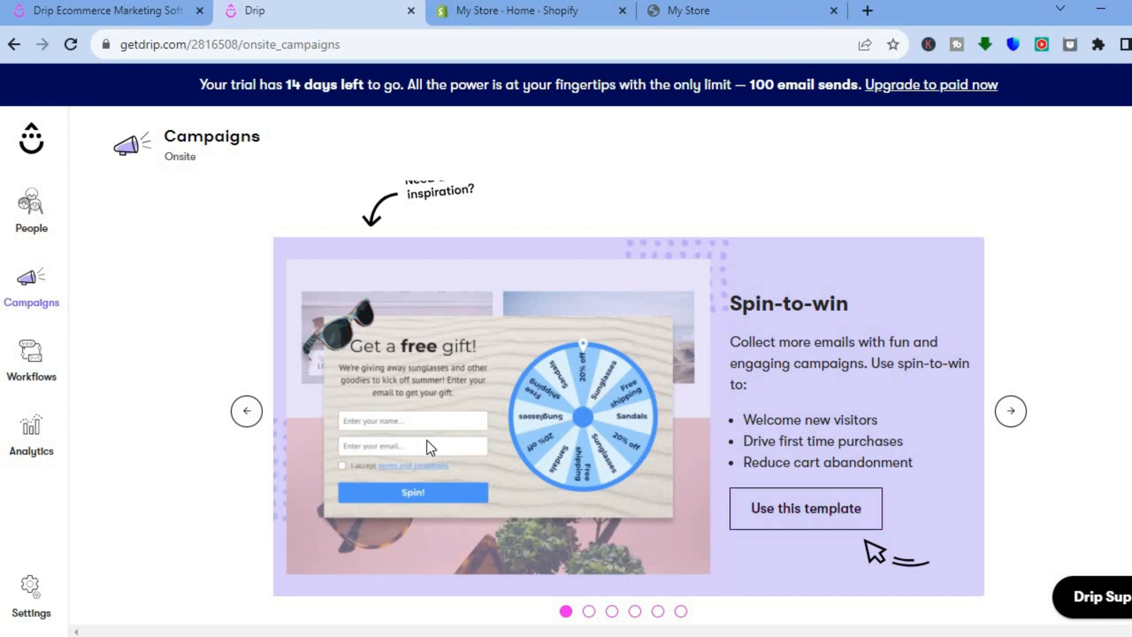
pyautogui.click(783, 504)
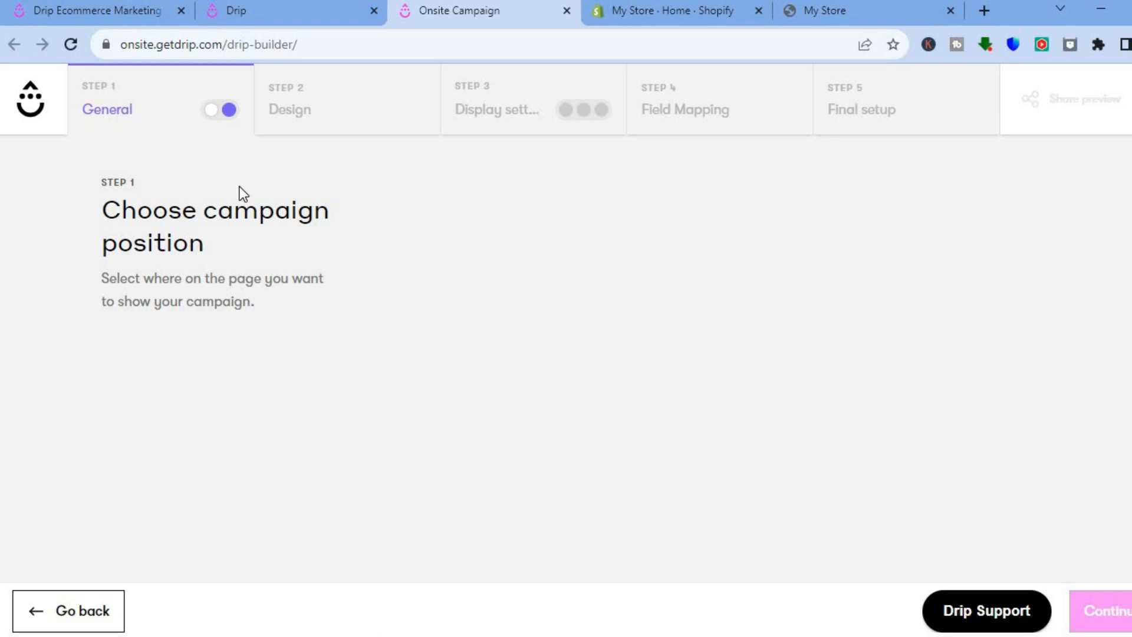
pyautogui.scroll(-3, 518, 318)
pyautogui.scroll(3, 518, 318)
pyautogui.click(211, 110)
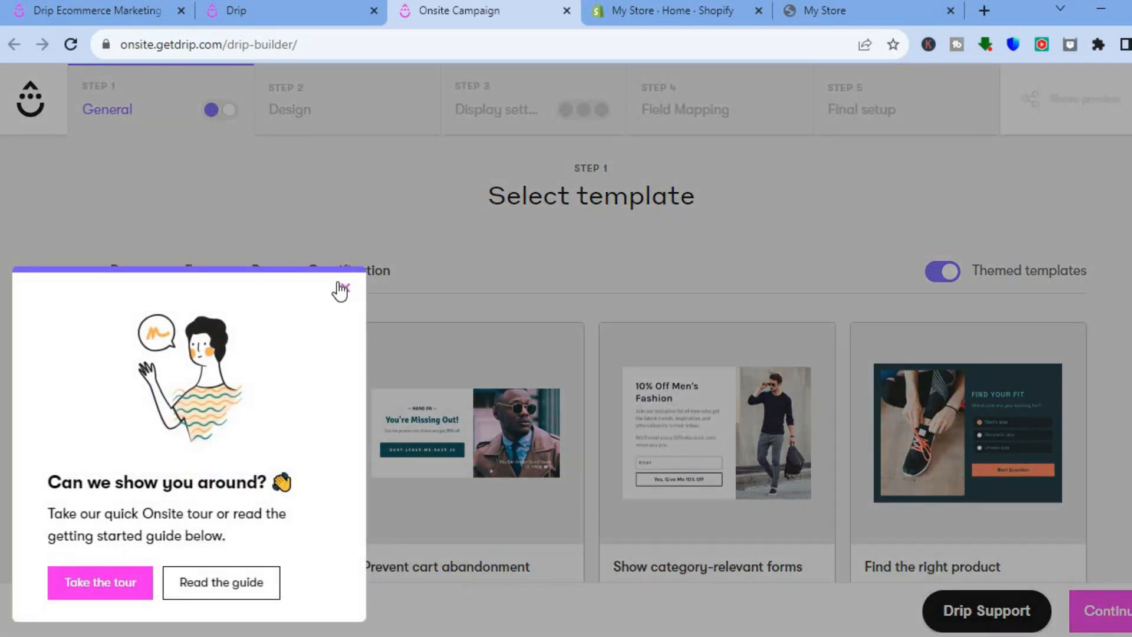
pyautogui.click(345, 288)
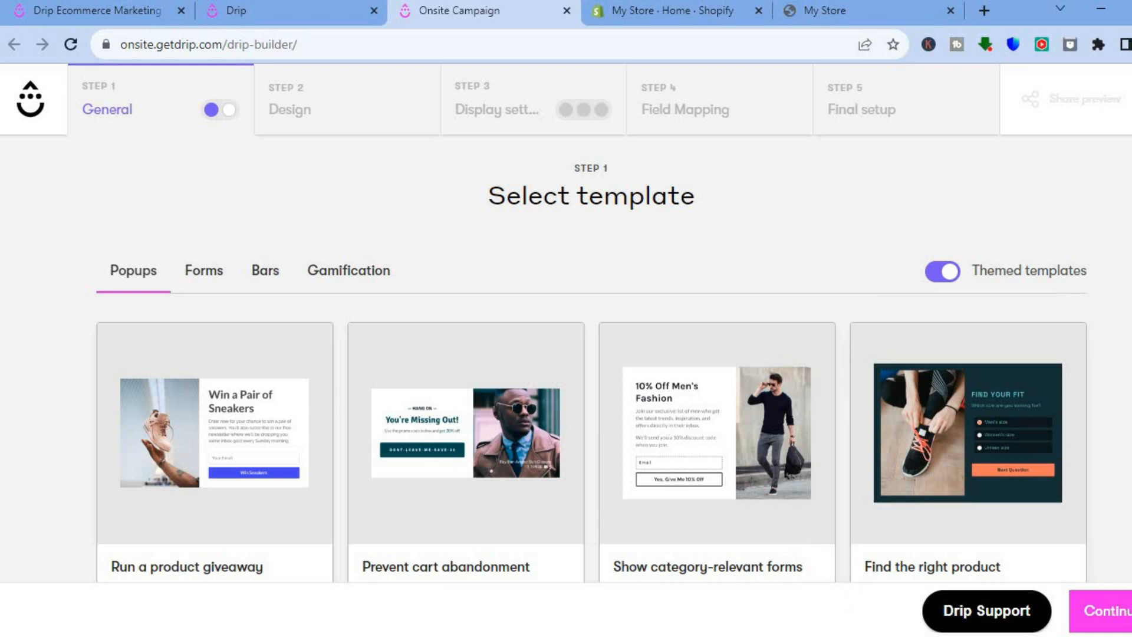
# Step: Browse the template categories and start the campaign with the gamification template "Gamify email signups"
pyautogui.scroll(-1, 455, 272)
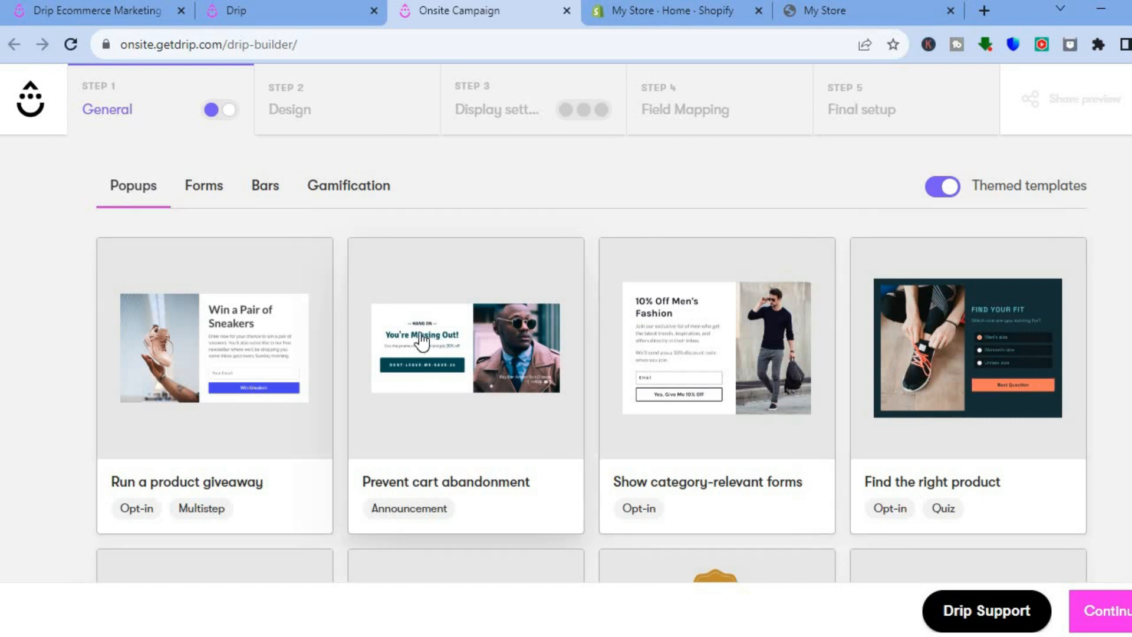
pyautogui.click(214, 185)
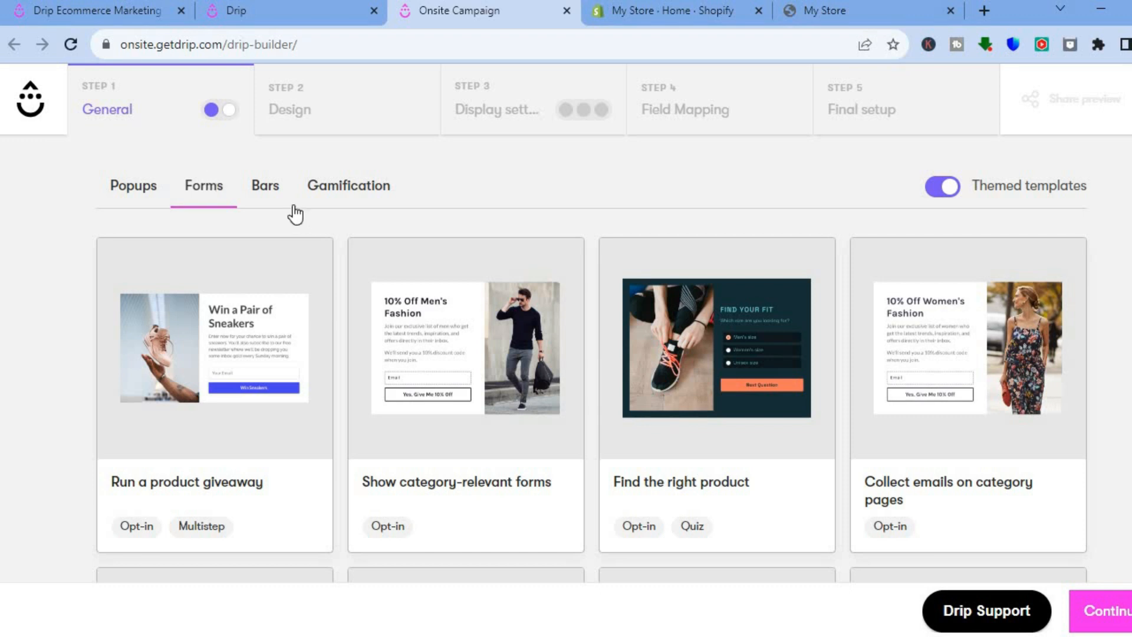
pyautogui.click(273, 186)
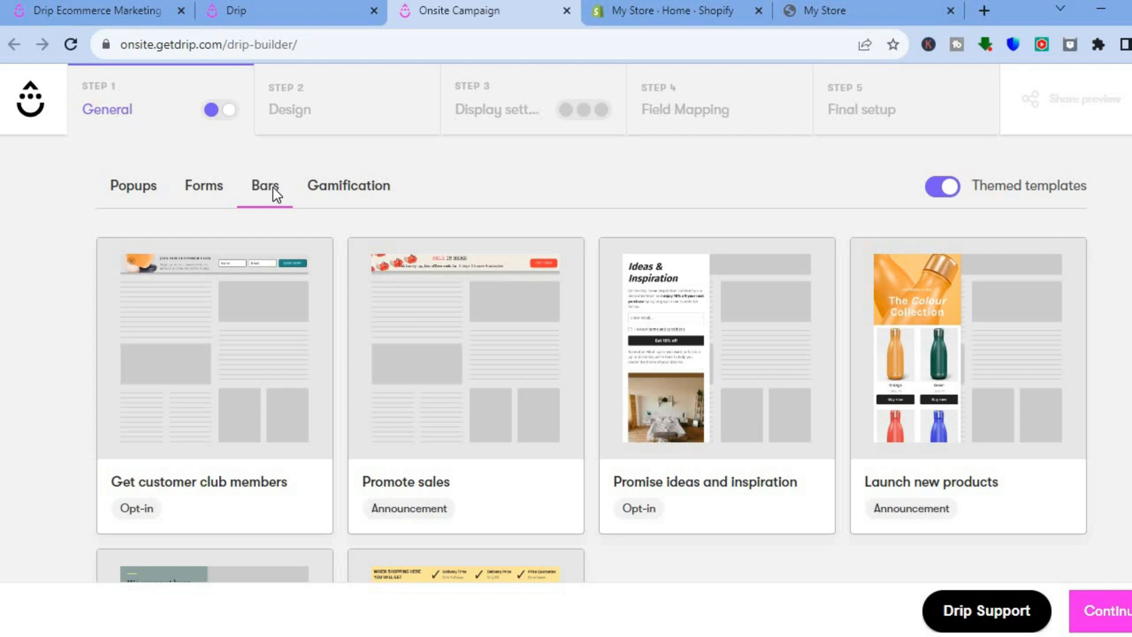
pyautogui.click(354, 191)
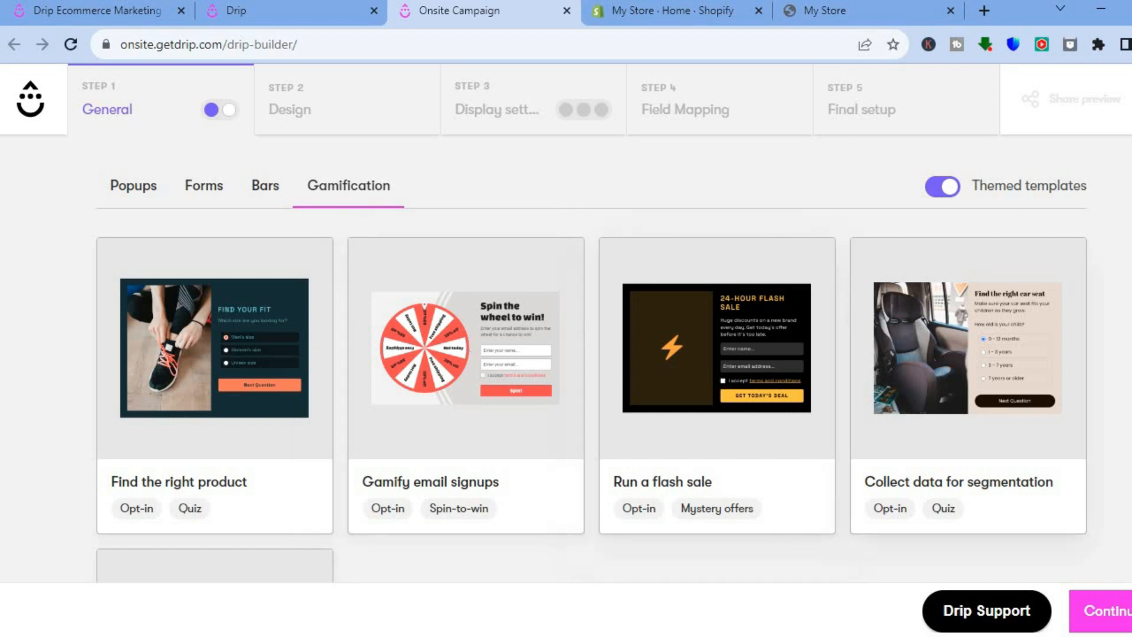
pyautogui.scroll(-3, 835, 340)
pyautogui.scroll(3, 1079, 280)
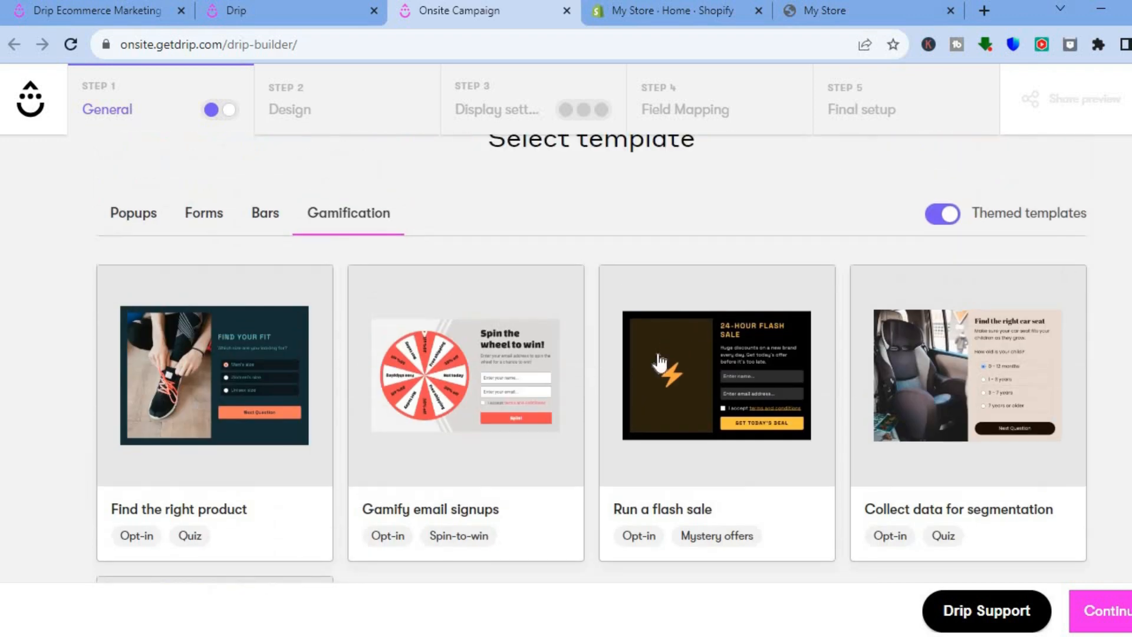
pyautogui.click(420, 388)
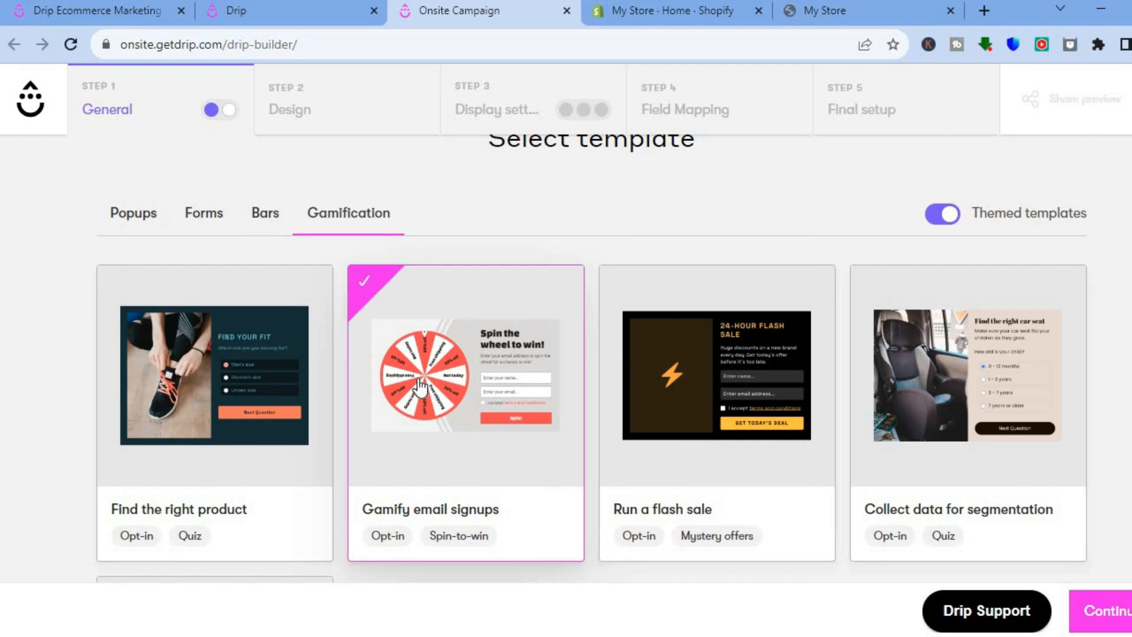
pyautogui.click(1106, 611)
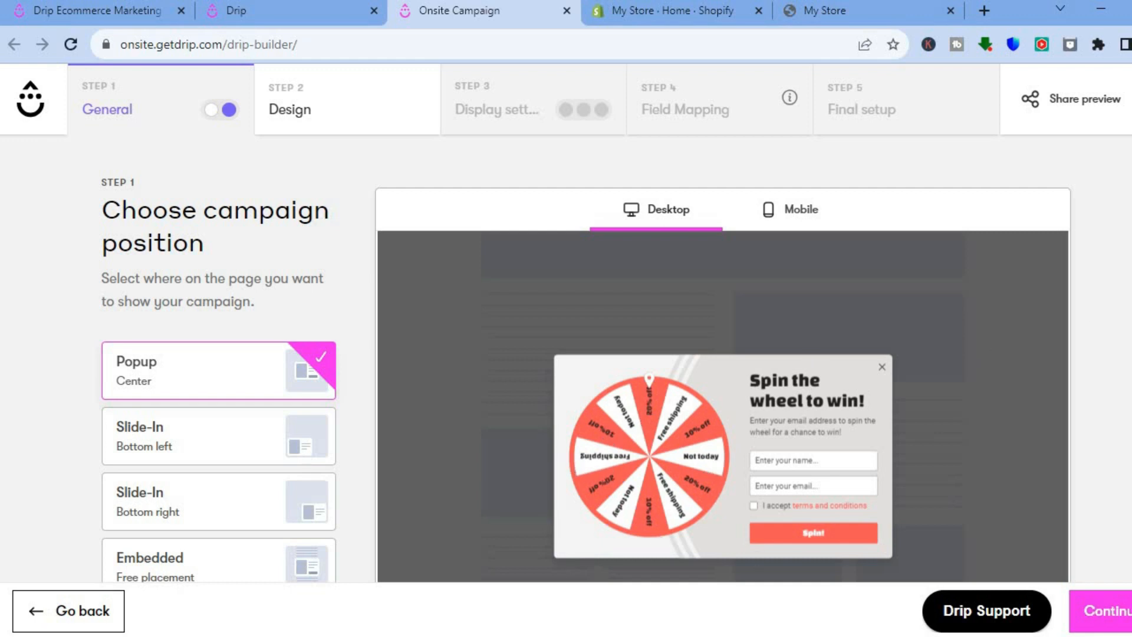
# Step: Try the bottom-left Slide-In position, then set the campaign position to Popup Center and proceed to the design
pyautogui.scroll(-1, 586, 358)
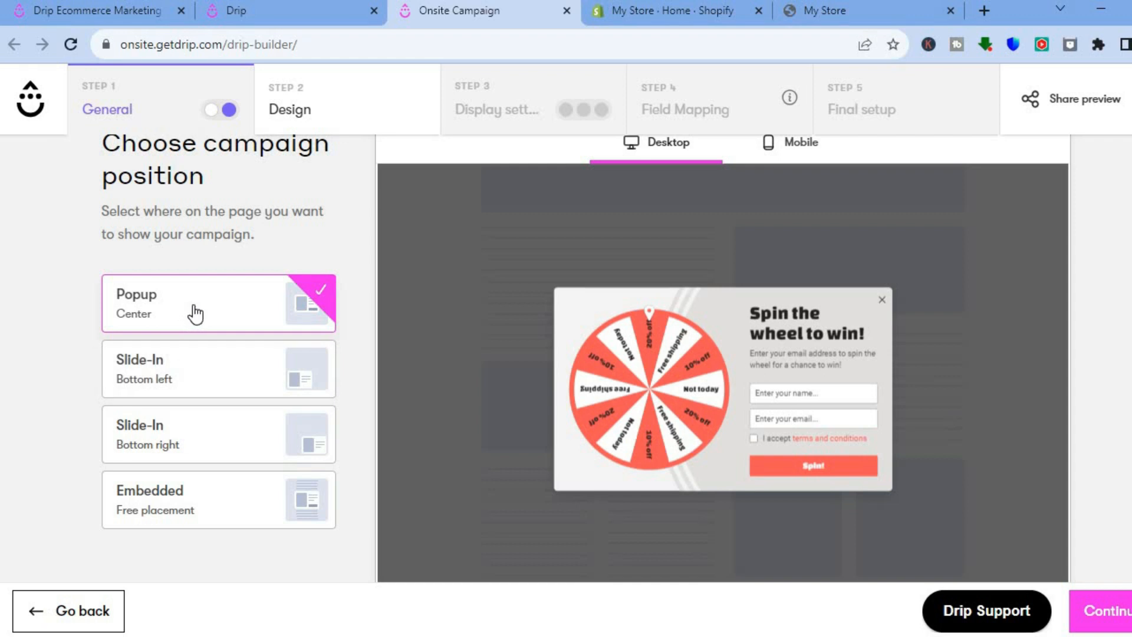
pyautogui.click(174, 350)
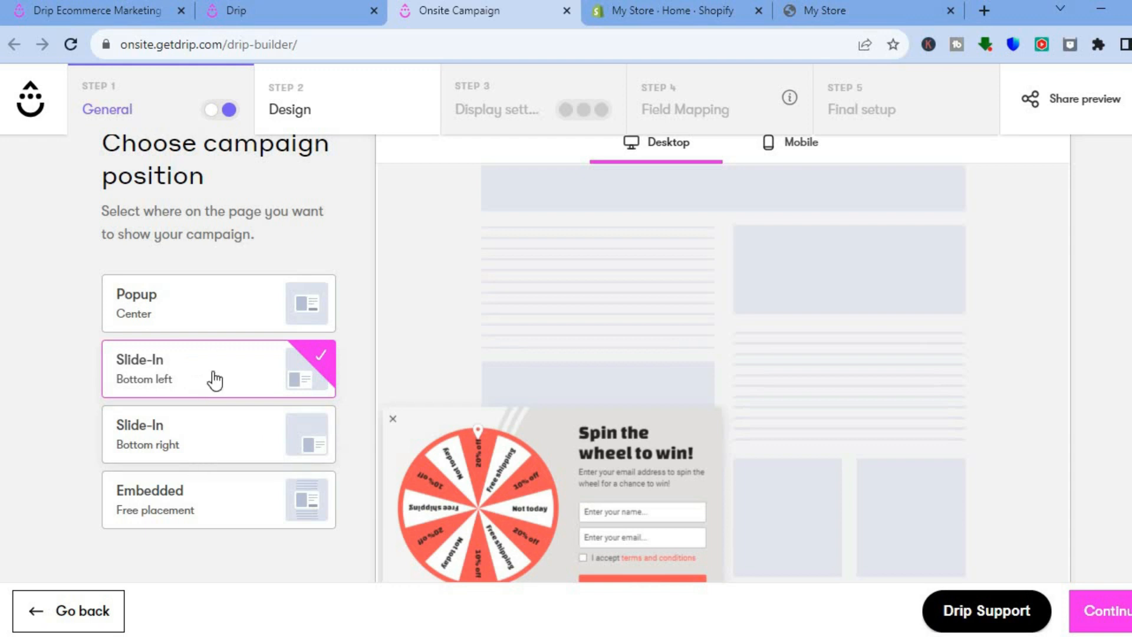
pyautogui.click(218, 320)
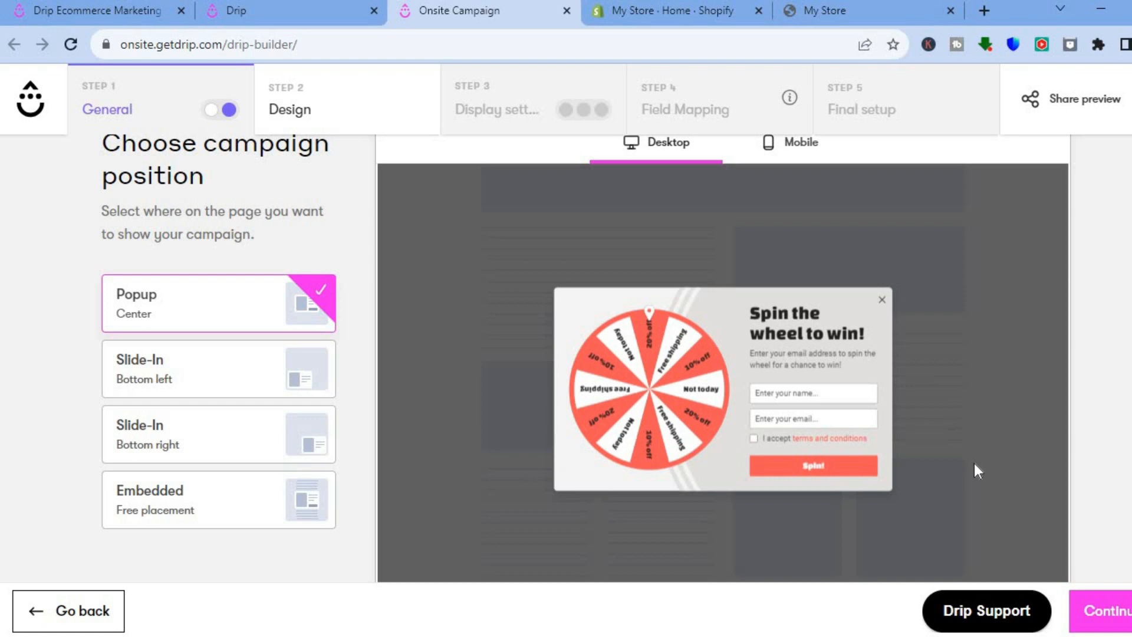
pyautogui.click(1094, 614)
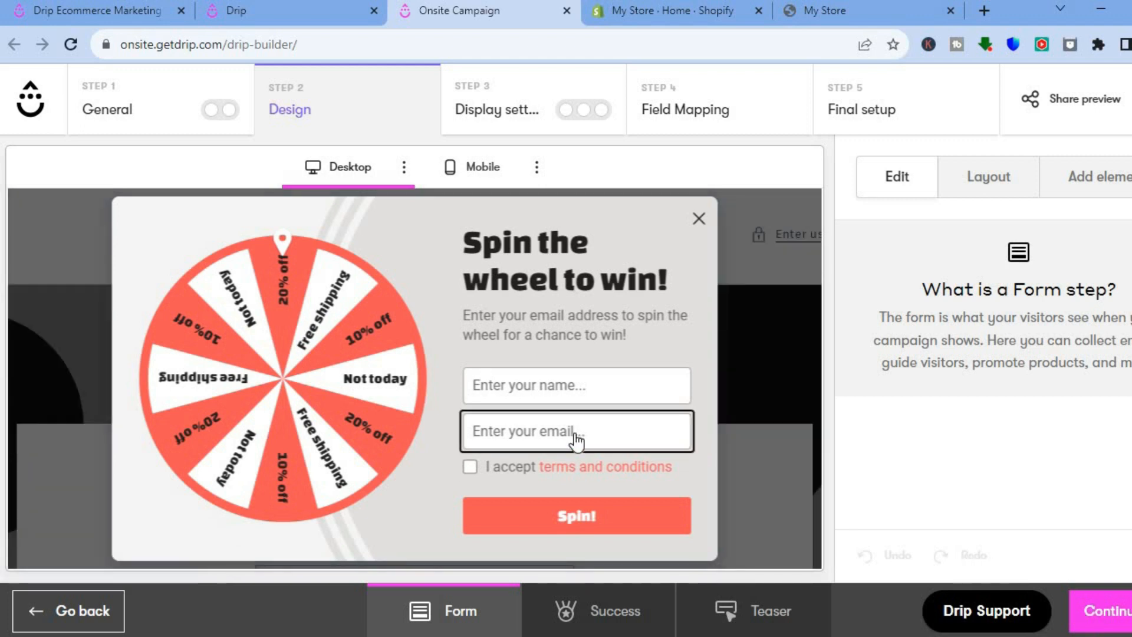
# Step: Examine the editing options of the popup's name field and its two containers, leaving the editor without saving changes
pyautogui.click(570, 384)
pyautogui.doubleClick(570, 383)
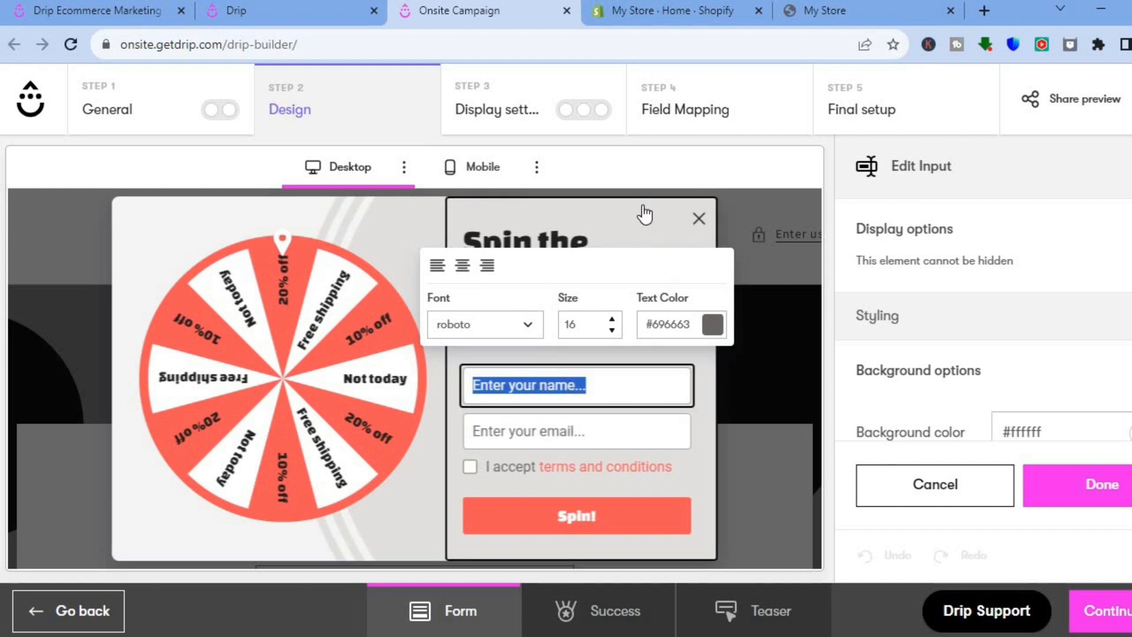
pyautogui.click(382, 213)
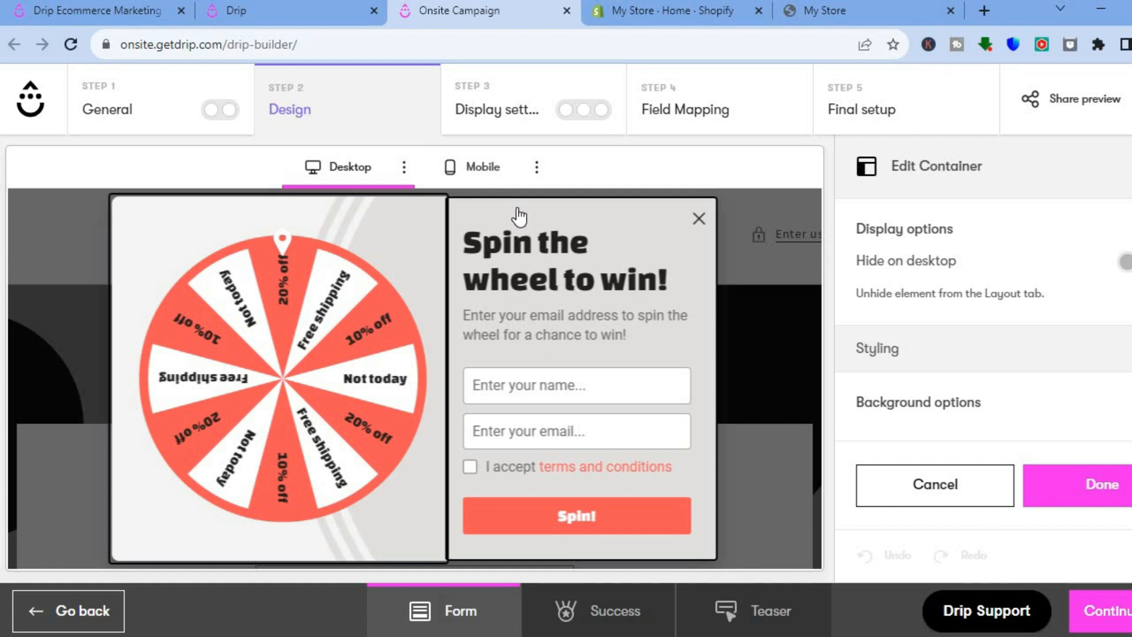
pyautogui.click(518, 217)
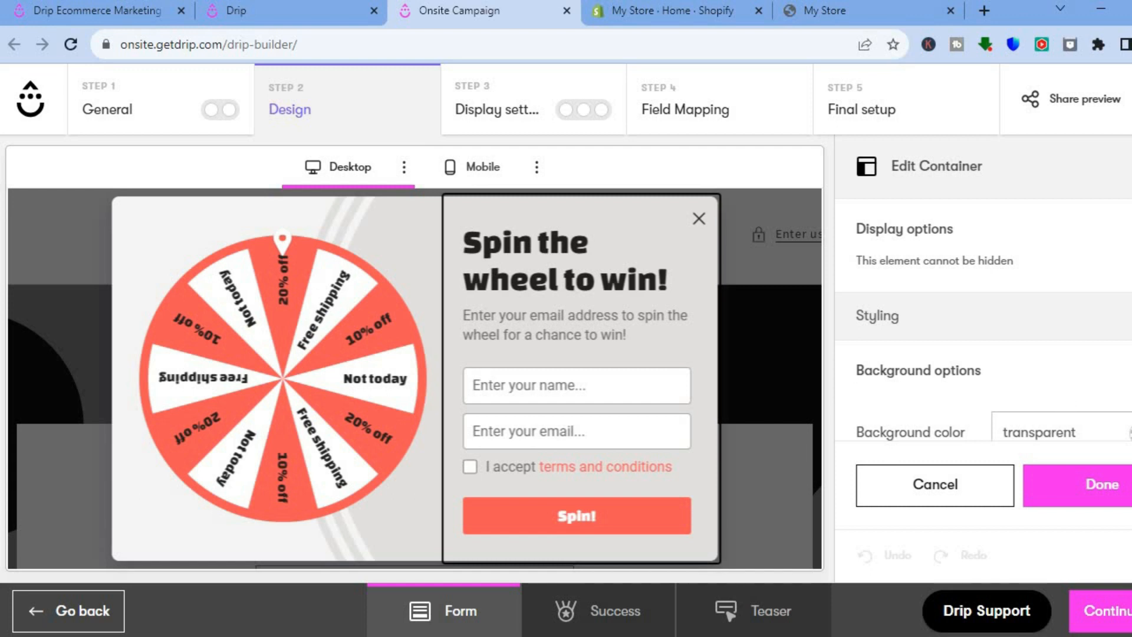
pyautogui.scroll(-4, 964, 279)
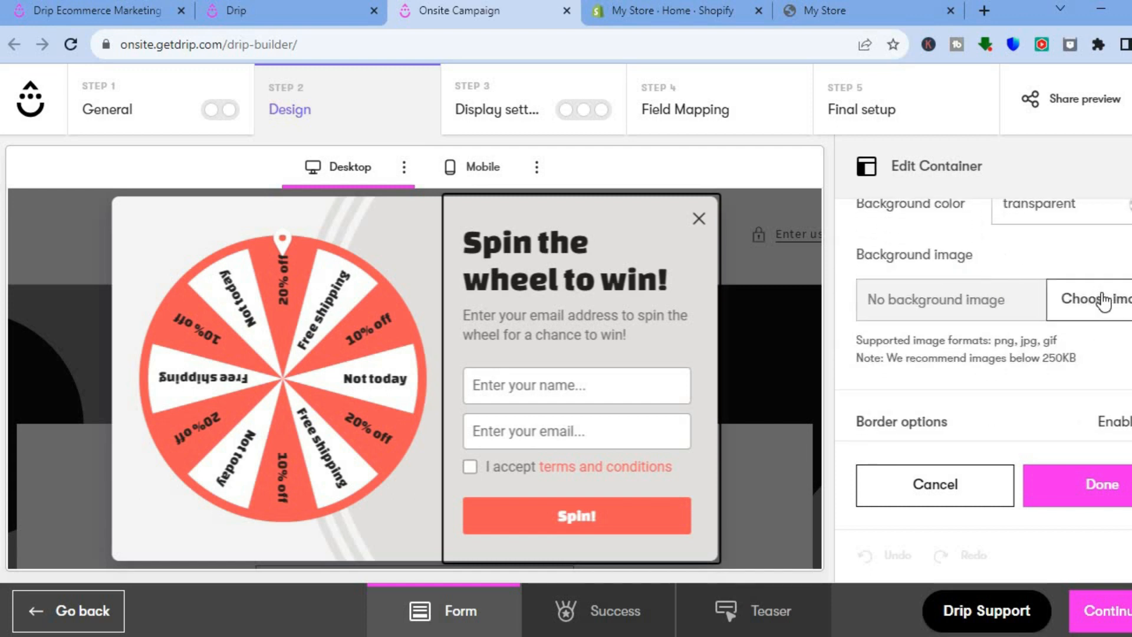
pyautogui.scroll(-3, 1104, 296)
pyautogui.scroll(-4, 984, 326)
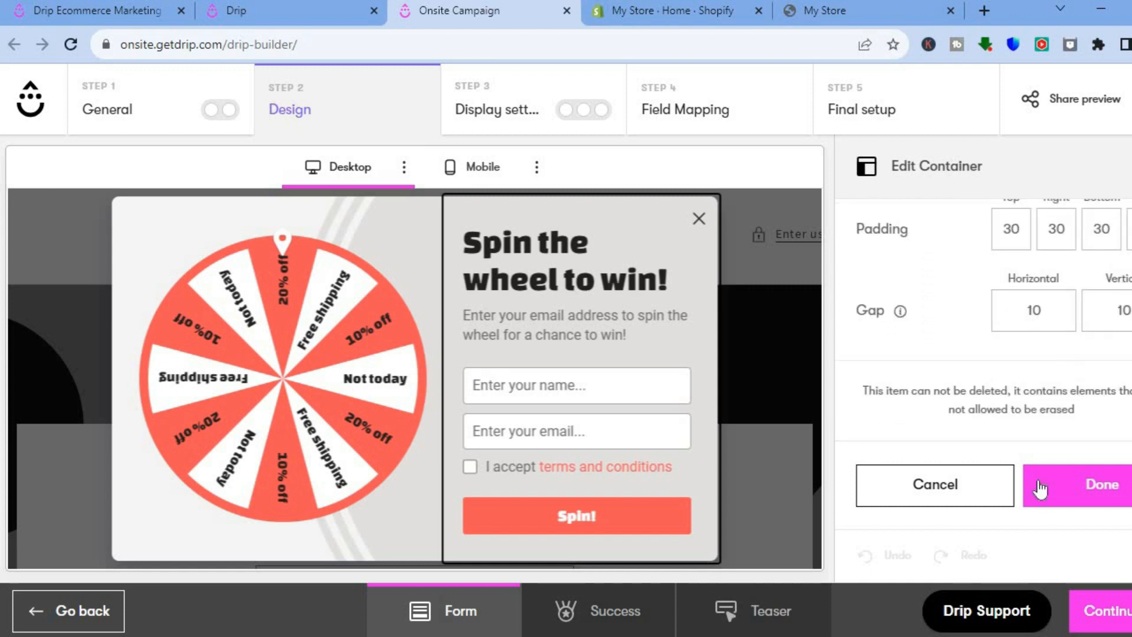
pyautogui.click(970, 497)
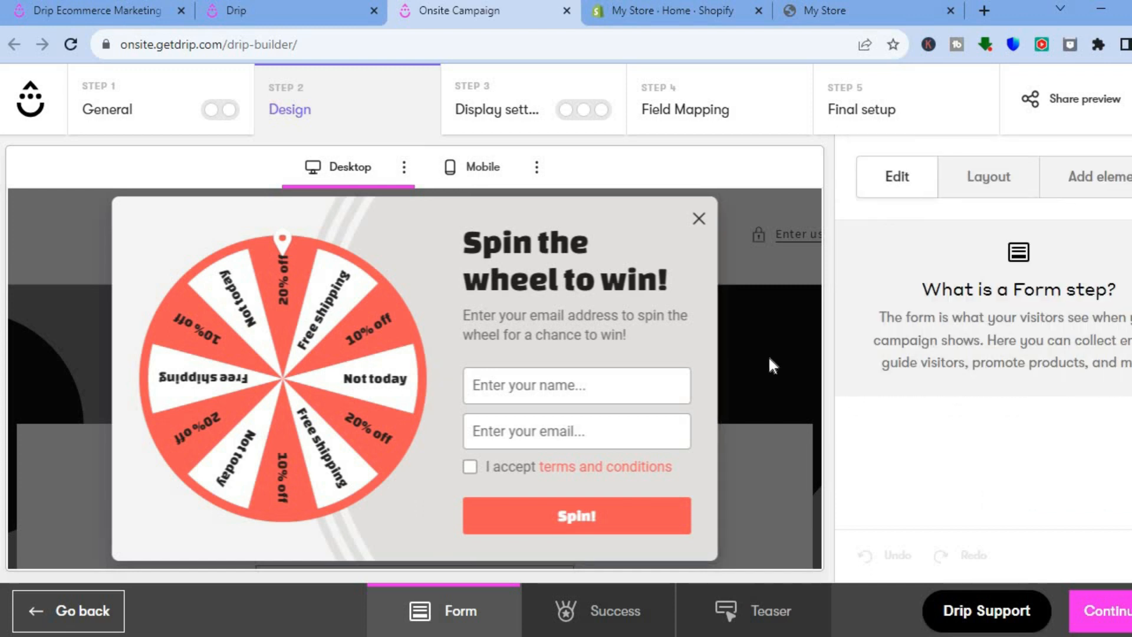
# Step: Look through the layout, form and product recommendation elements that can be added to the popup form
pyautogui.click(1097, 178)
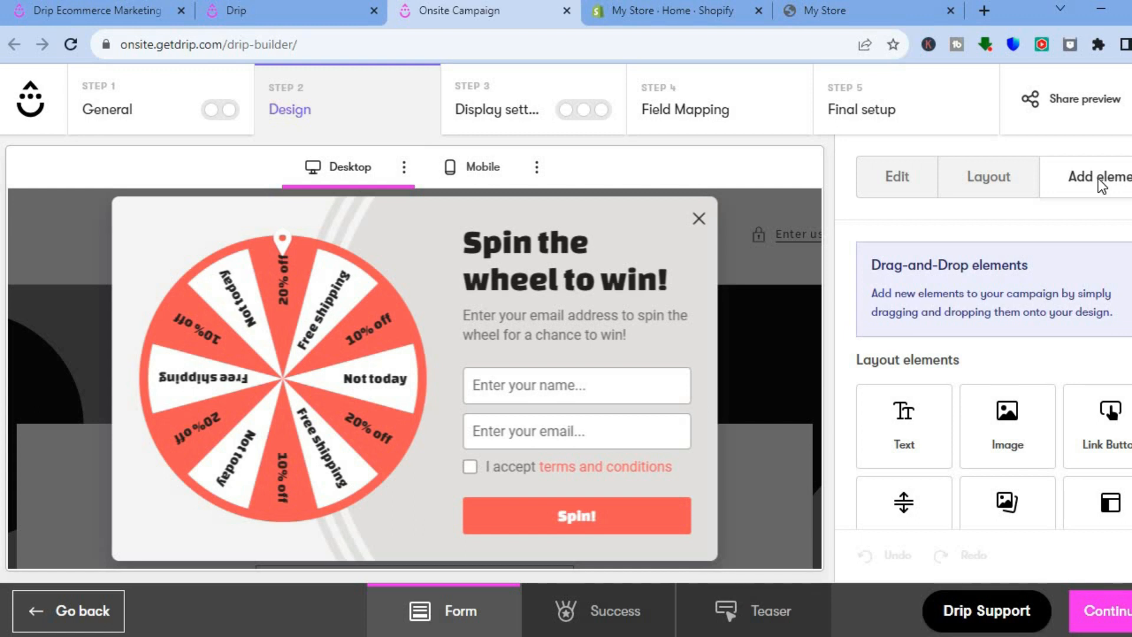
pyautogui.scroll(-3, 914, 296)
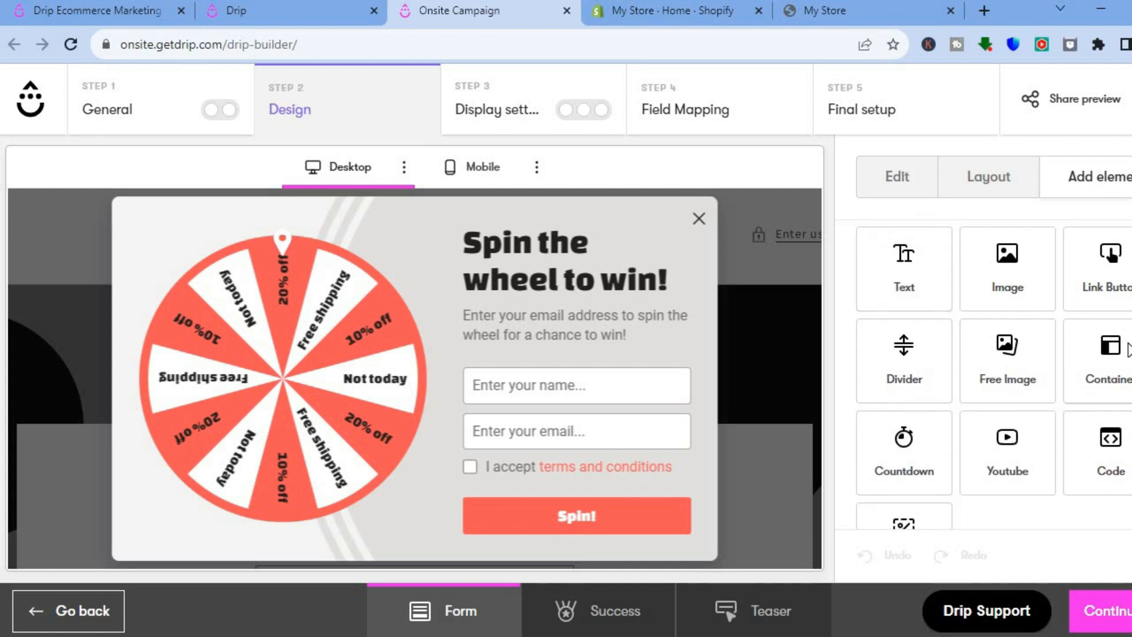
pyautogui.scroll(-2, 994, 375)
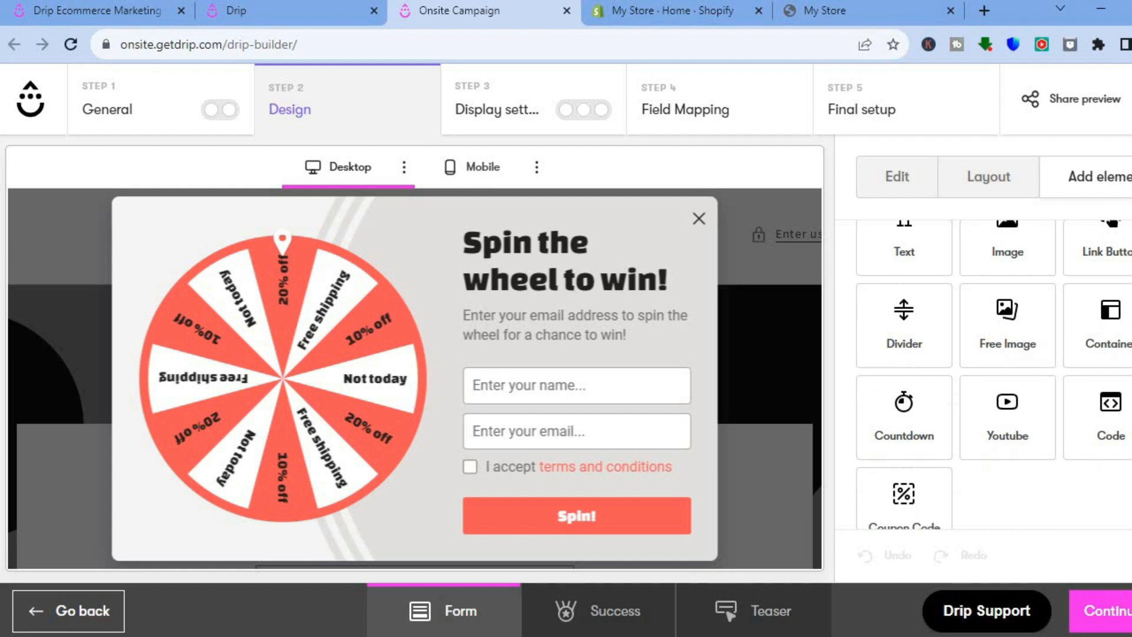
pyautogui.scroll(-1, 994, 375)
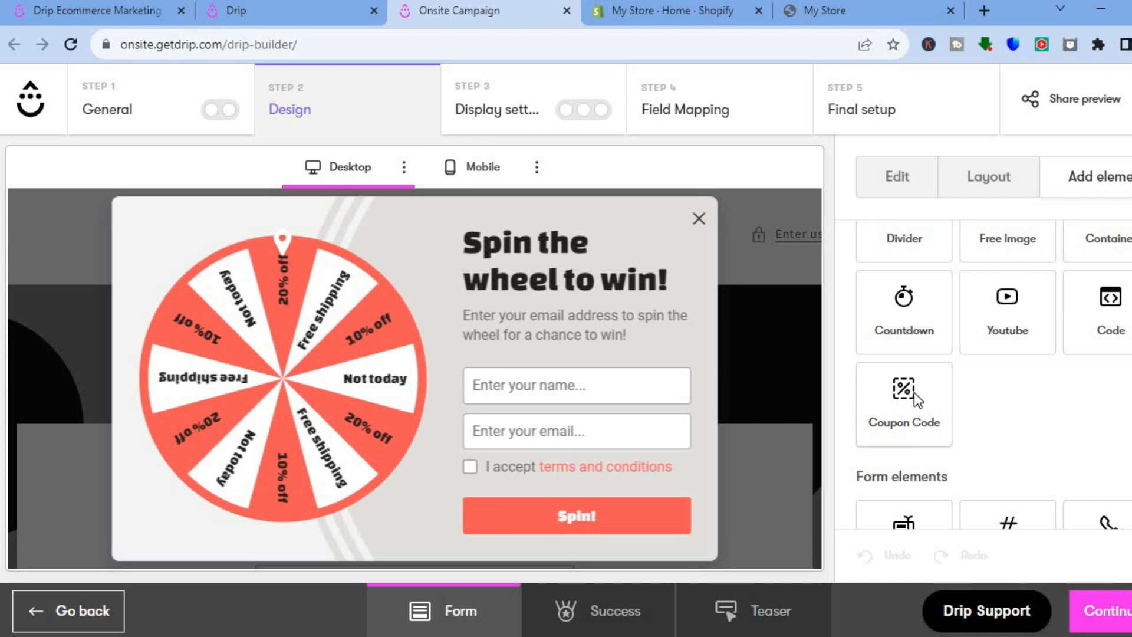
pyautogui.scroll(-6, 994, 378)
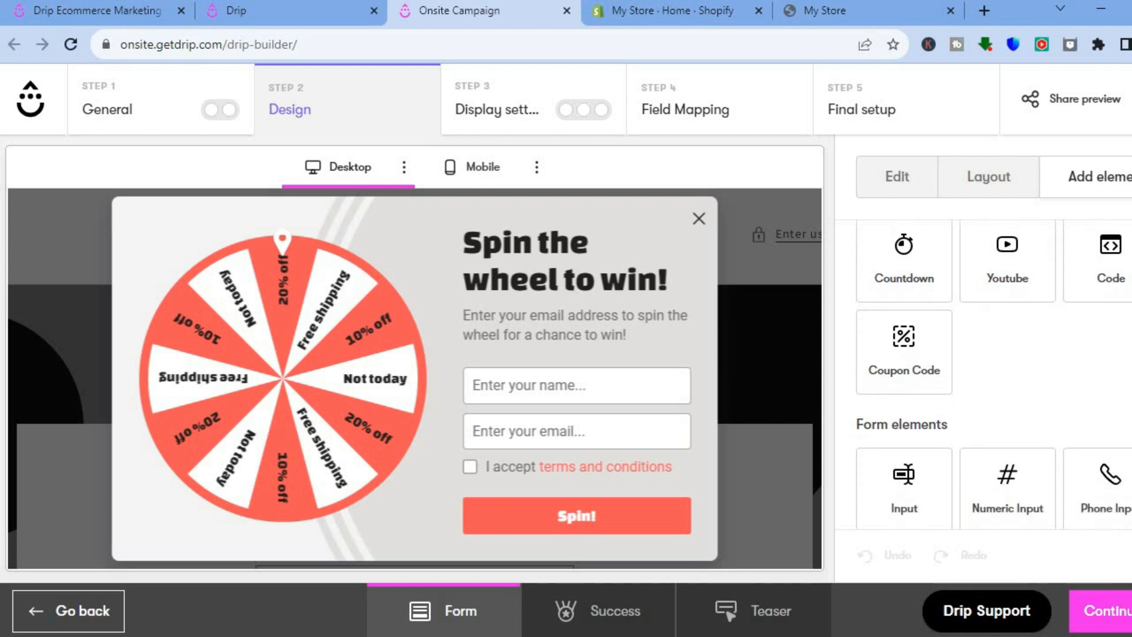
pyautogui.scroll(-2, 994, 377)
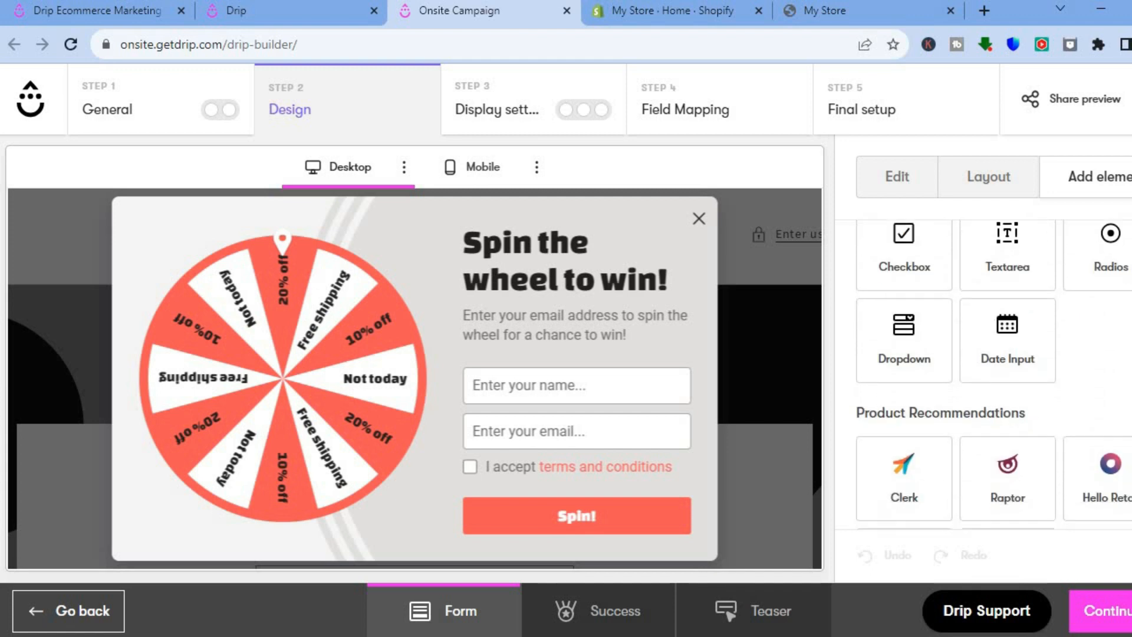
# Step: Accept the form, success and teaser designs as they are and proceed to the campaign's trigger settings
pyautogui.click(1114, 617)
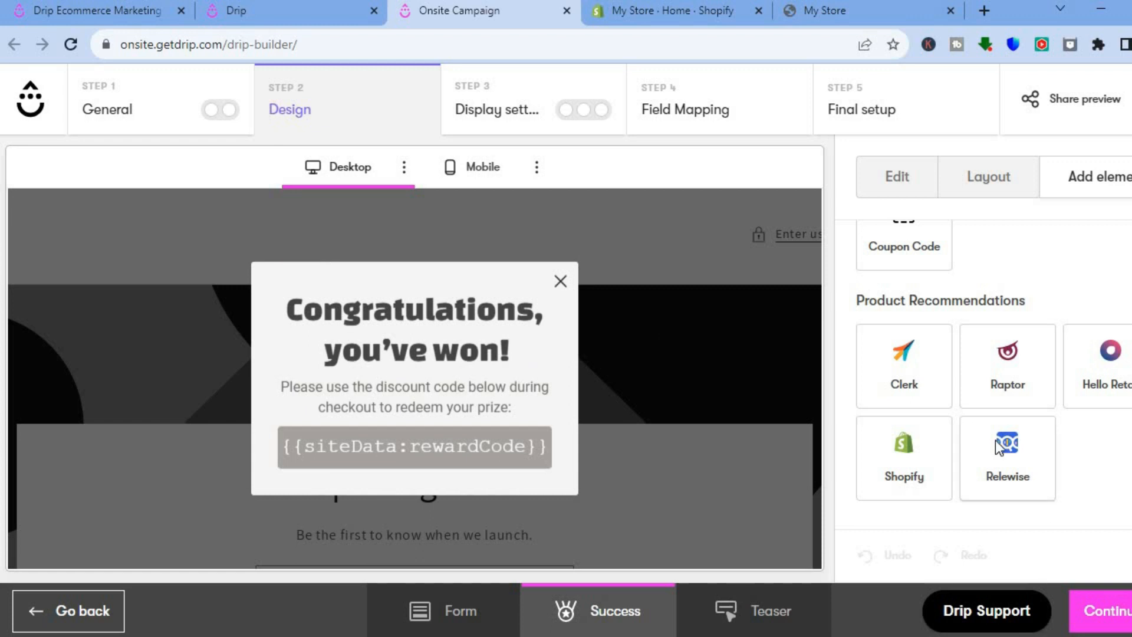
pyautogui.click(1116, 614)
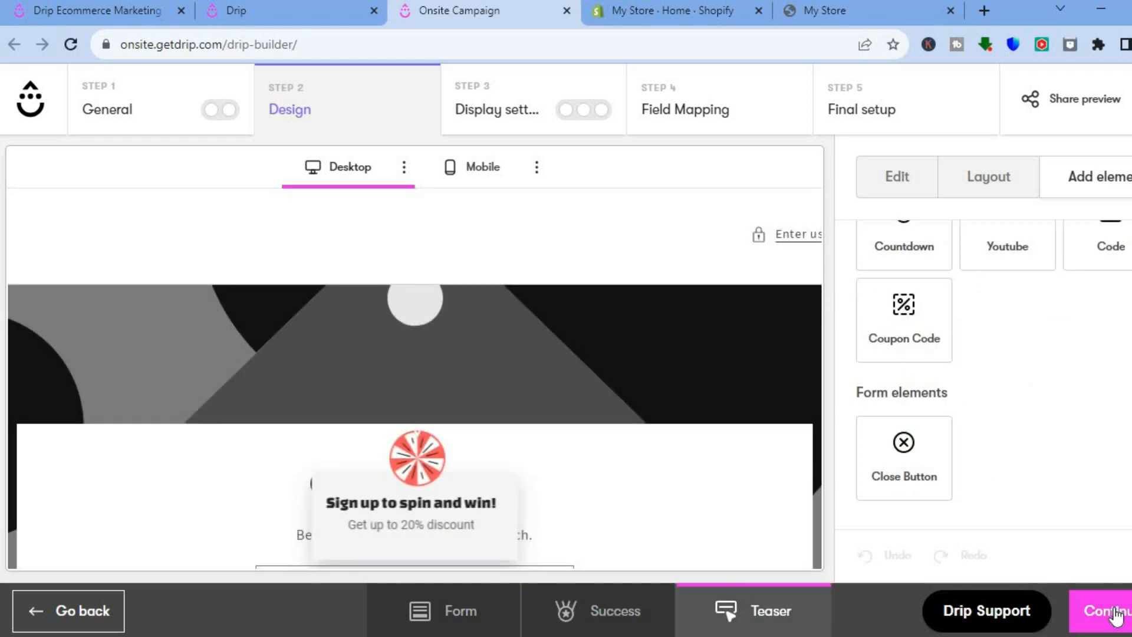
pyautogui.click(1116, 615)
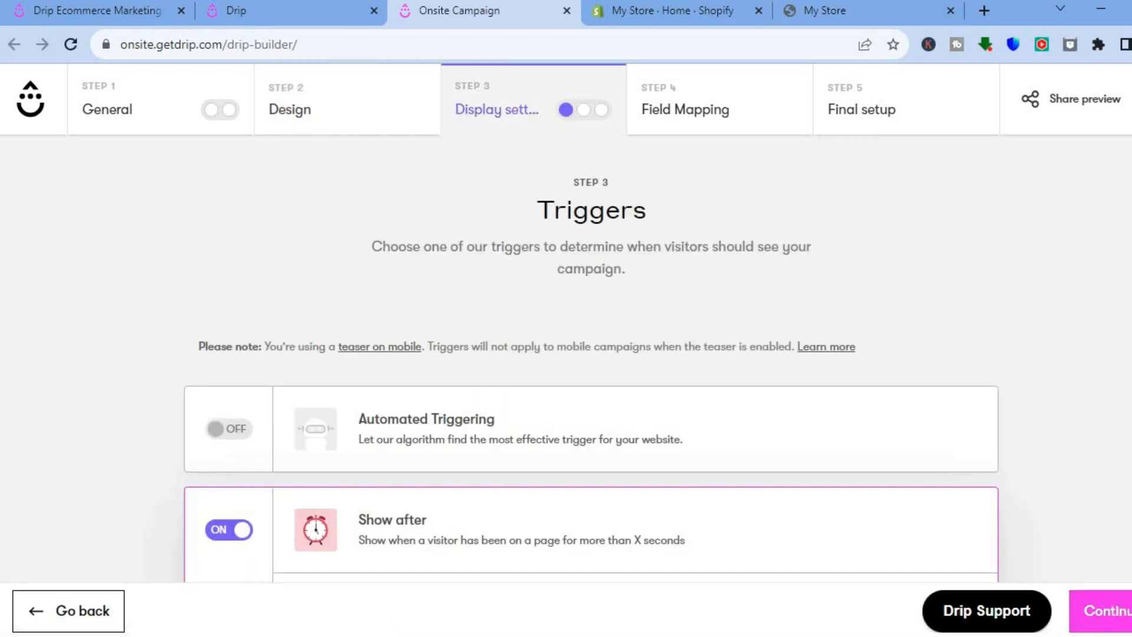
# Step: Set the Show after trigger to display the campaign after 1 second on the page, and review the other triggers
pyautogui.scroll(-4, 590, 365)
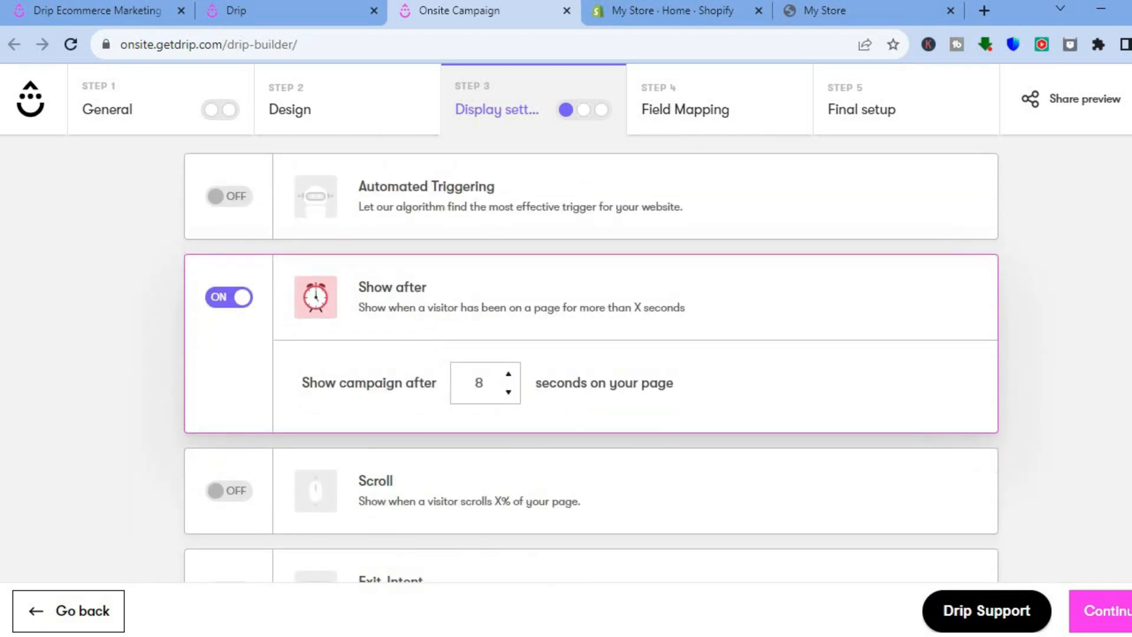
pyautogui.scroll(4, 590, 365)
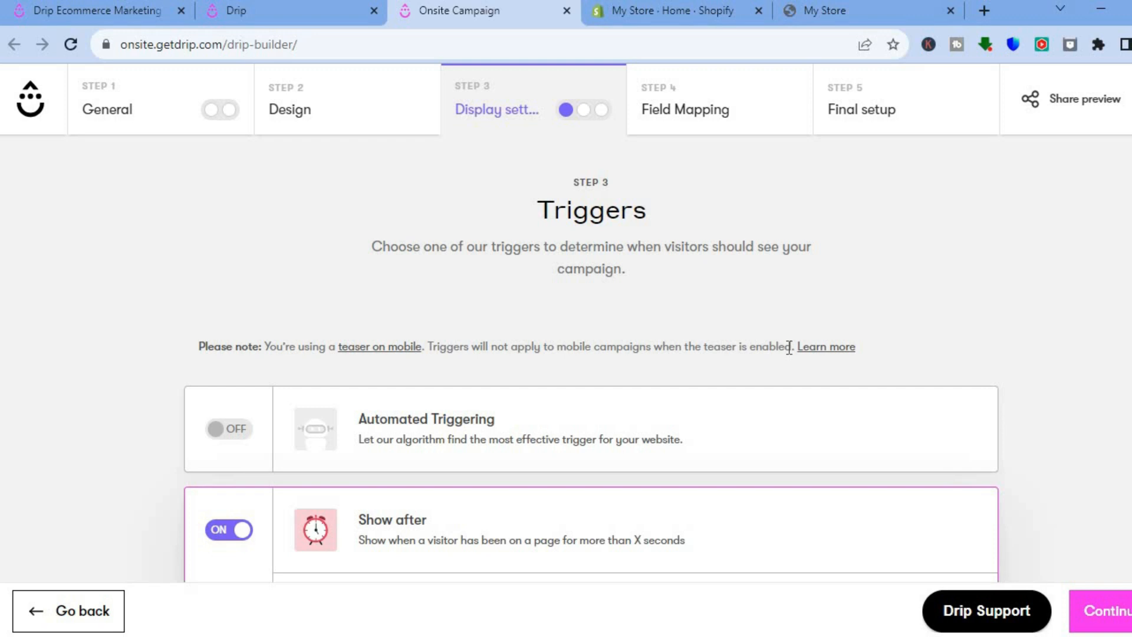
pyautogui.scroll(-2, 590, 365)
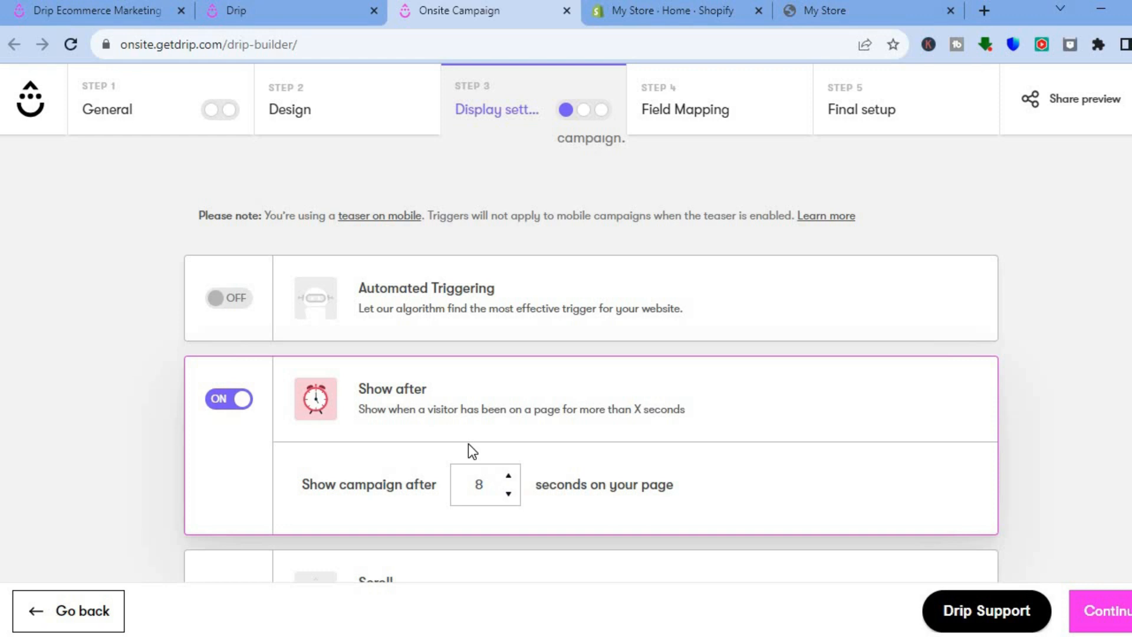
pyautogui.click(509, 494)
pyautogui.click(508, 493)
pyautogui.click(508, 494)
pyautogui.click(509, 493)
pyautogui.click(508, 494)
pyautogui.click(508, 493)
pyautogui.click(508, 494)
pyautogui.scroll(-3, 590, 354)
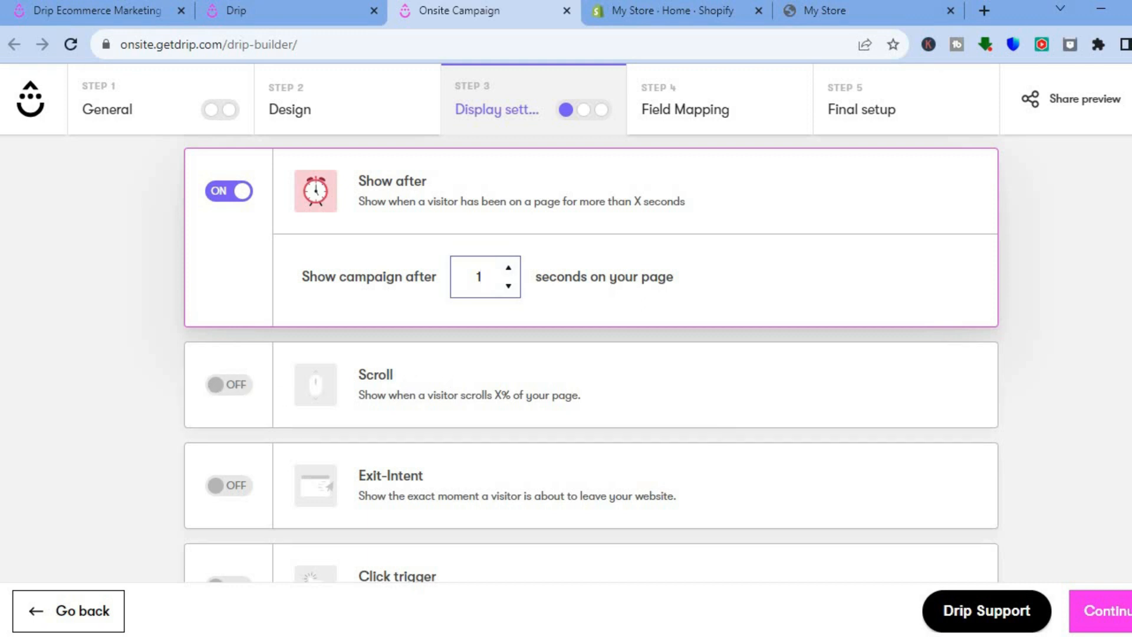
pyautogui.scroll(-2, 719, 436)
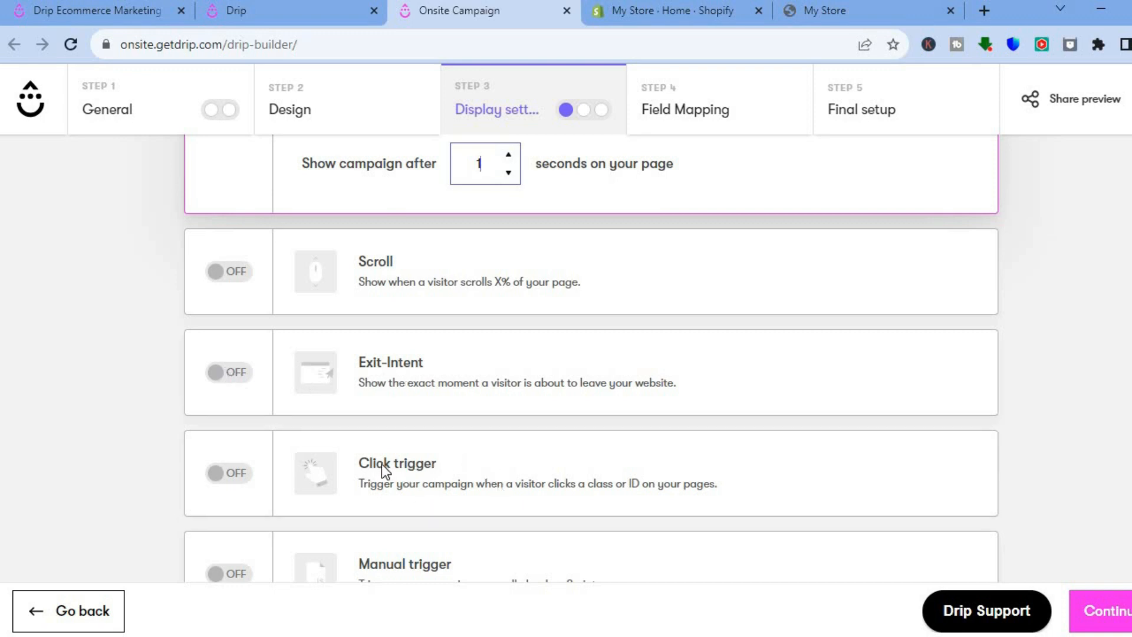
# Step: Keep the remaining triggers, all-pages targeting for the store's domain and the targeting options as they are, and proceed to field mapping
pyautogui.scroll(-1, 1082, 452)
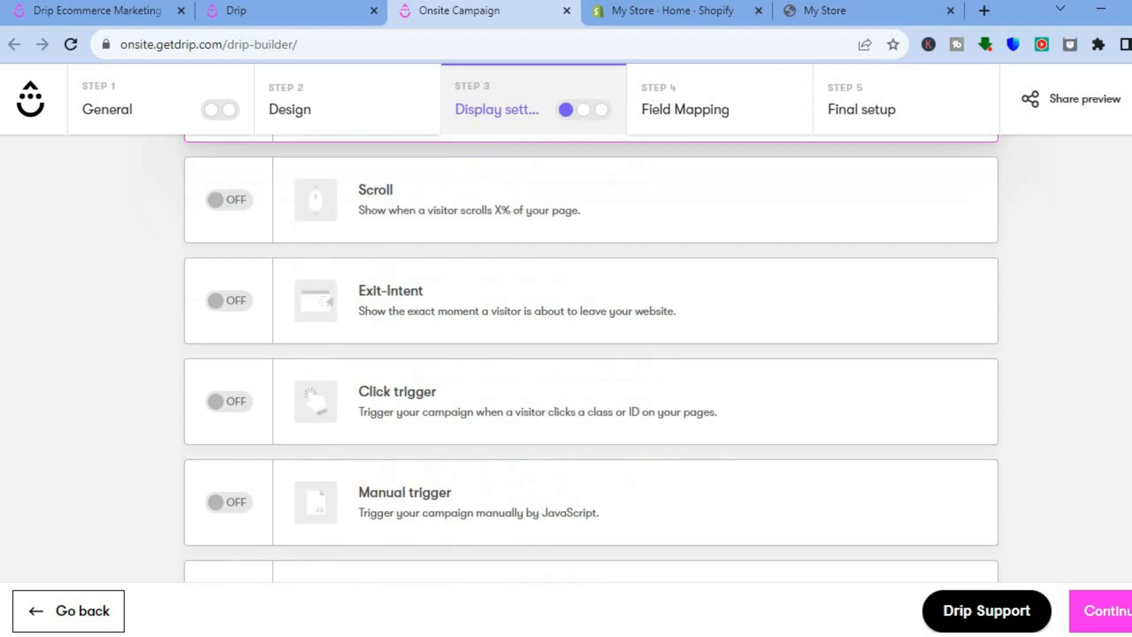
pyautogui.scroll(-1, 590, 352)
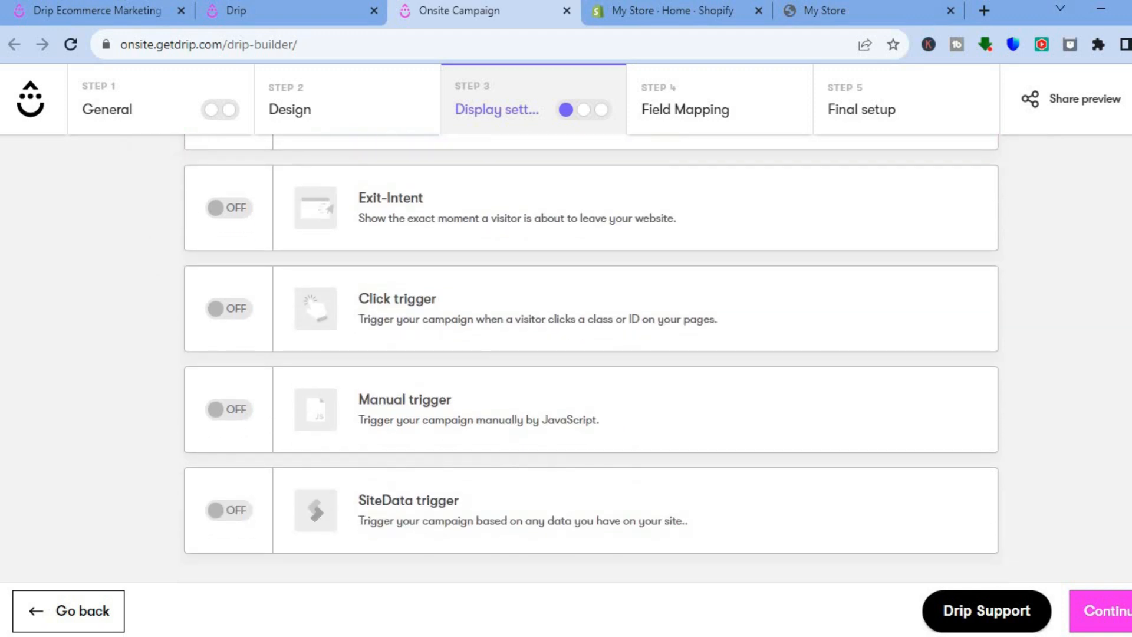
pyautogui.click(1107, 612)
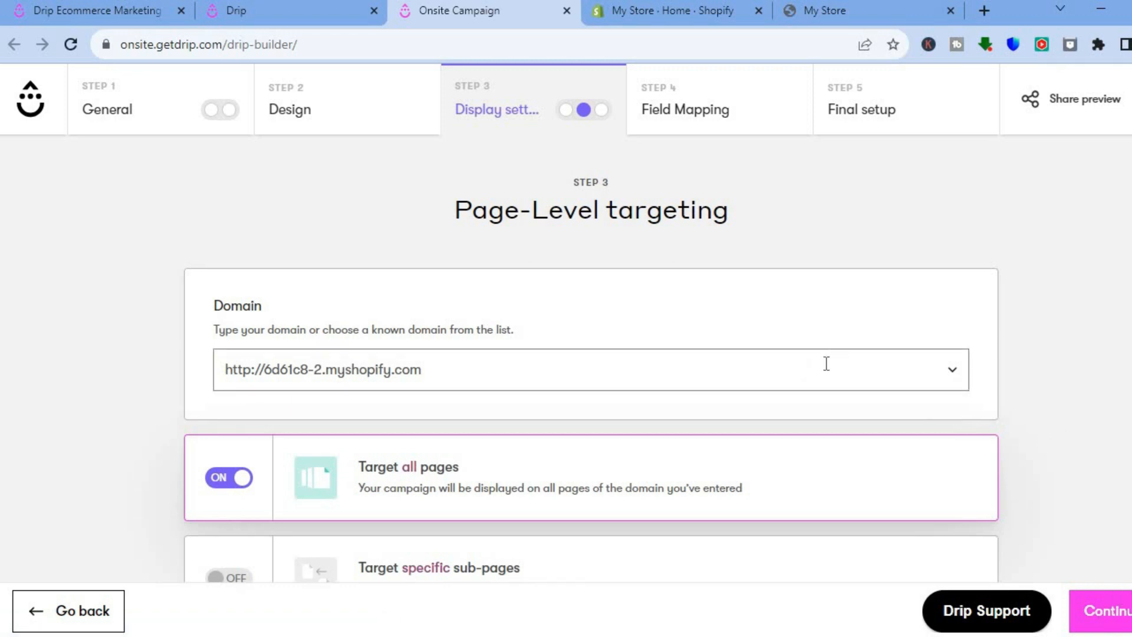
pyautogui.scroll(-1, 589, 365)
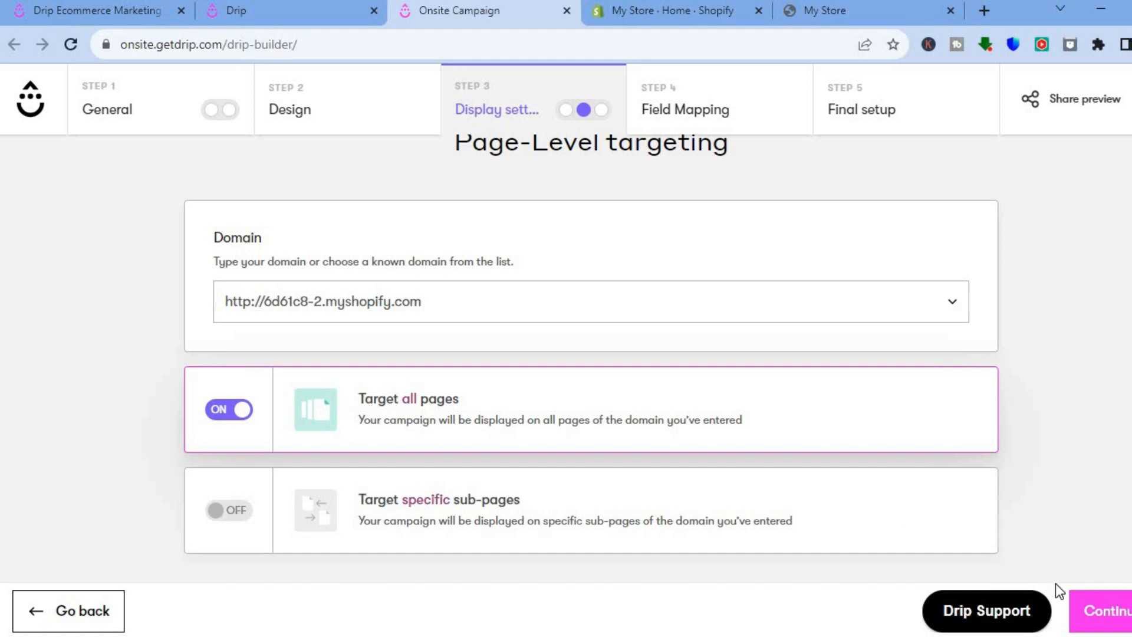
pyautogui.click(1088, 601)
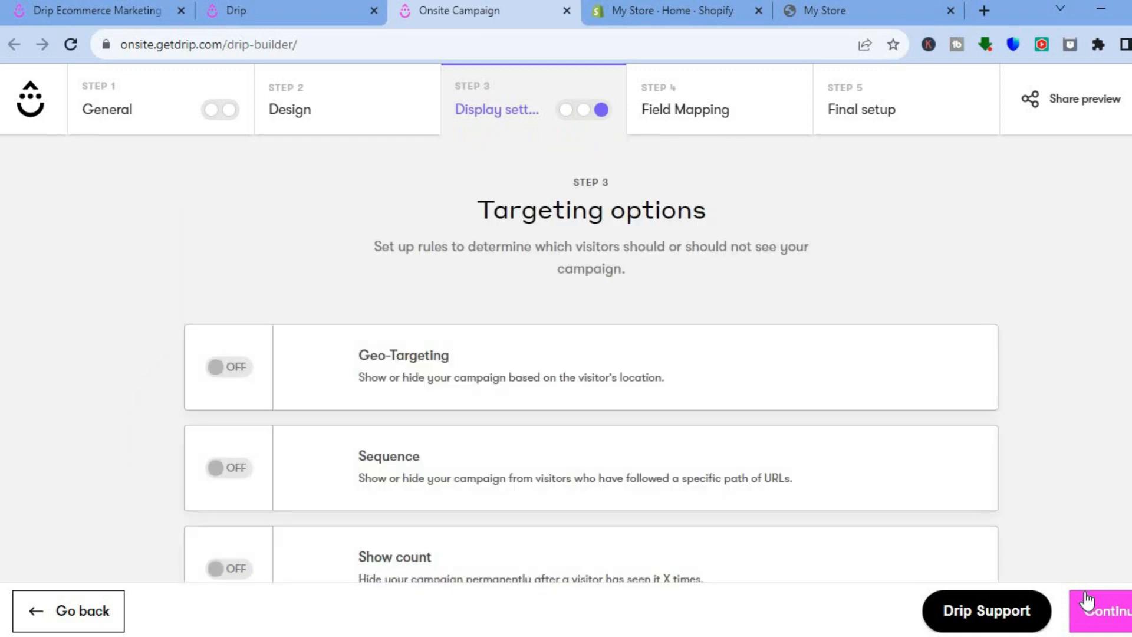
pyautogui.scroll(-1, 681, 286)
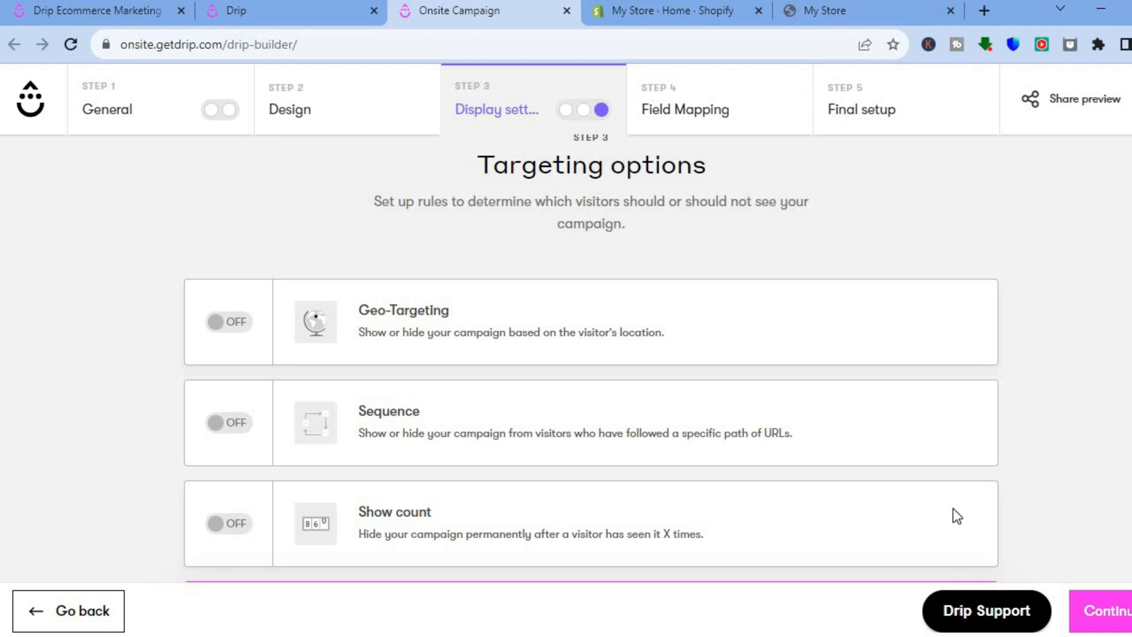
pyautogui.click(1109, 619)
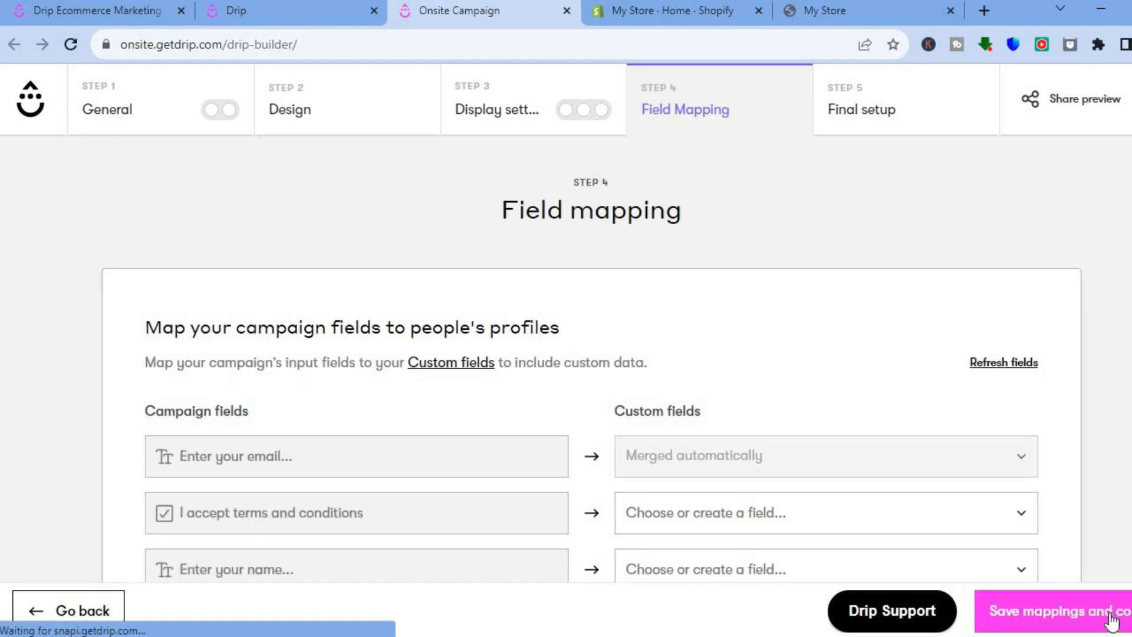
# Step: Review the campaign field mapping and continue to the final setup without mapping the fields
pyautogui.scroll(-1, 591, 374)
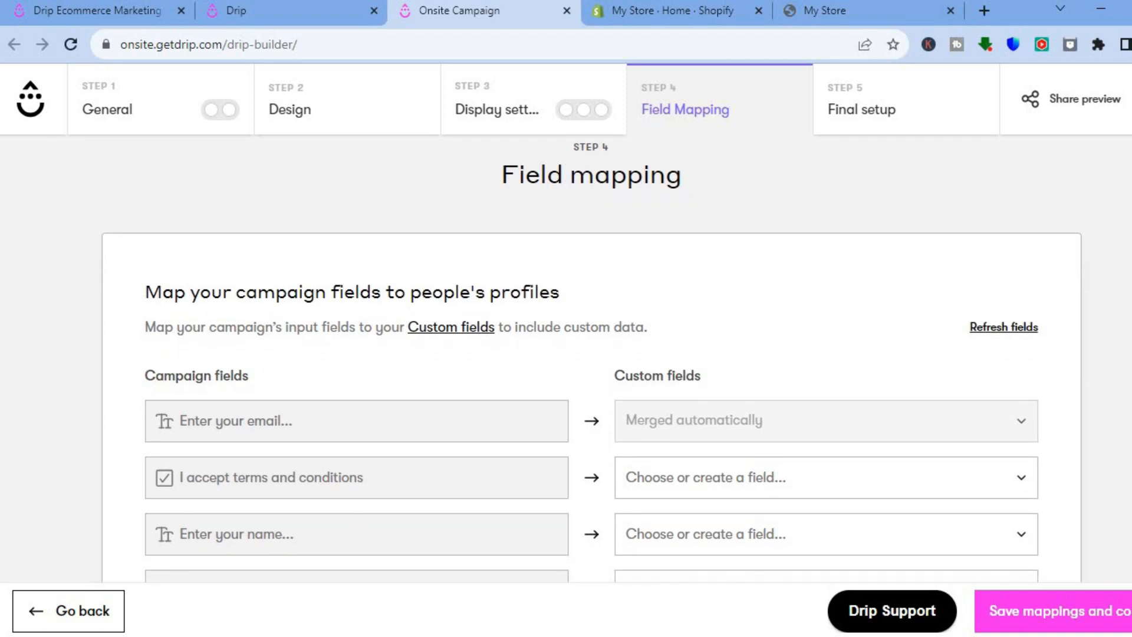
pyautogui.scroll(-1, 514, 273)
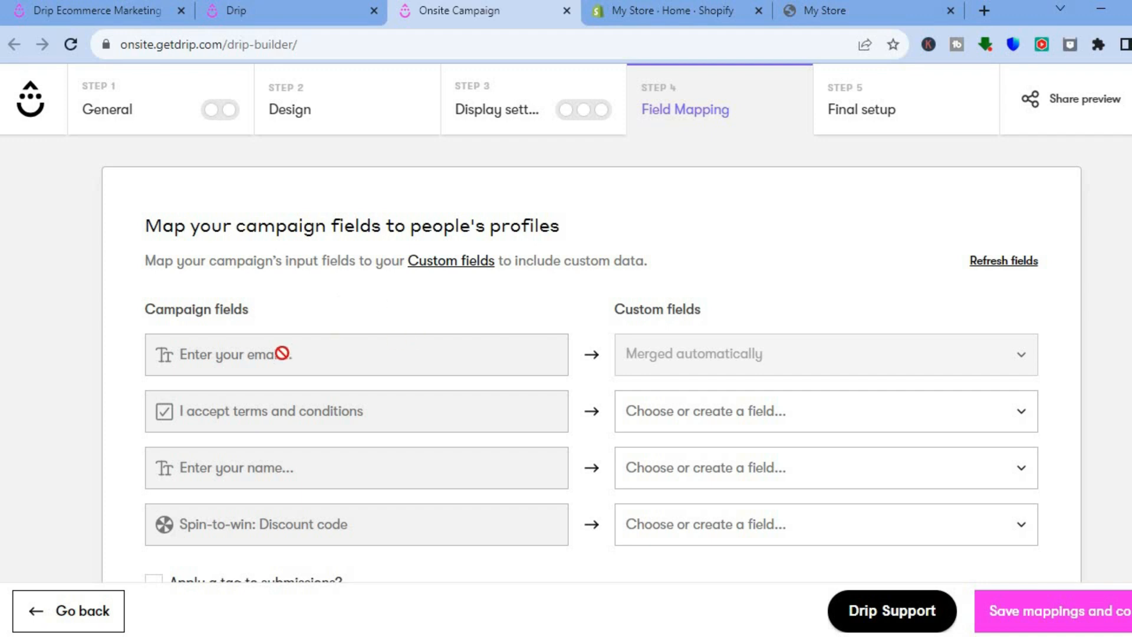
pyautogui.click(1039, 603)
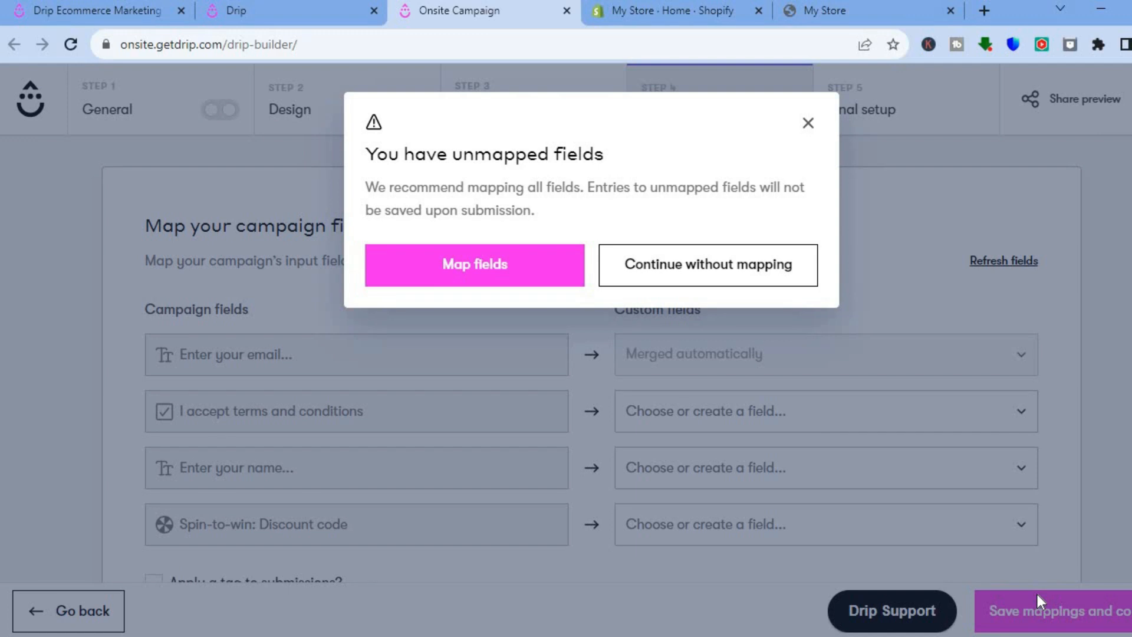
pyautogui.click(674, 275)
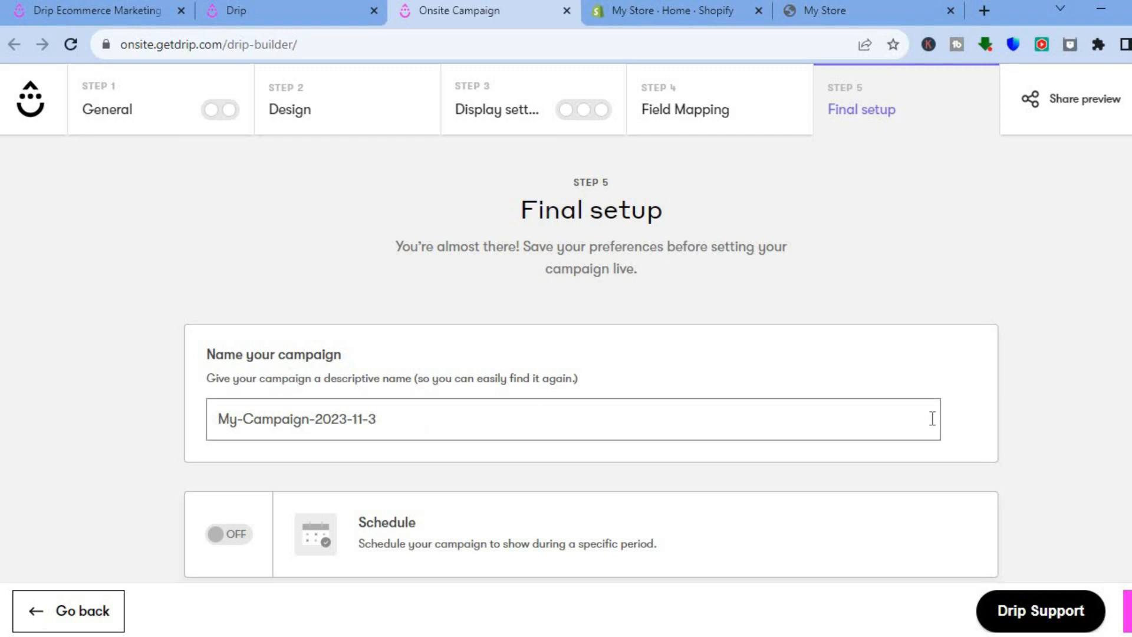
# Step: Keep the default campaign name and enable the Schedule option without adding a period
pyautogui.scroll(-1, 1126, 376)
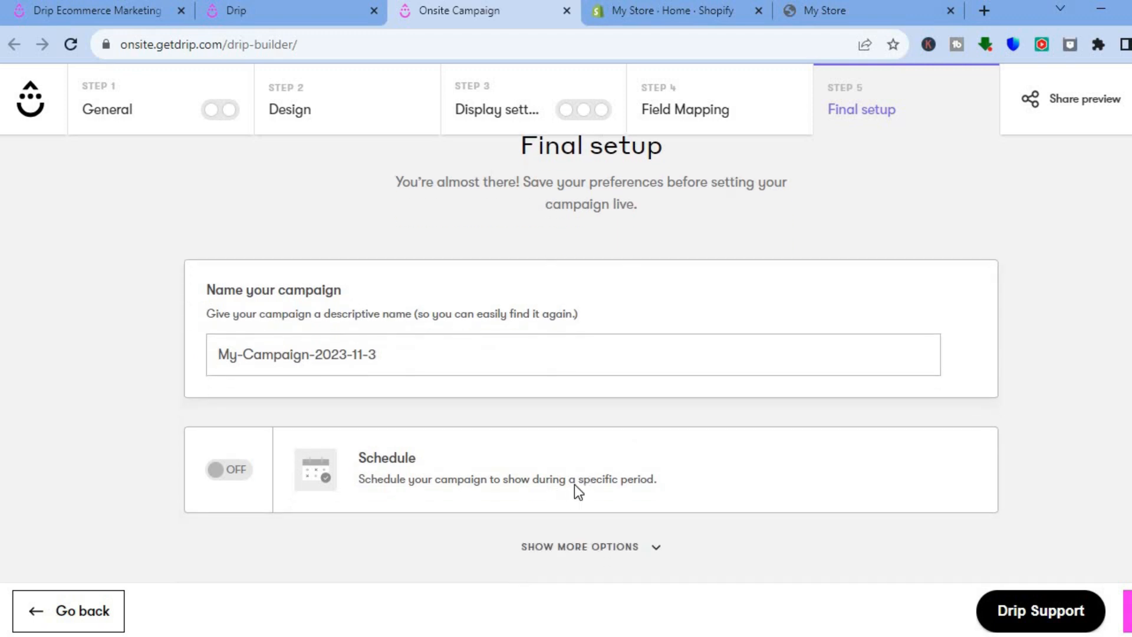
pyautogui.click(227, 470)
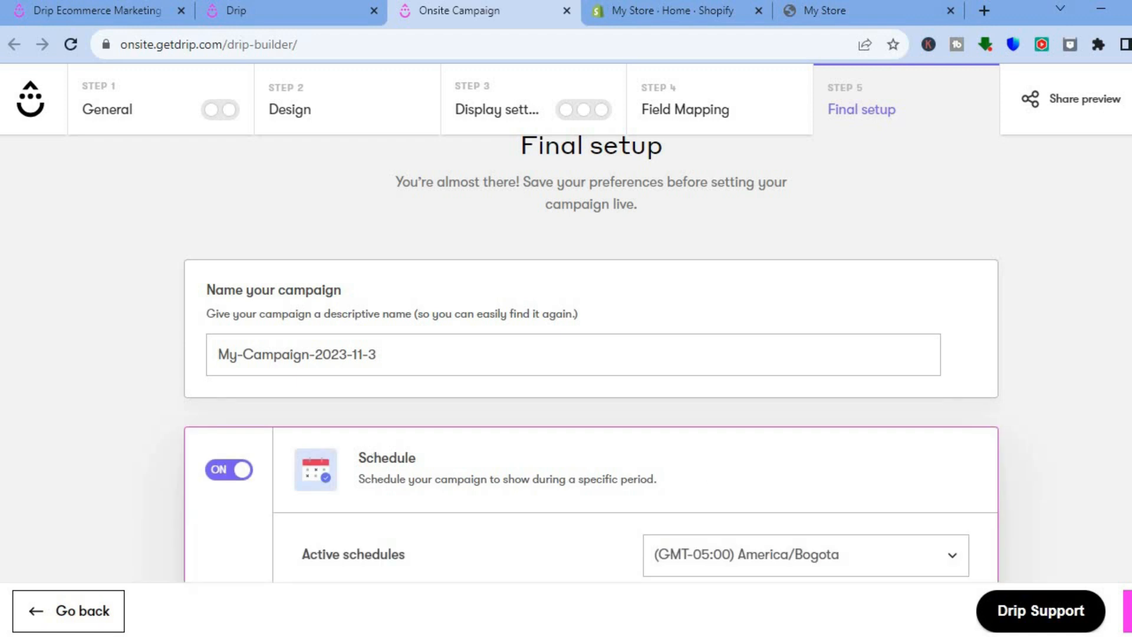
pyautogui.scroll(-4, 592, 359)
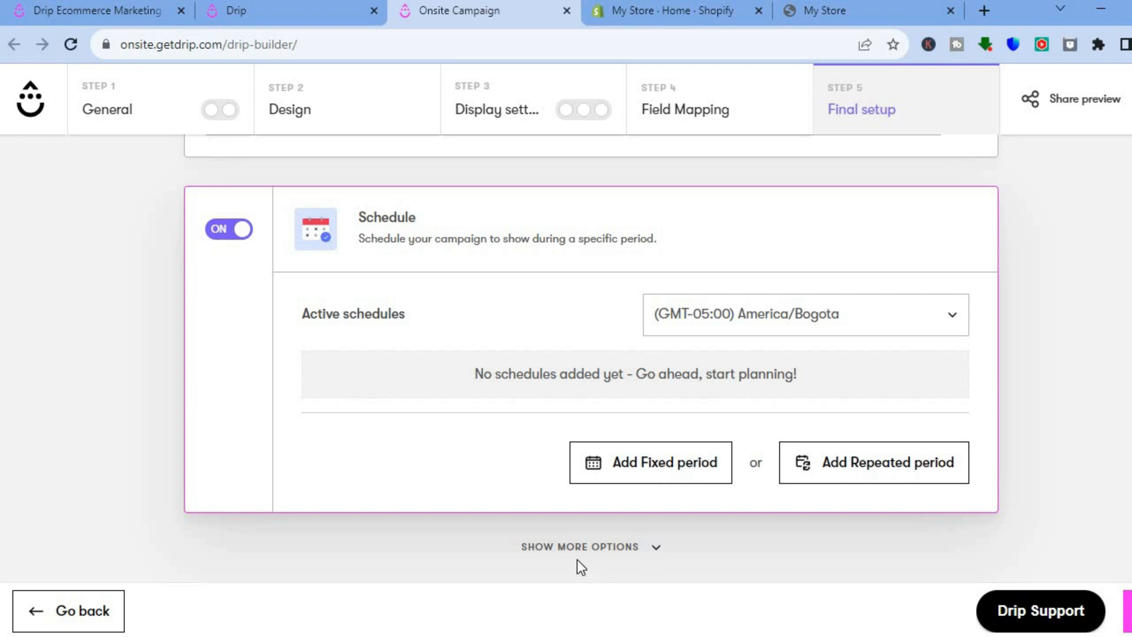
# Step: Reveal the additional setup options, leave them off, save the campaign and turn it on
pyautogui.click(591, 548)
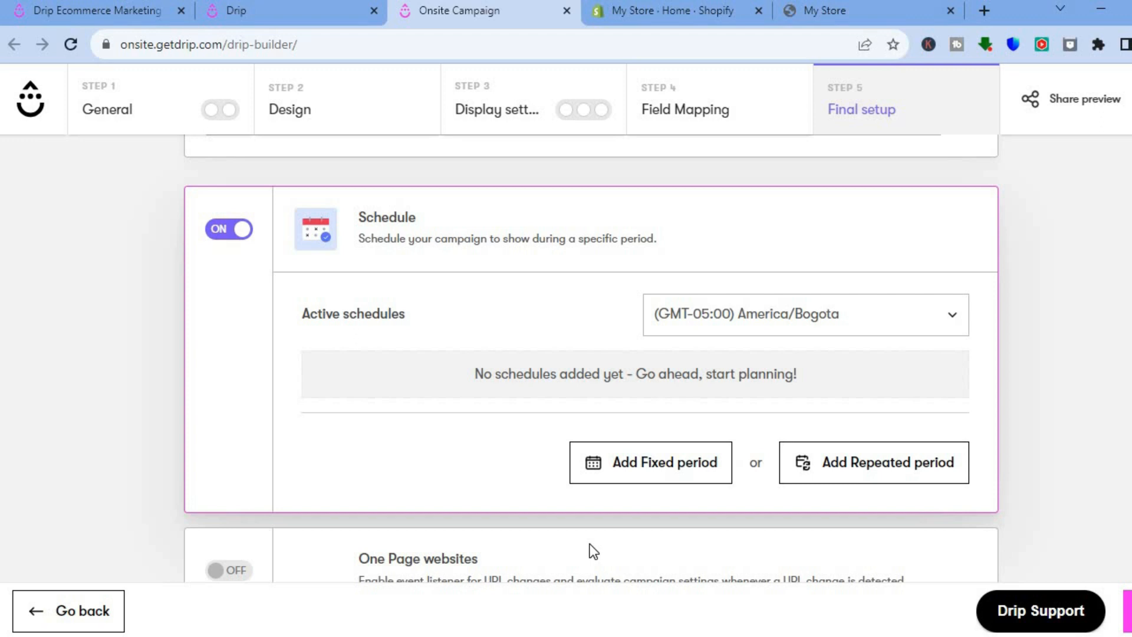
pyautogui.scroll(-4, 592, 354)
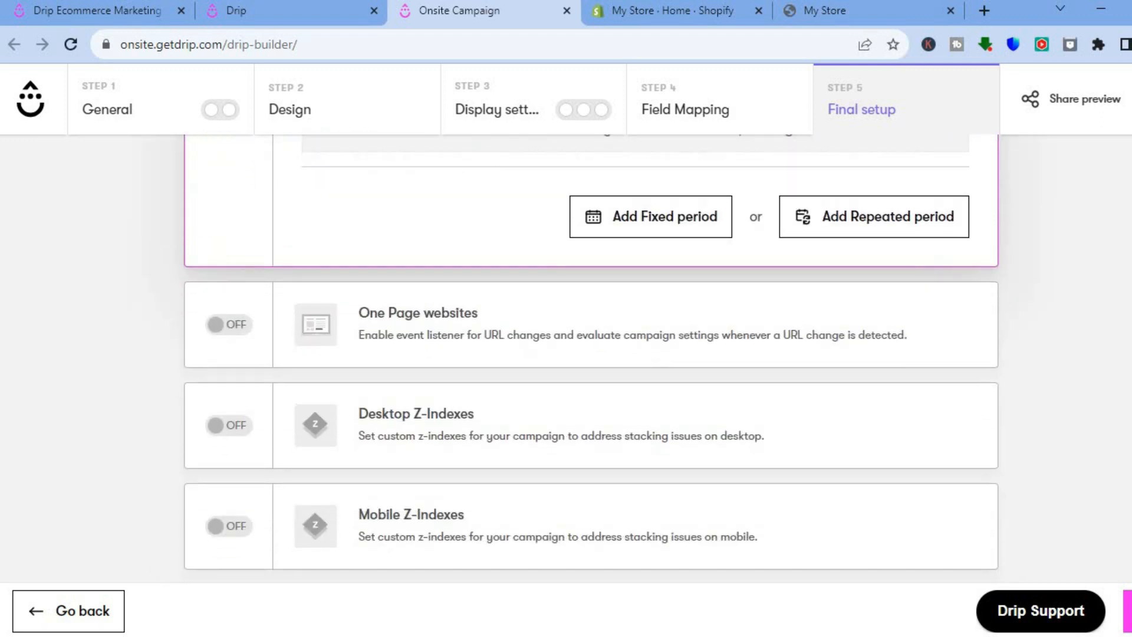
pyautogui.scroll(-1, 592, 358)
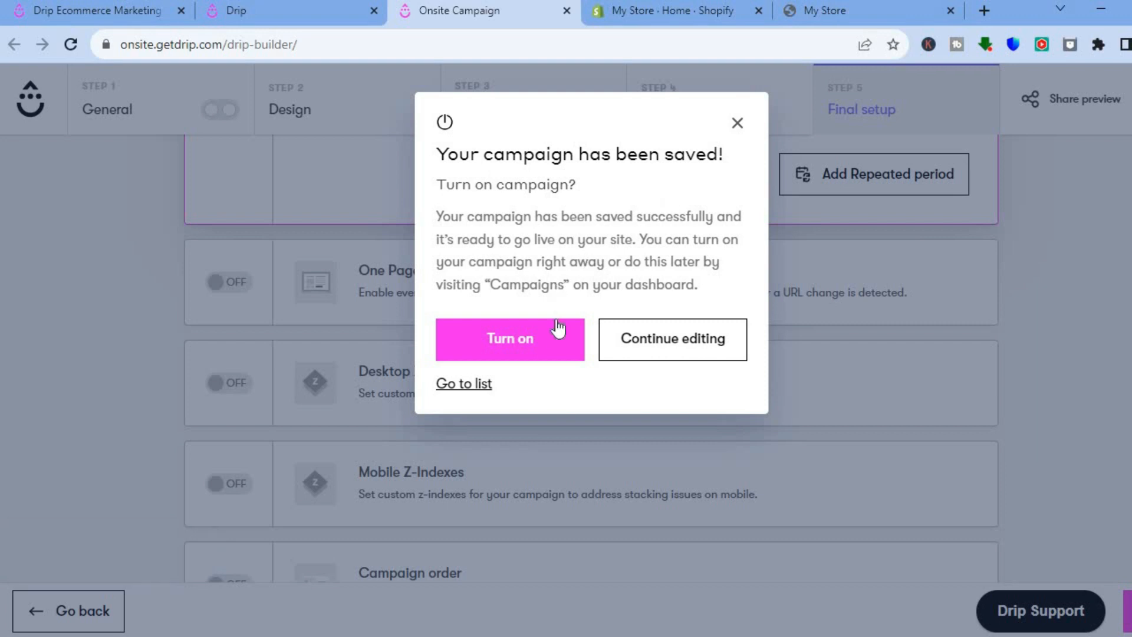
pyautogui.click(531, 351)
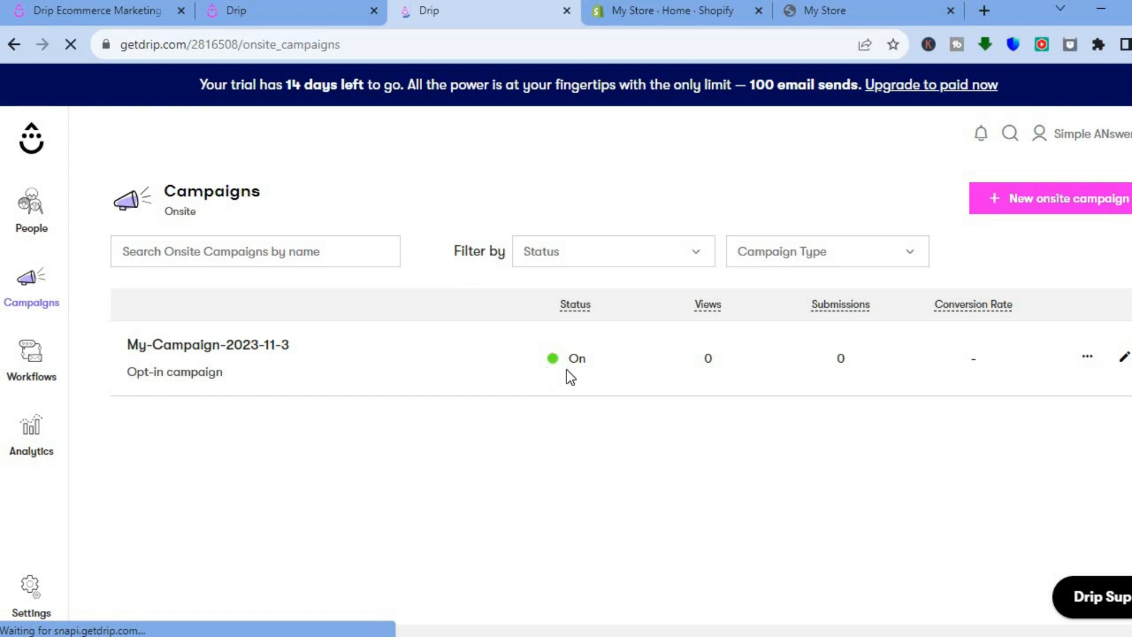
# Step: Switch to the Shopify admin and view the live online store to check the popup campaign
pyautogui.click(659, 16)
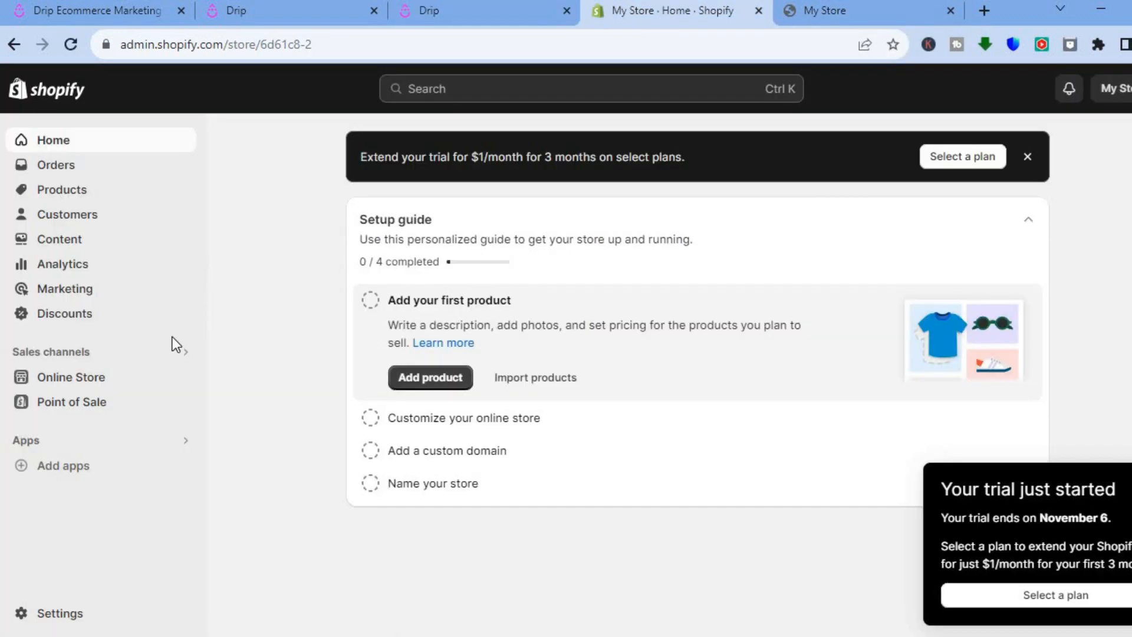
pyautogui.moveTo(154, 379)
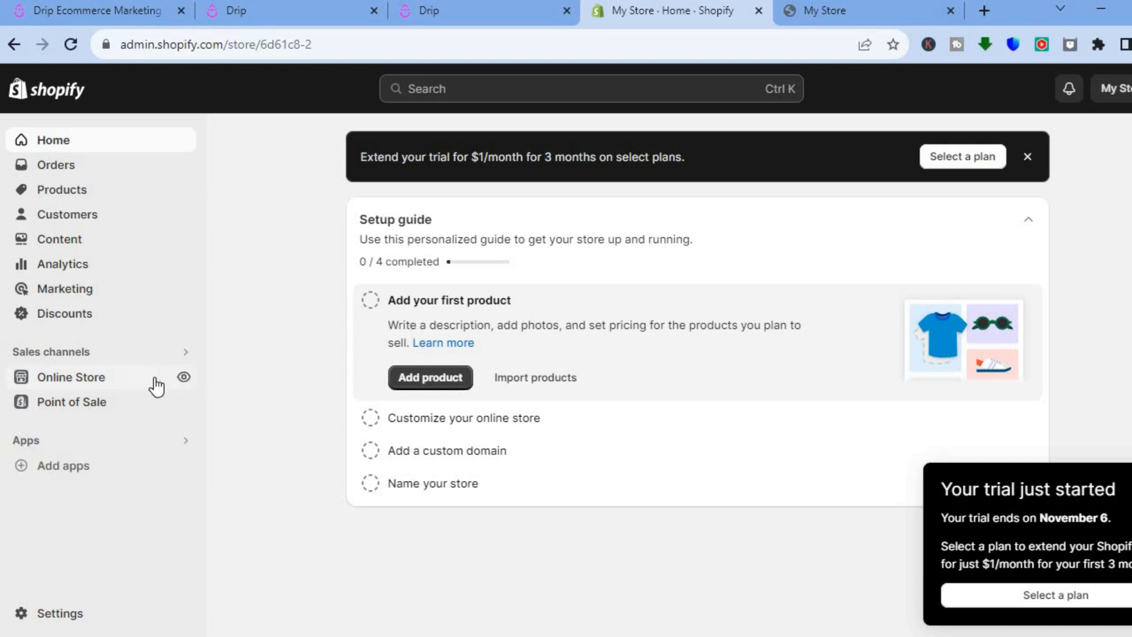
pyautogui.click(183, 378)
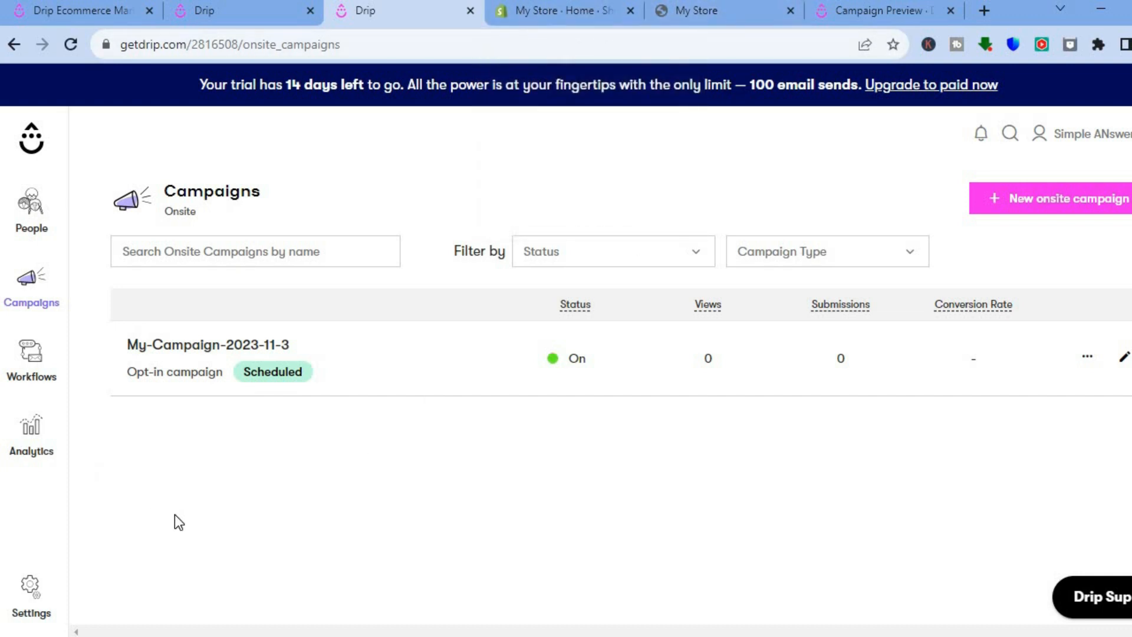
# Step: Find Shopify among Drip's Ecommerce integrations and check the store's sync and connection status
pyautogui.click(31, 595)
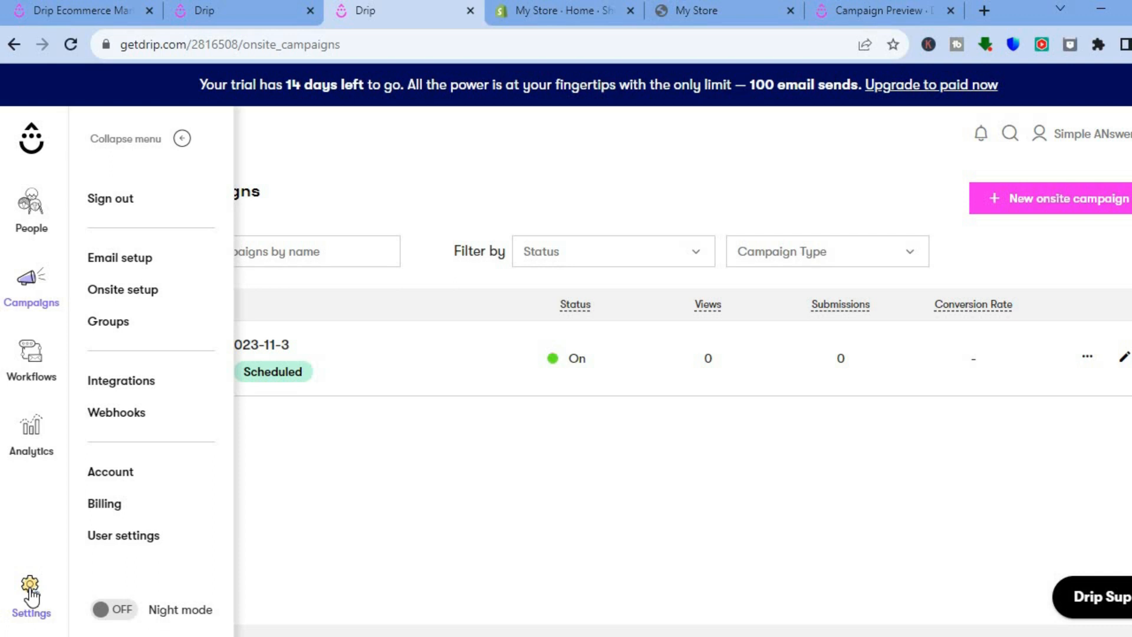
pyautogui.click(139, 389)
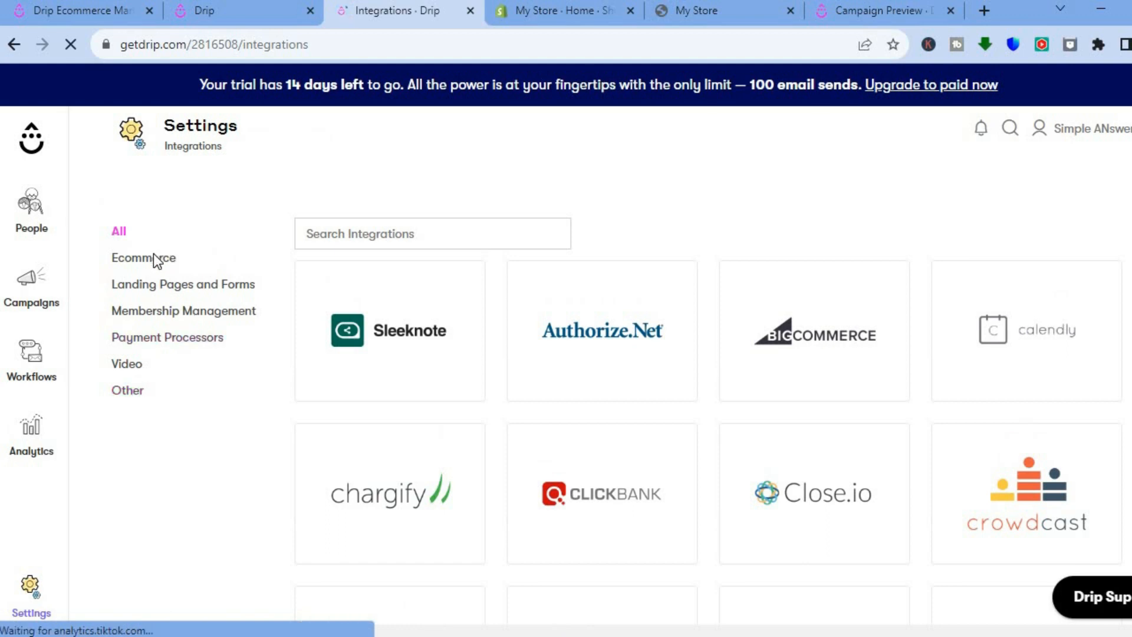
pyautogui.click(150, 259)
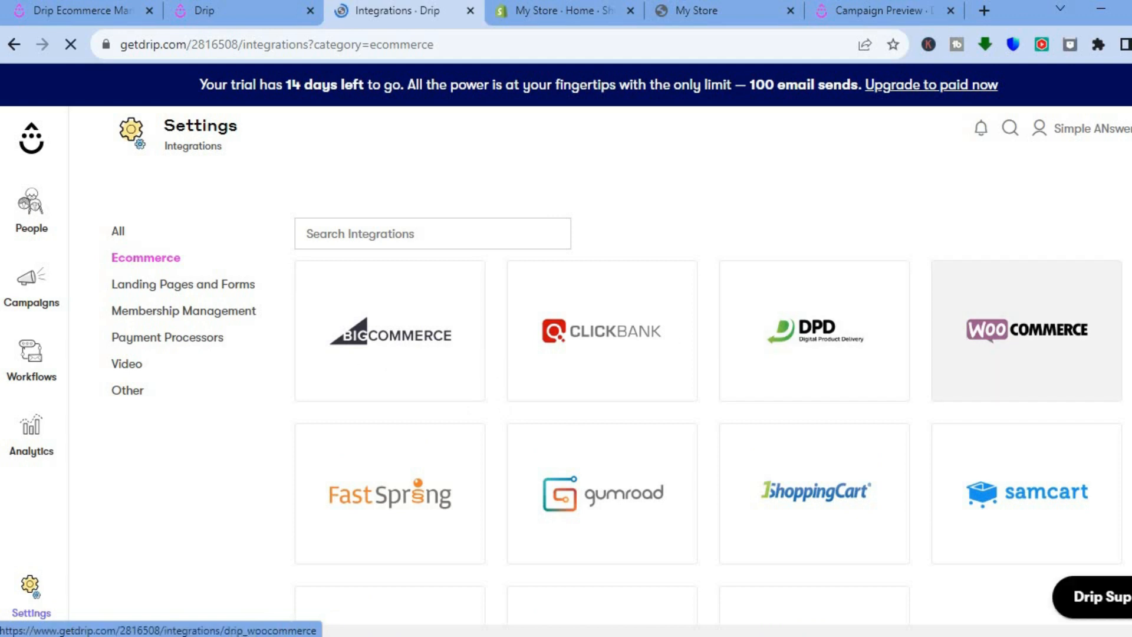
pyautogui.scroll(-2, 621, 365)
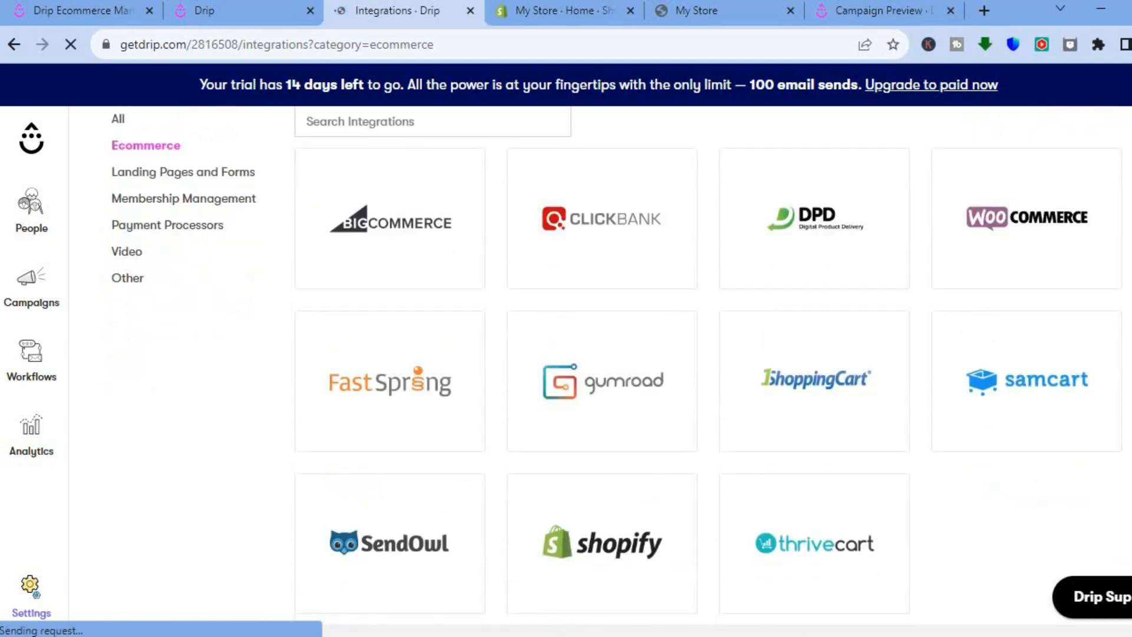
pyautogui.click(609, 535)
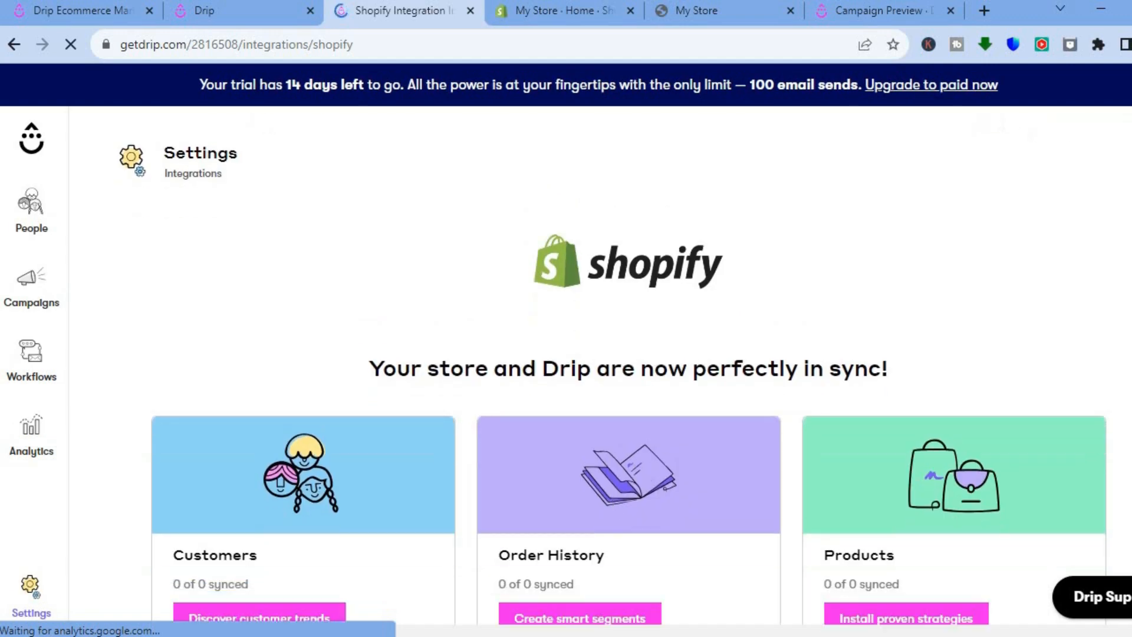
pyautogui.scroll(-3, 628, 353)
pyautogui.scroll(1, 629, 354)
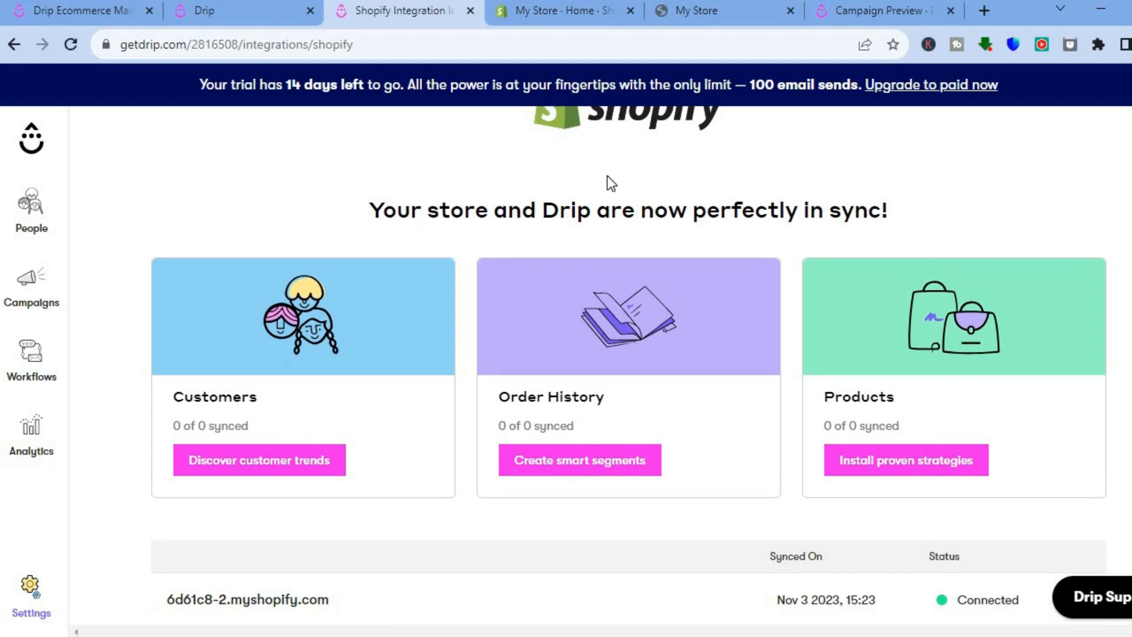
# Step: Switch to the storefront, reload it and look over the home page with the spin-to-win teaser
pyautogui.click(677, 13)
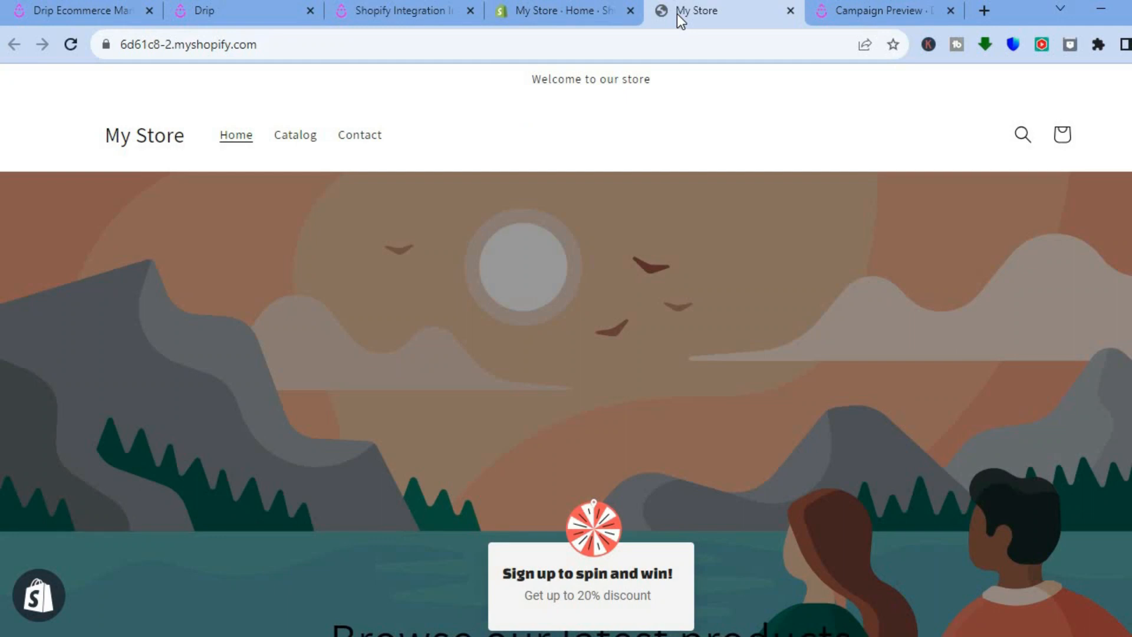
pyautogui.click(72, 44)
pyautogui.scroll(-4, 515, 172)
pyautogui.scroll(4, 515, 172)
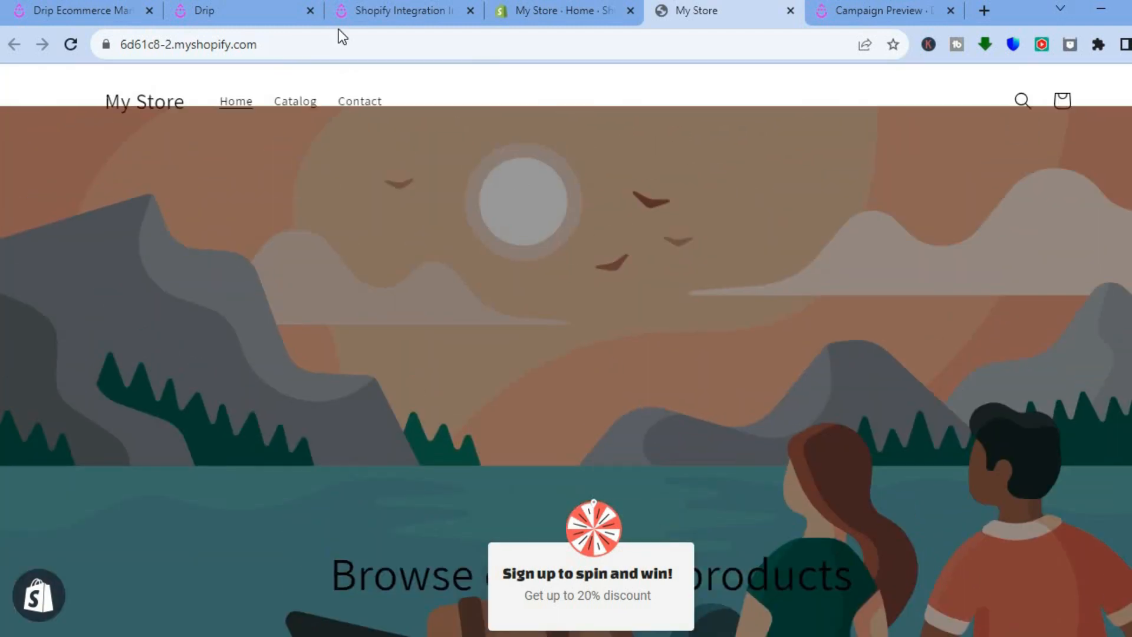
# Step: Return to Drip's Shopify integration page and review the customer, order history and product sync sections
pyautogui.click(363, 16)
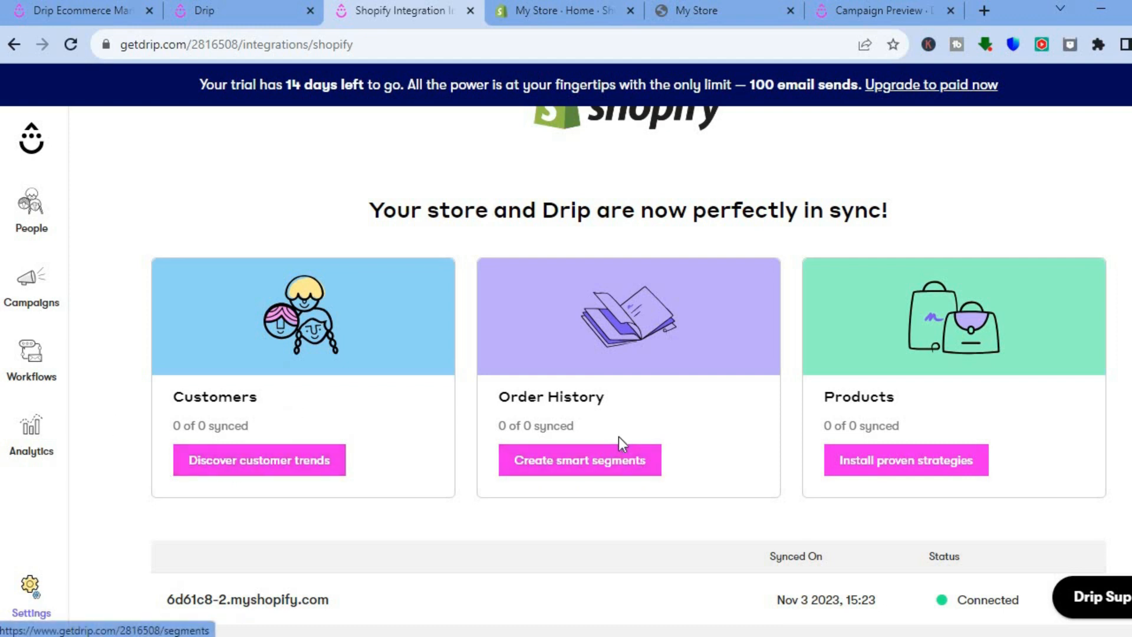
pyautogui.scroll(-5, 628, 354)
pyautogui.scroll(-1, 628, 362)
pyautogui.scroll(5, 628, 363)
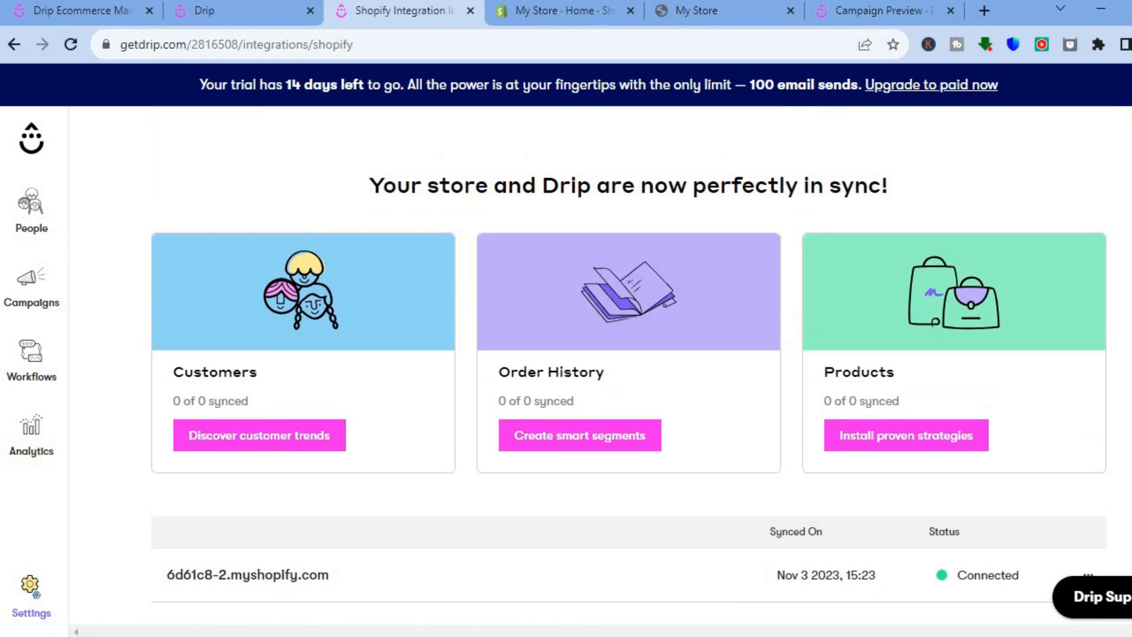
pyautogui.scroll(4, 628, 354)
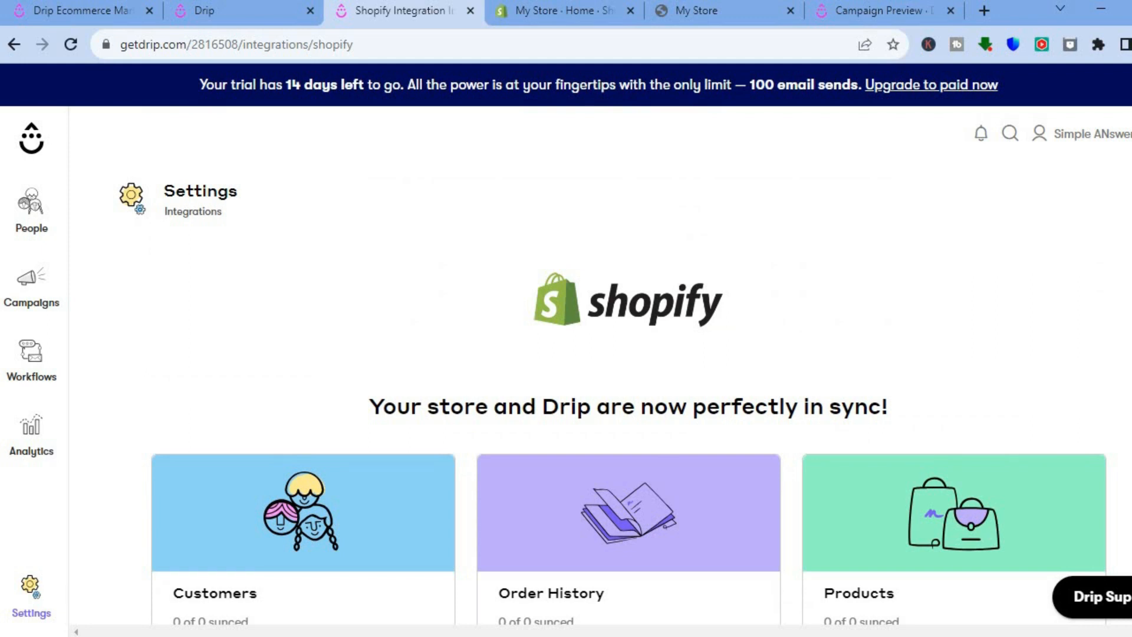
pyautogui.scroll(-3, 383, 342)
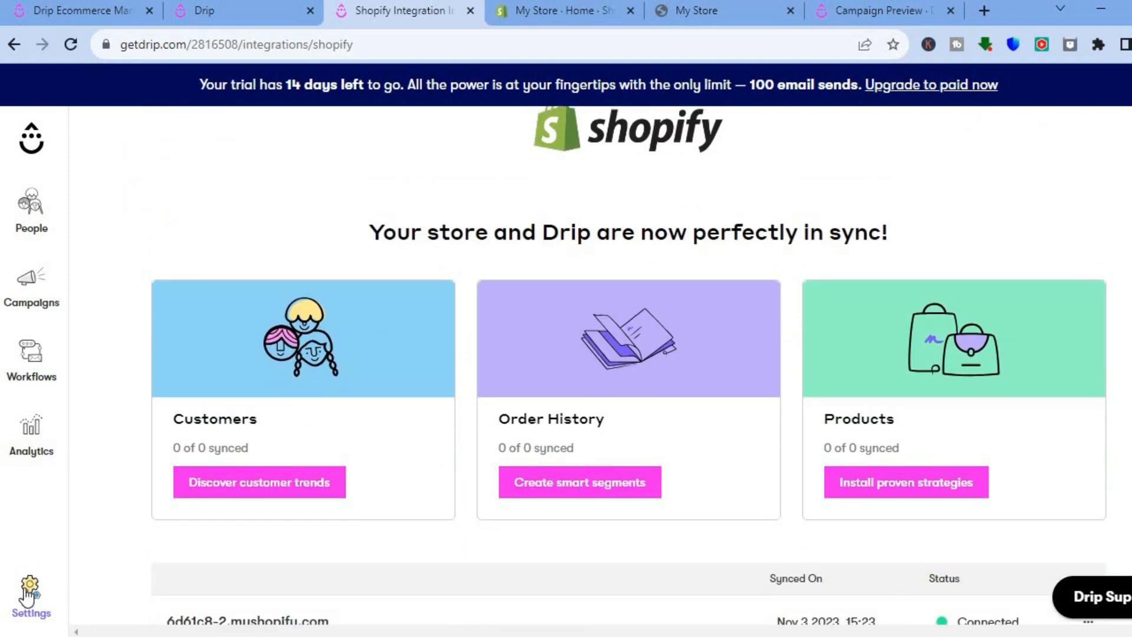
# Step: Browse the Landing Pages and Forms and the Payment Processors integrations, and open the PayPal integration
pyautogui.click(34, 577)
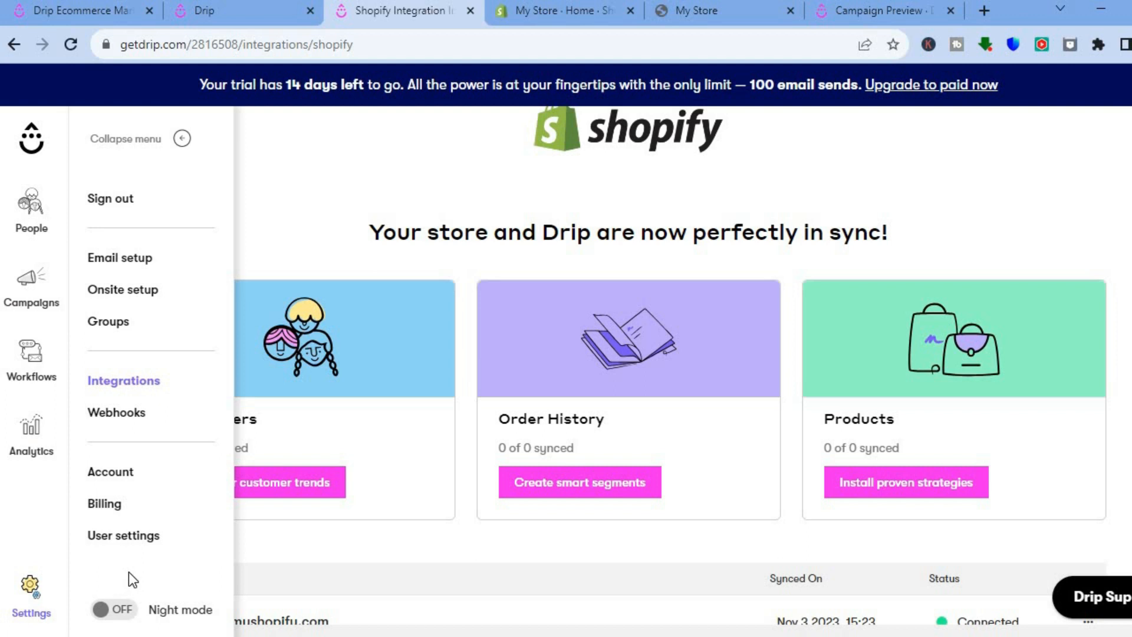
pyautogui.click(135, 383)
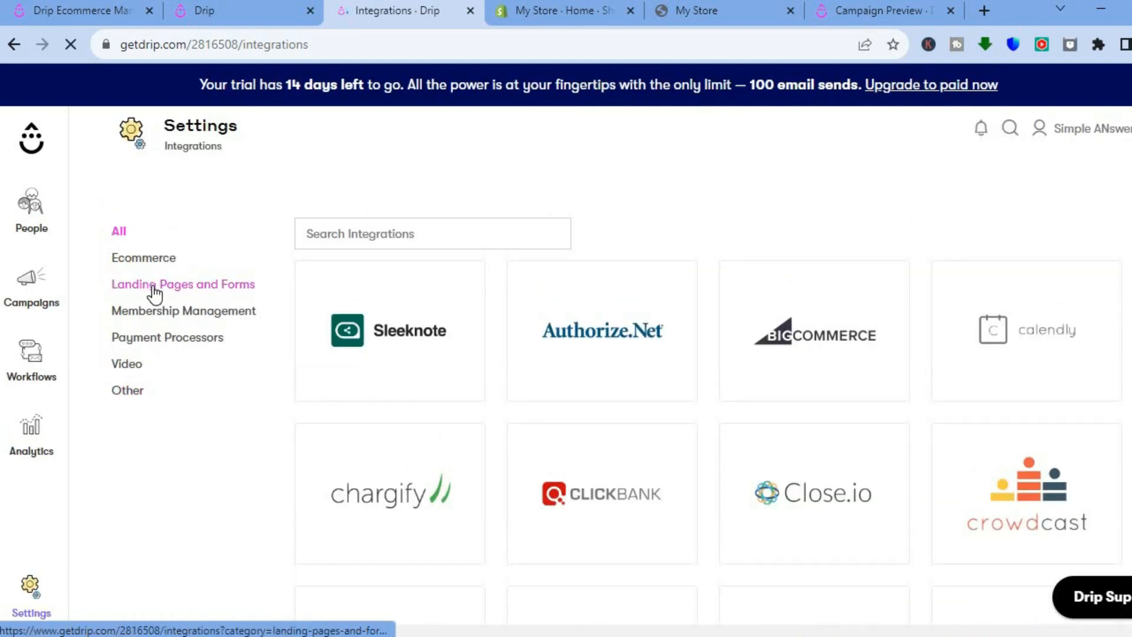
pyautogui.click(153, 286)
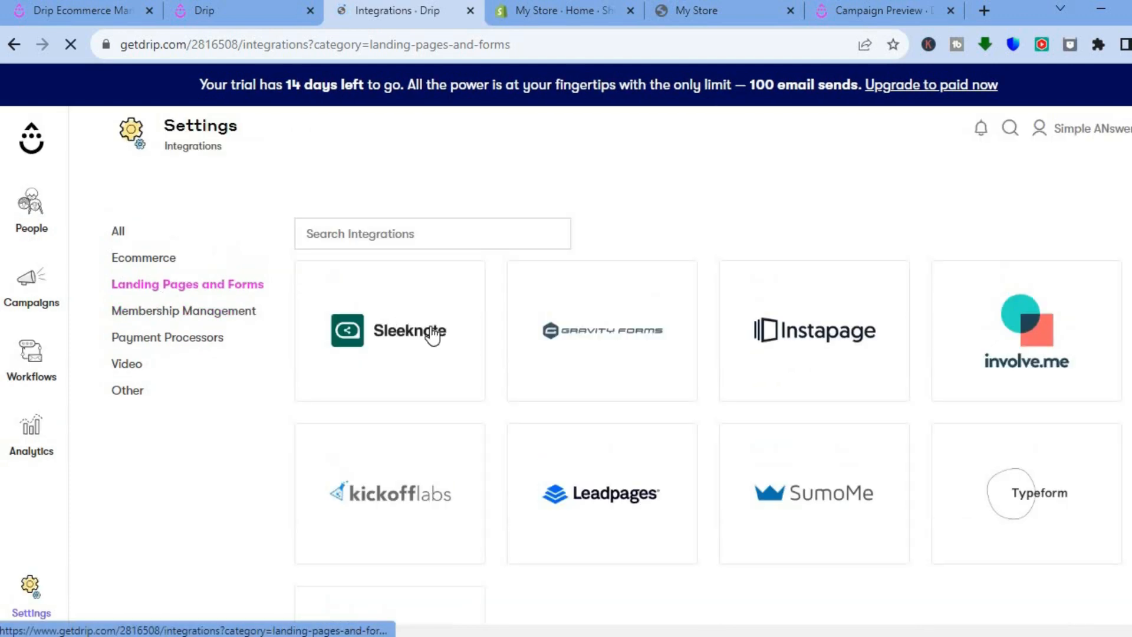
pyautogui.scroll(-1, 812, 316)
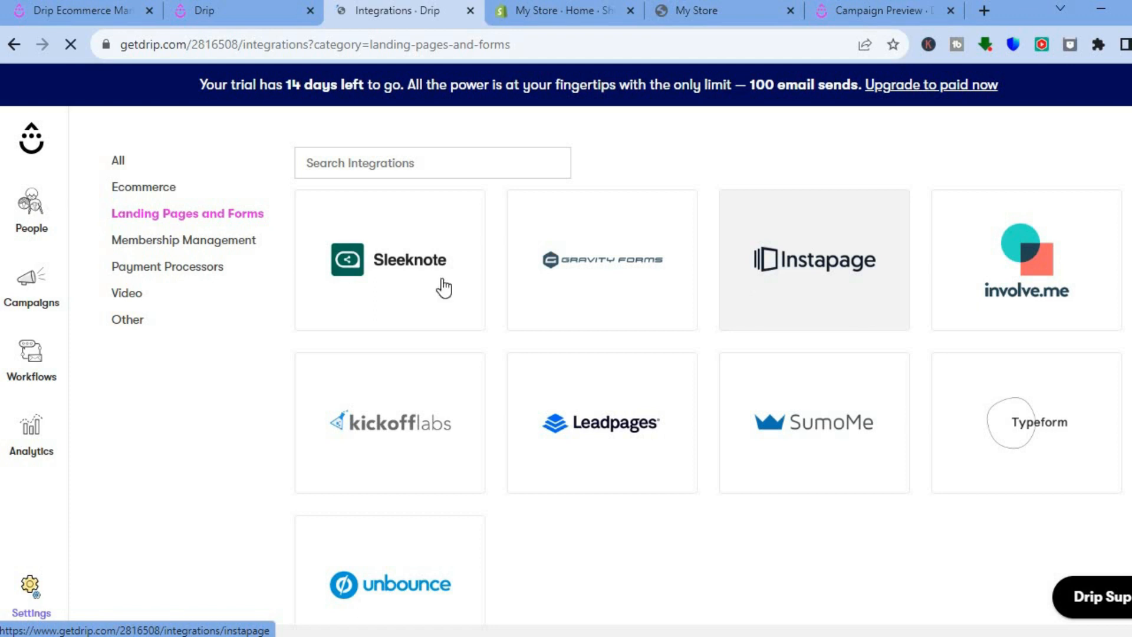
pyautogui.click(209, 276)
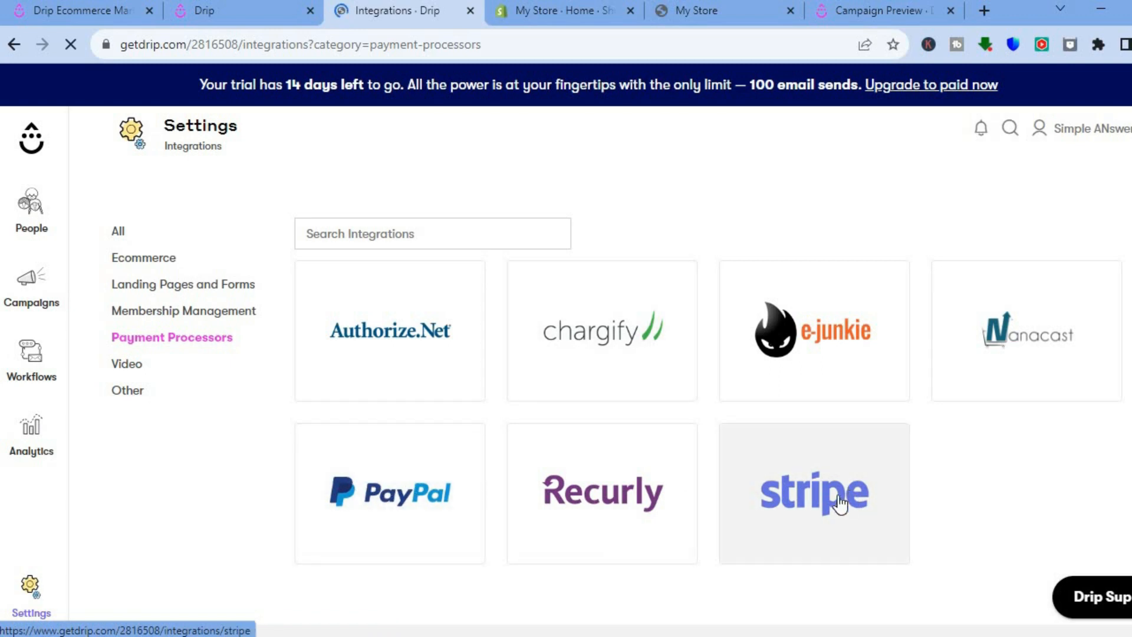
pyautogui.click(391, 497)
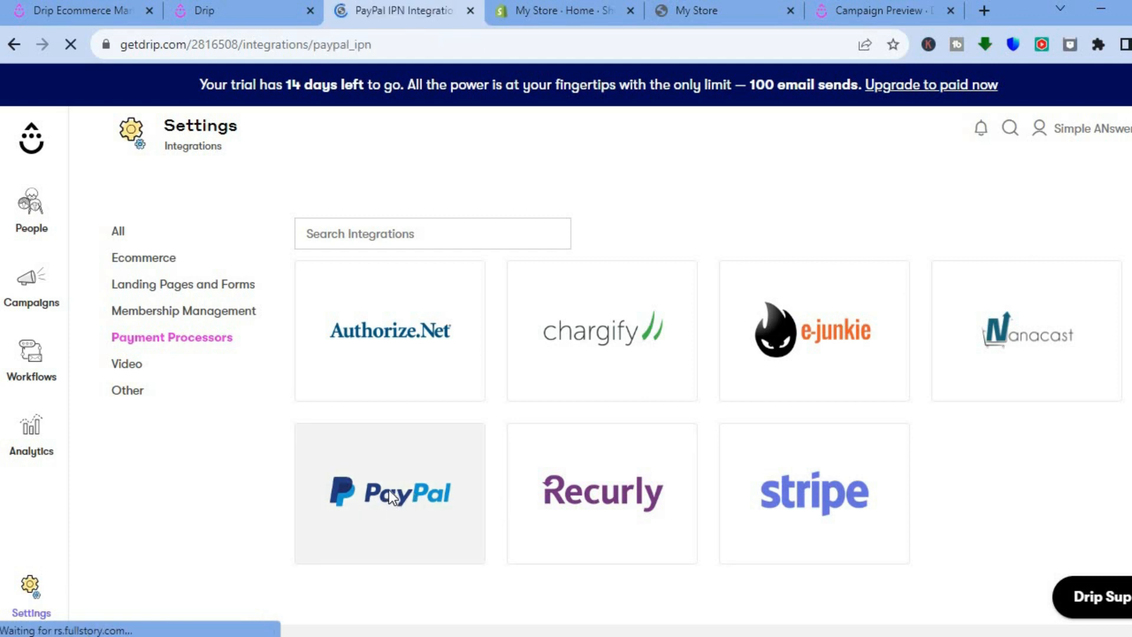